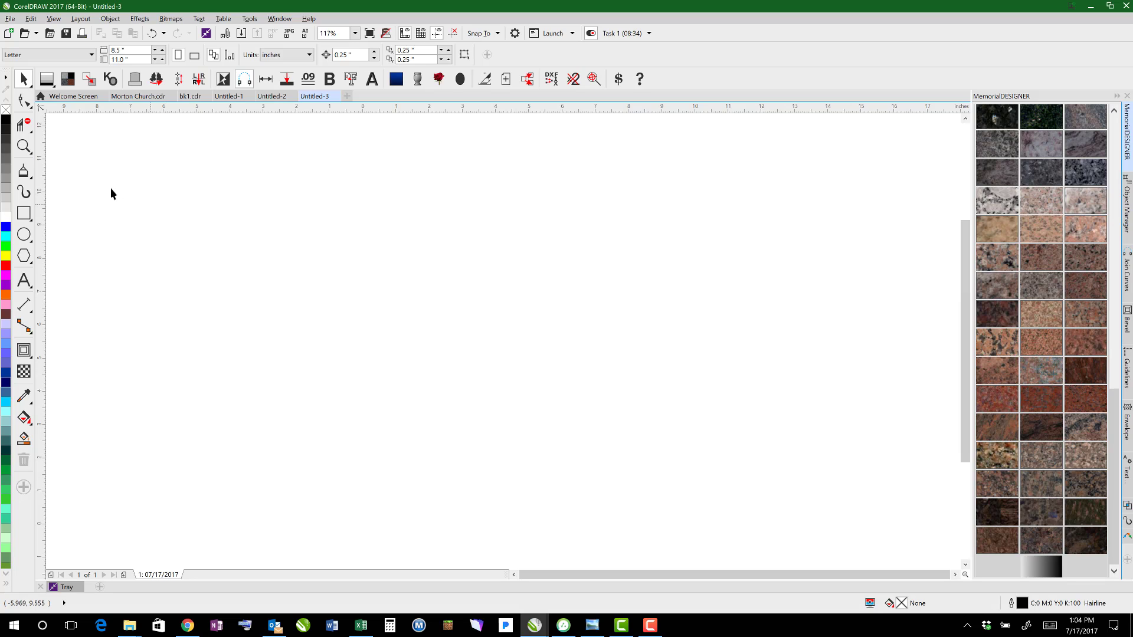
- Draw a closed four-sided outline about 2.6 by 2.3 inches and place a level copy of it at about X 12.6 inches
click(25, 173)
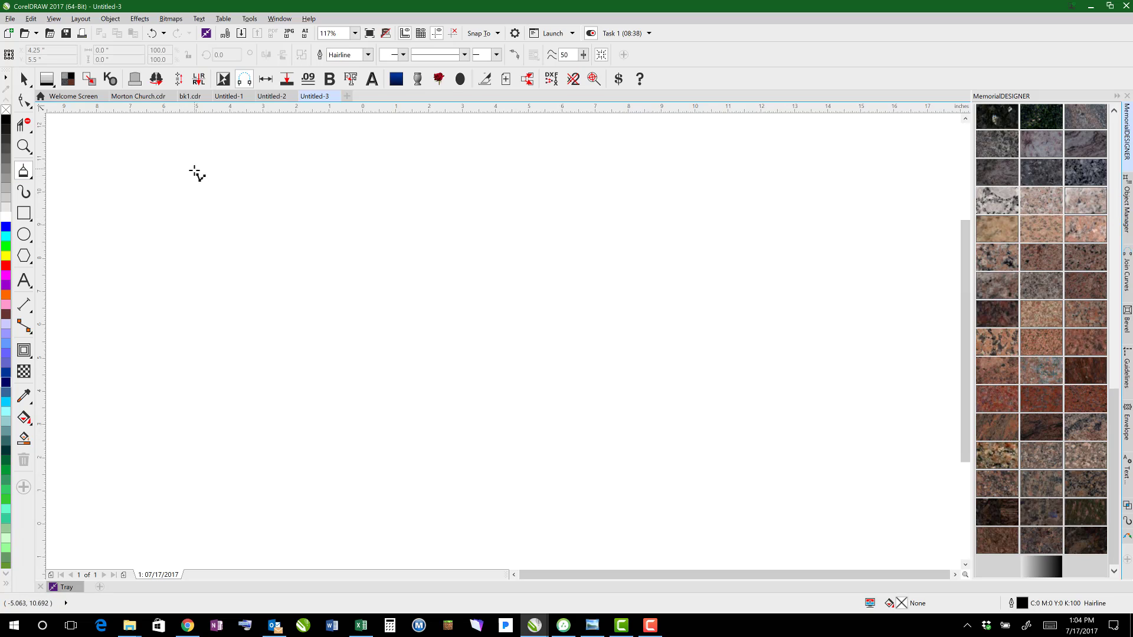
click(191, 195)
click(191, 269)
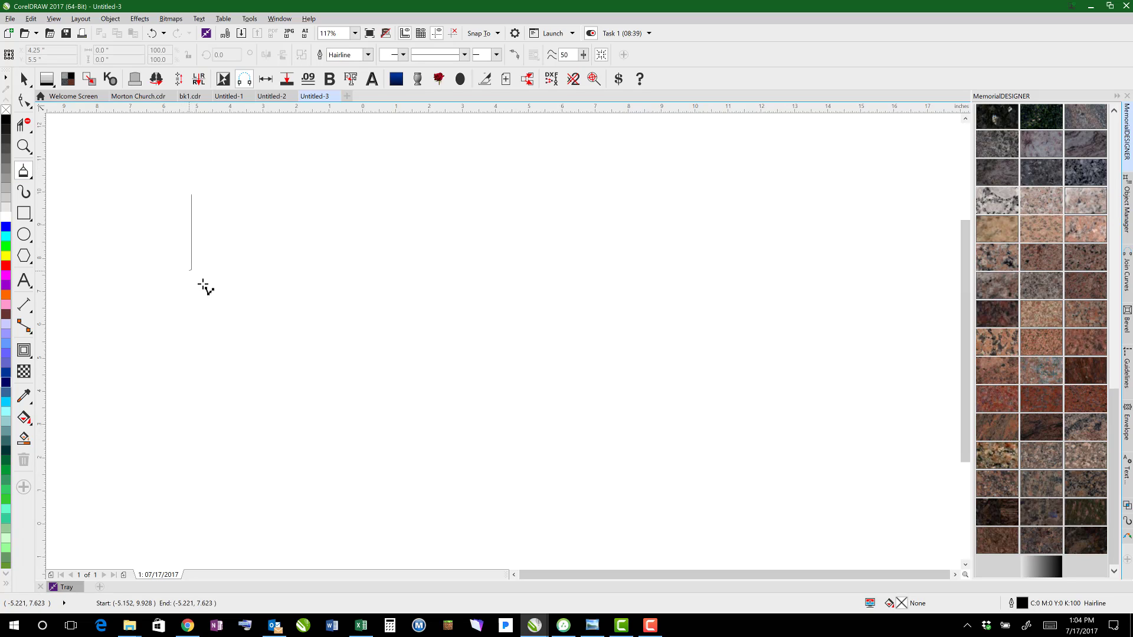
click(278, 269)
click(277, 194)
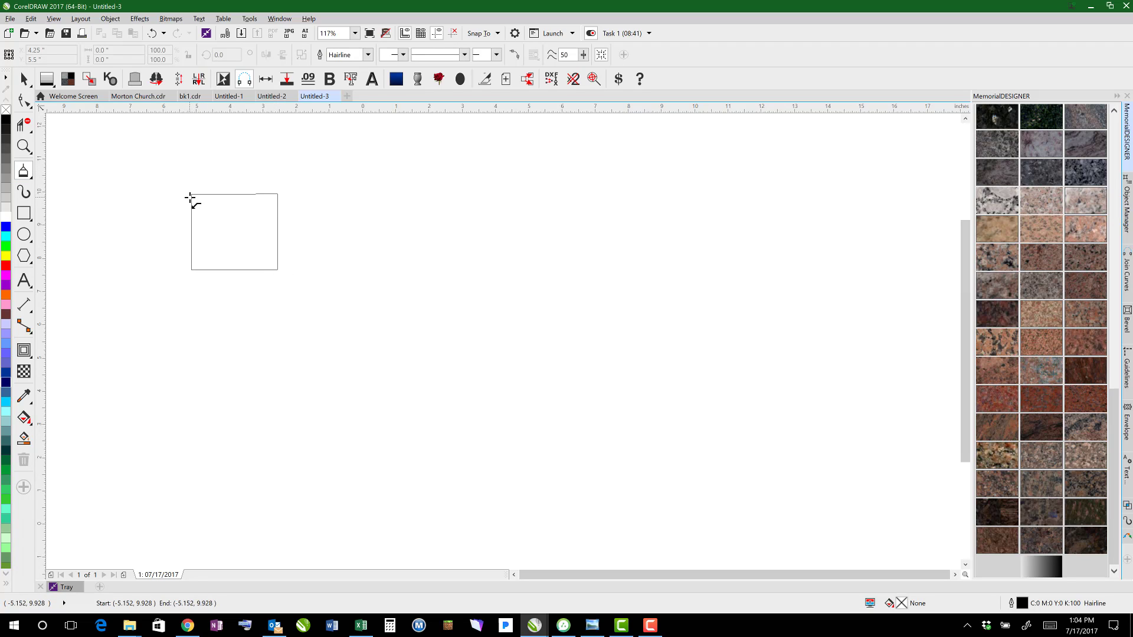
click(191, 195)
click(23, 78)
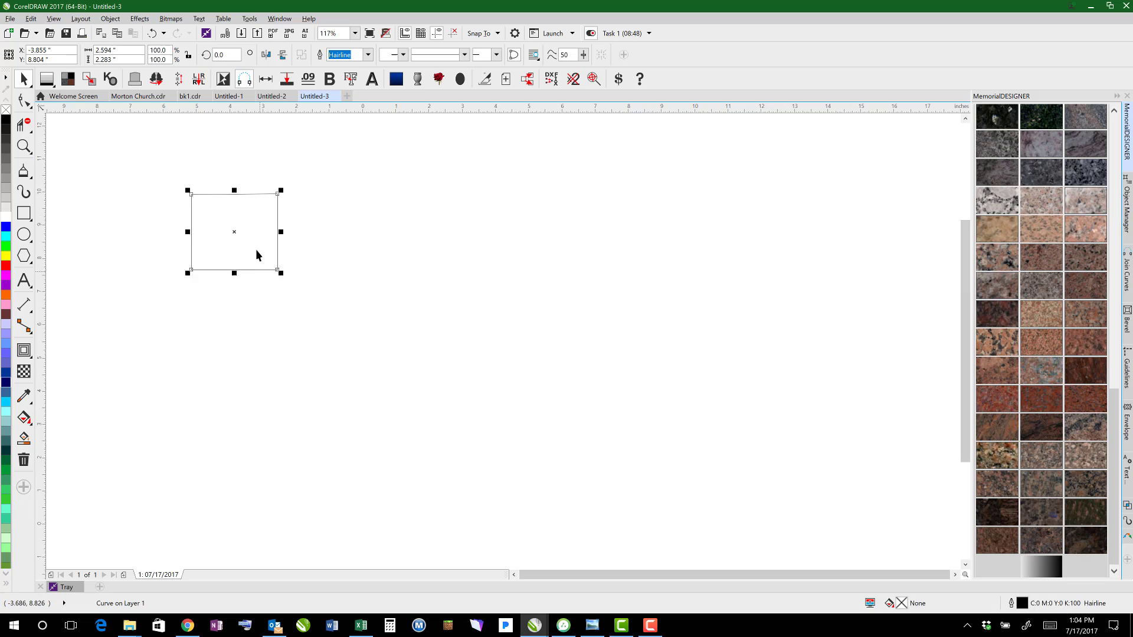
drag(235, 233, 785, 230)
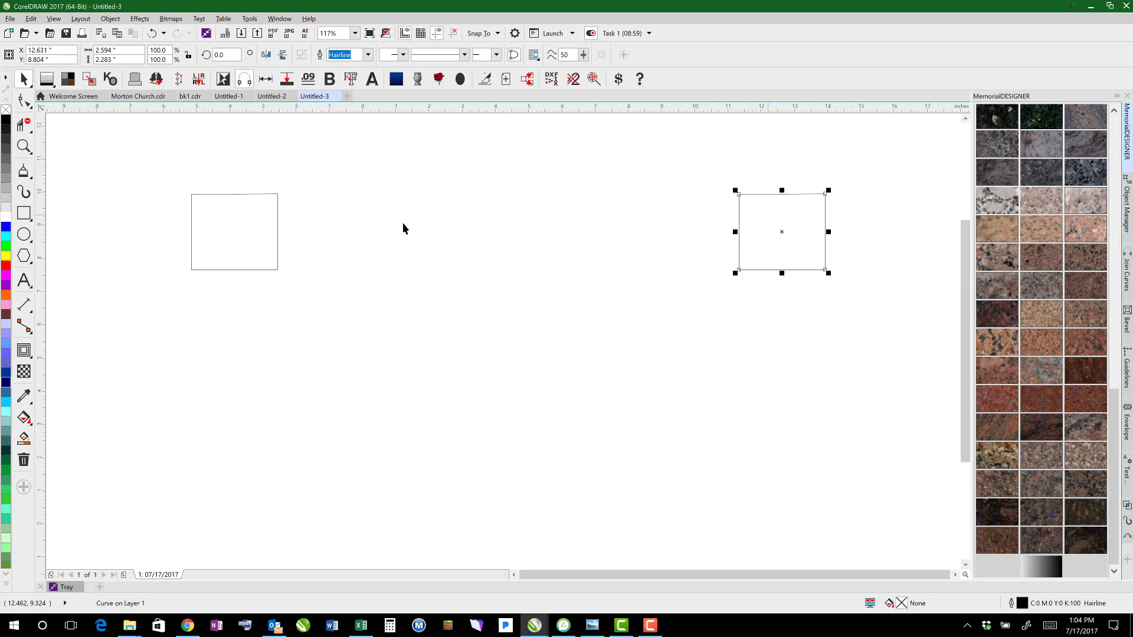
- Blend the original square into its distant copy and set the number of blend steps to 4
click(290, 234)
click(278, 235)
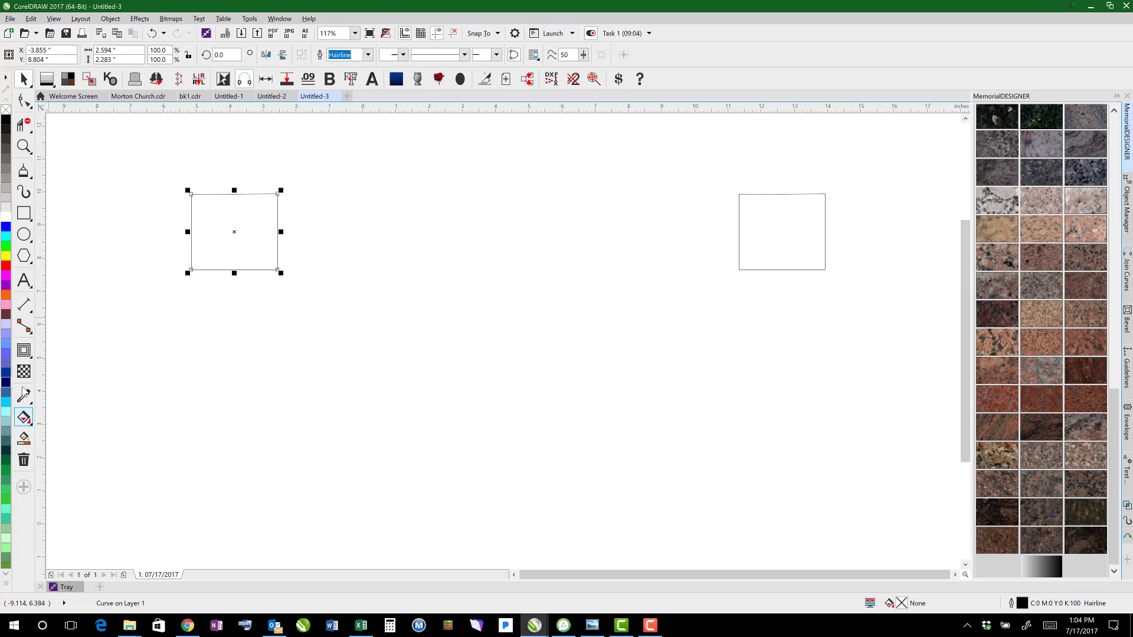
click(26, 357)
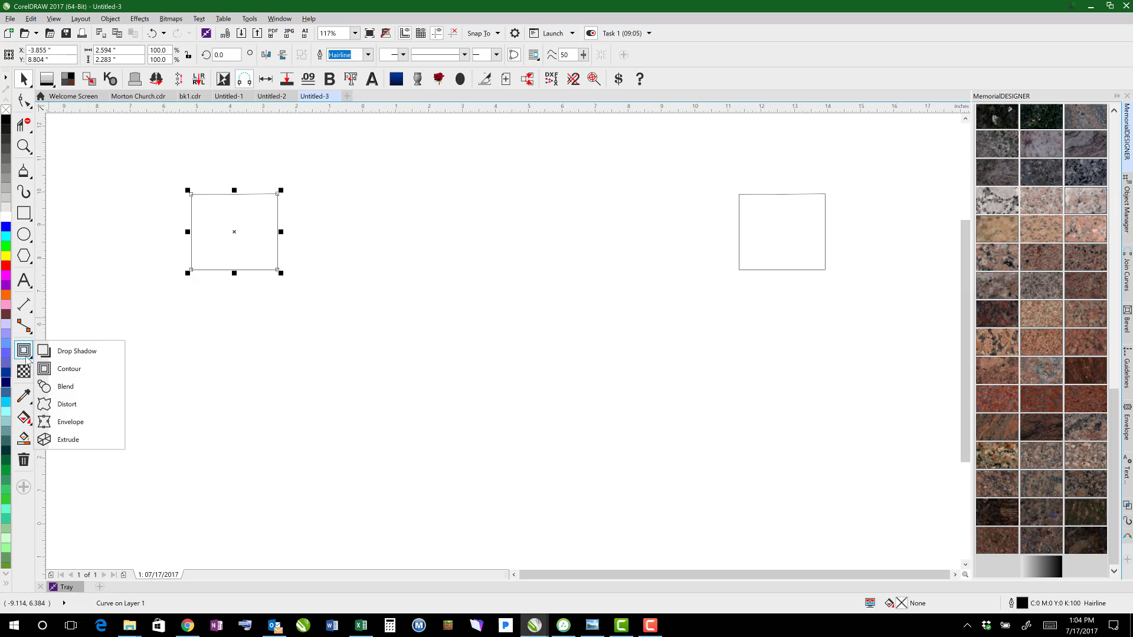
click(66, 386)
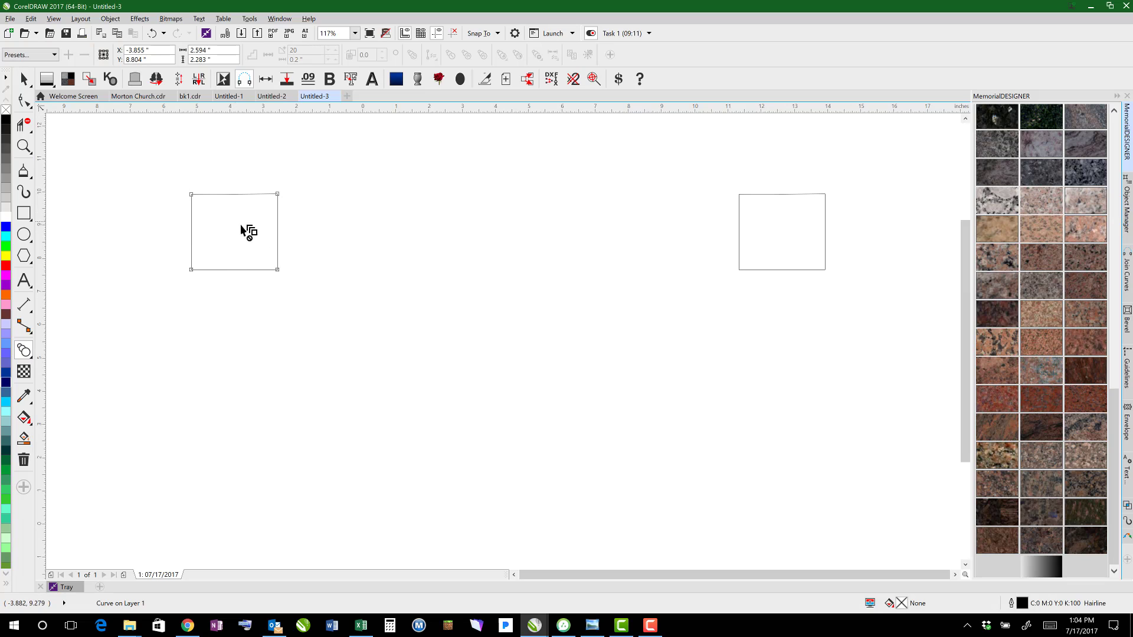
drag(277, 233, 742, 229)
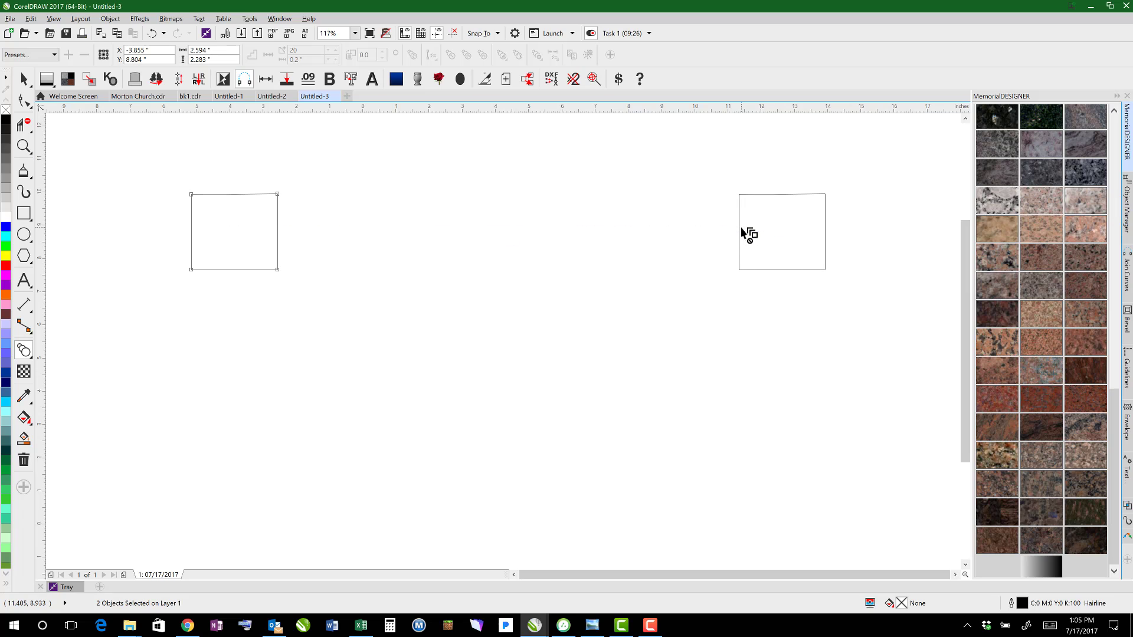
mouse_move(278, 243)
mouse_down()
mouse_move(688, 246)
mouse_move(783, 235)
mouse_up()
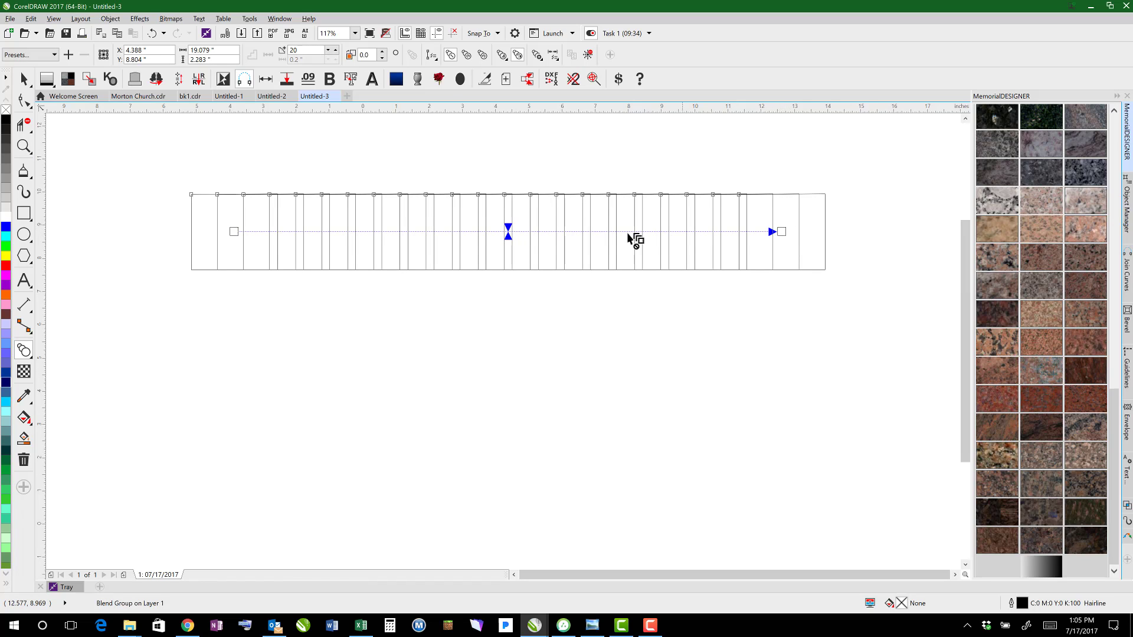
double_click(306, 50)
text(4)
key(Return)
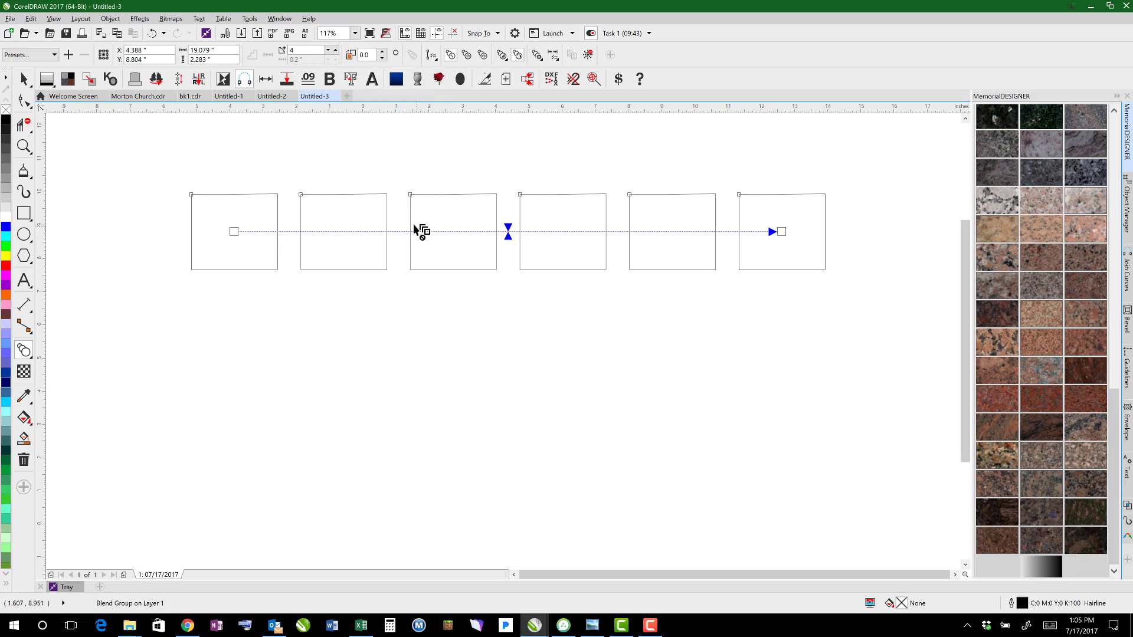
- Move the upper-left node of the first square about 0.95 inch inward, and shift the last square's matching node inward to a similar slant
click(22, 102)
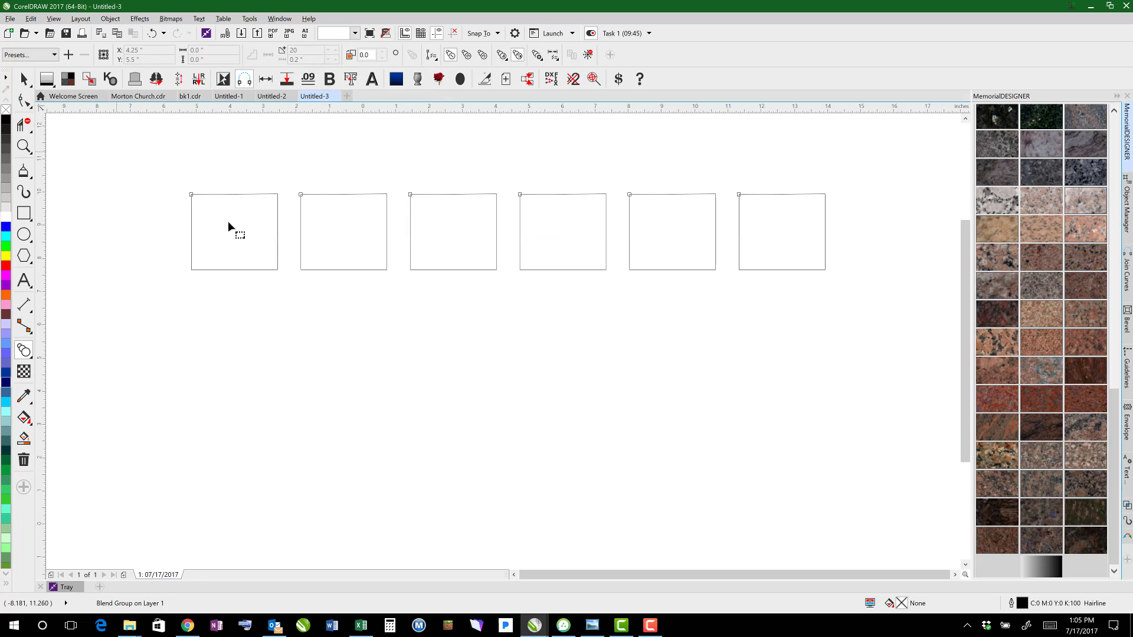
click(192, 197)
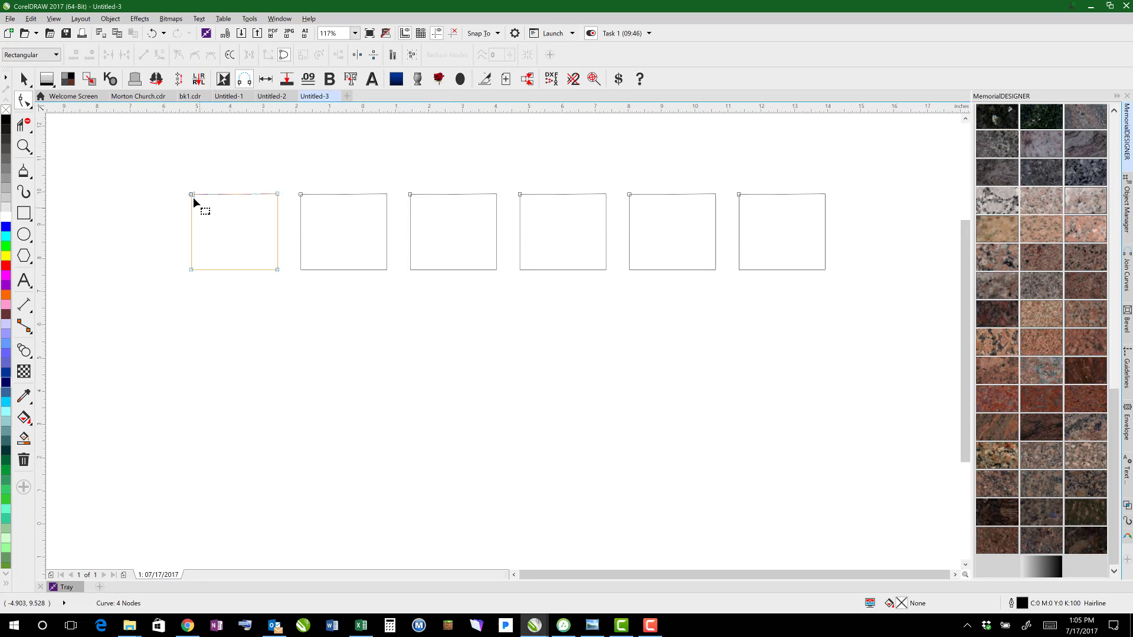
drag(192, 197, 223, 195)
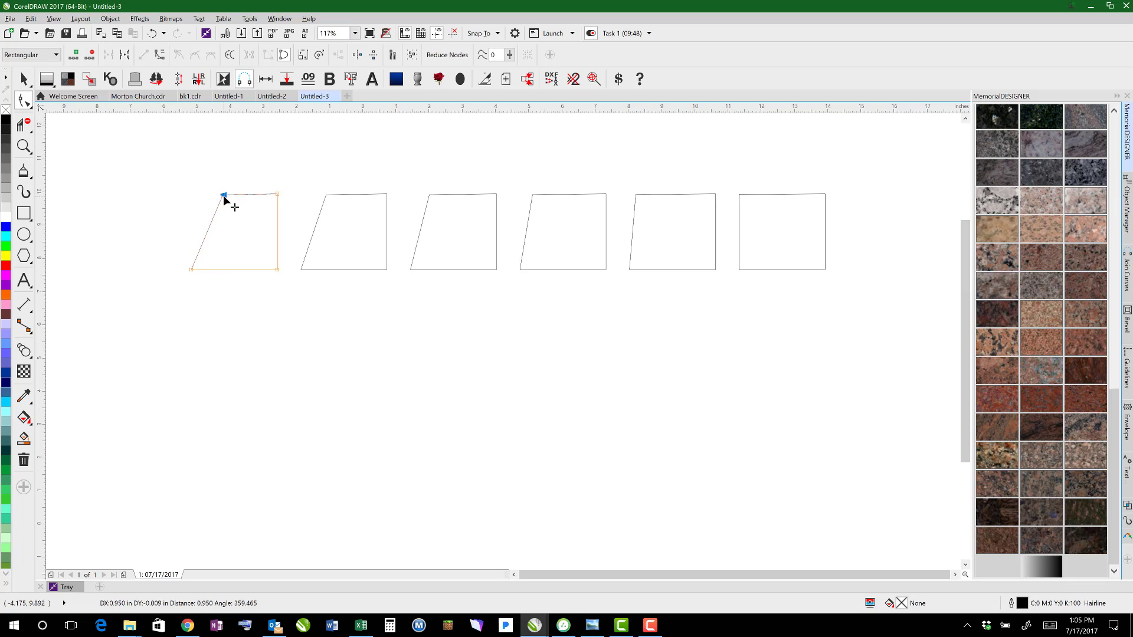
click(739, 195)
drag(740, 197, 769, 198)
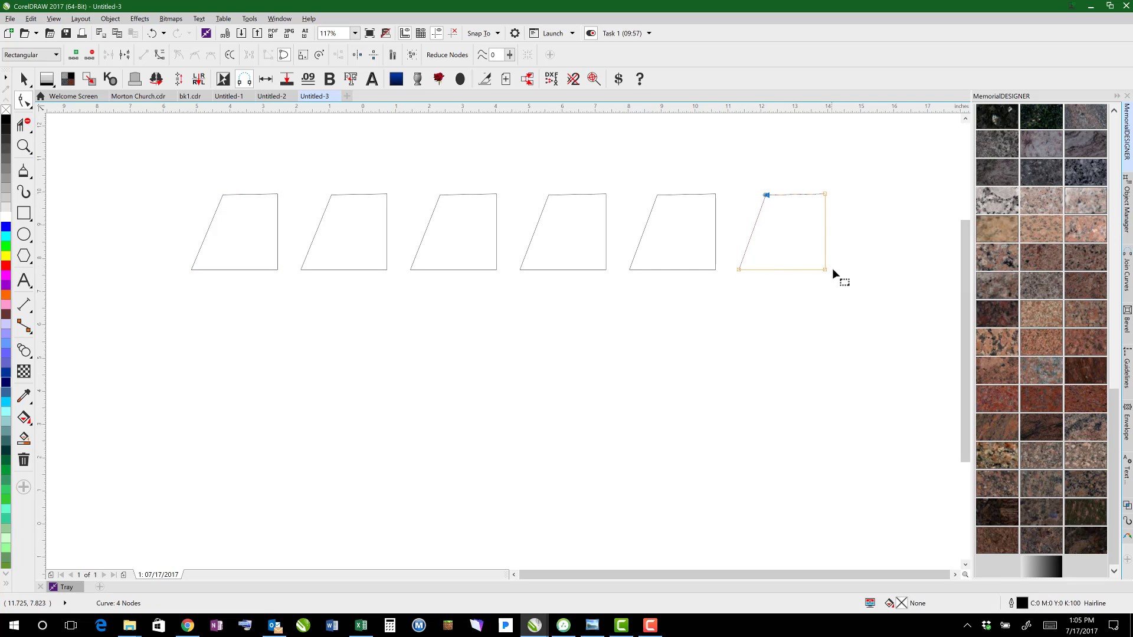
- Fill the last control shape of the blend with blue and the first one with red
click(23, 79)
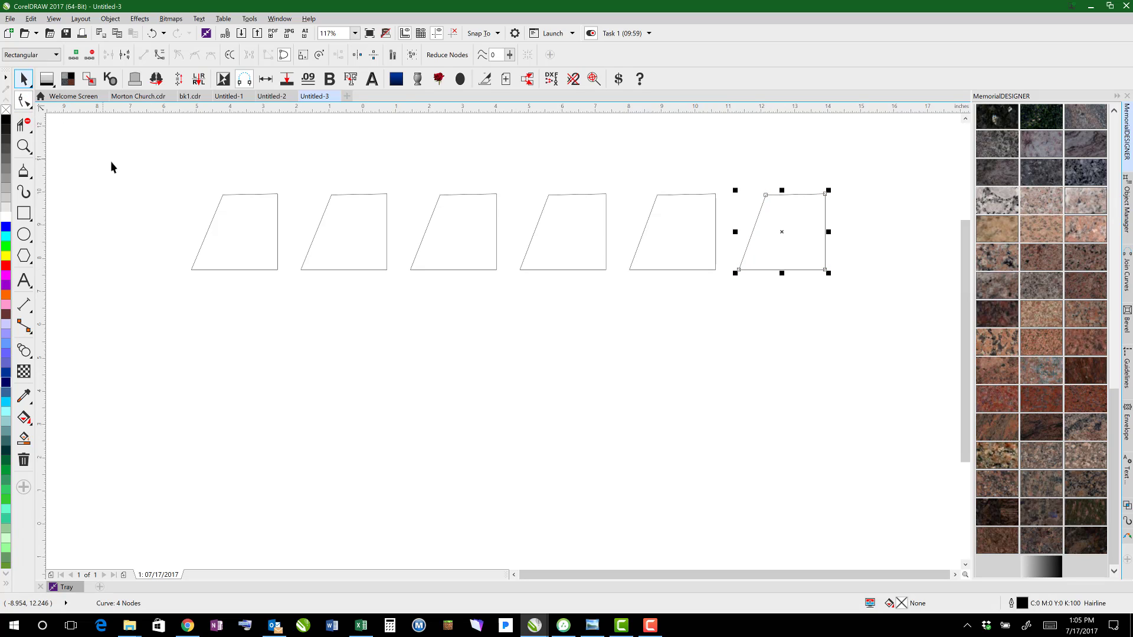
drag(769, 194, 766, 195)
click(766, 195)
click(6, 227)
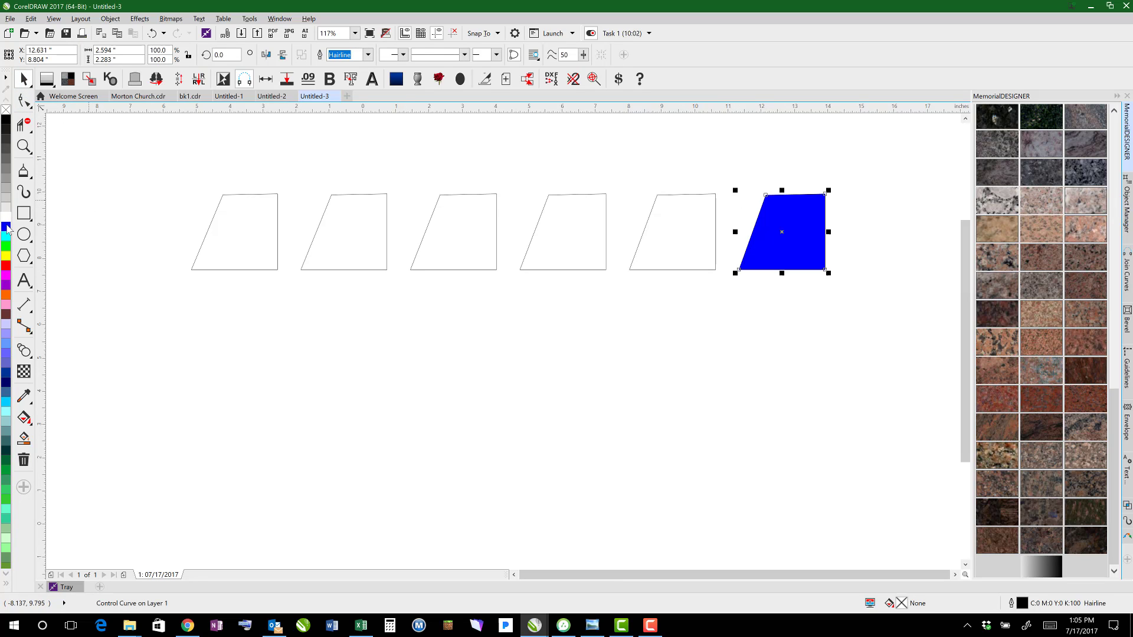
click(226, 194)
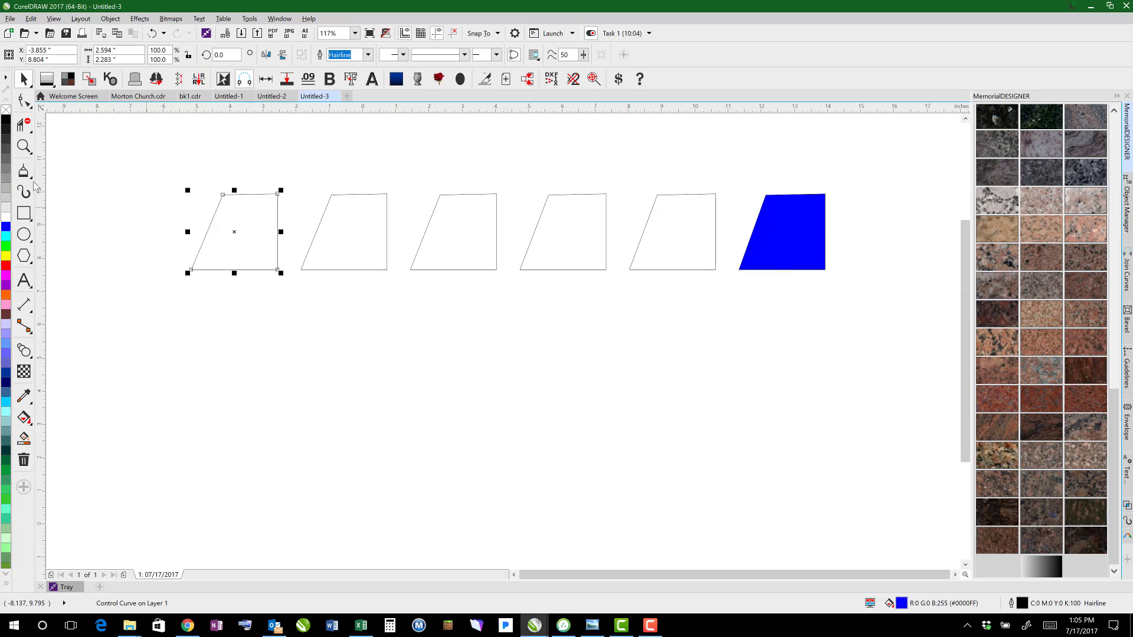
click(6, 267)
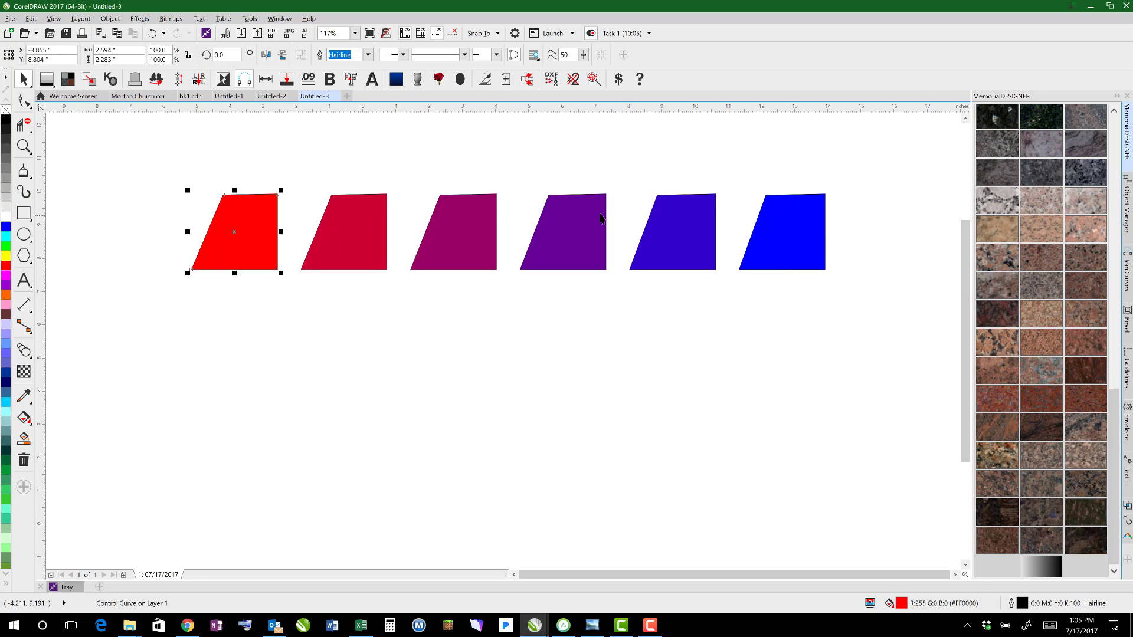
click(567, 168)
- Undo the colour fills and the node edits on the blend's two end shapes
key(ctrl+z)
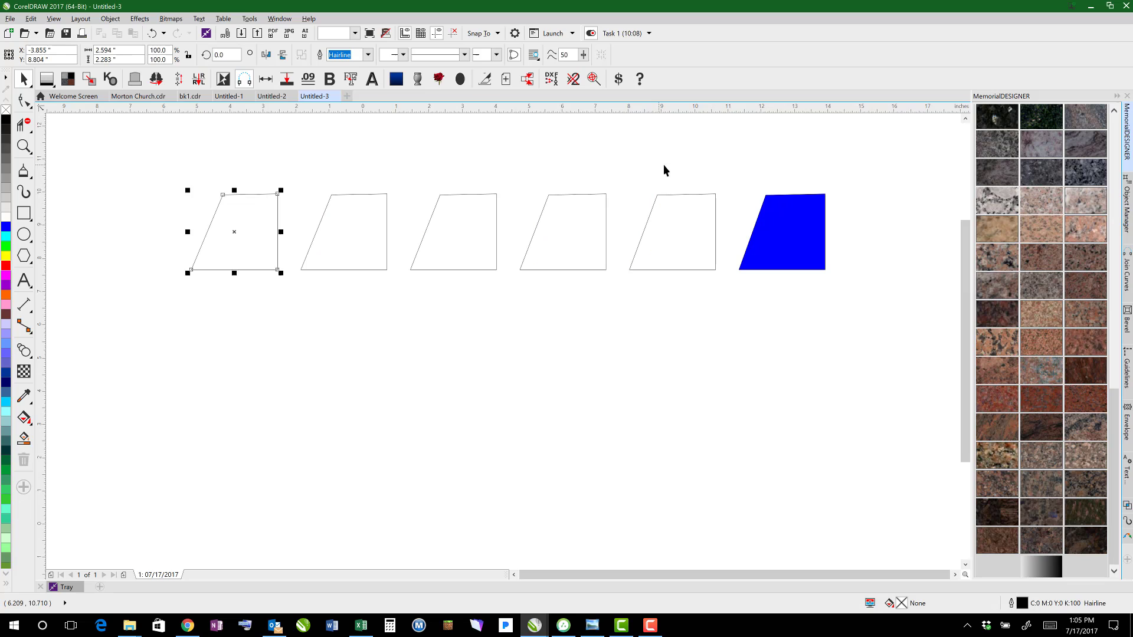
key(ctrl+z)
key(ctrl+z)
key(ctrl+z)
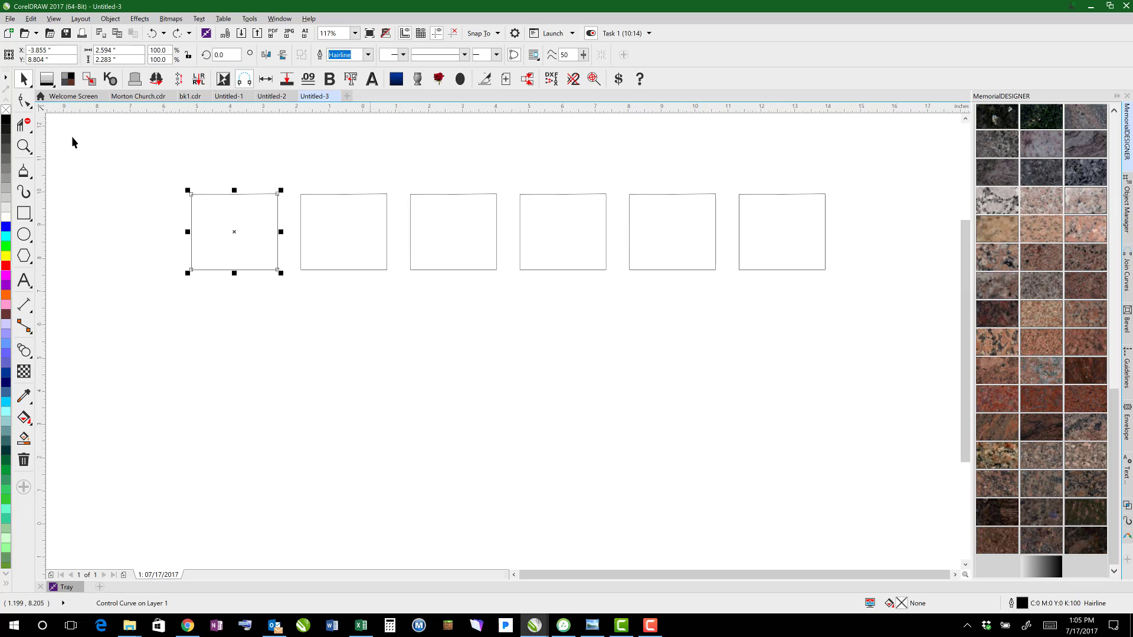
- Draw a tall rectangle below the row of squares and a rectangle about 4.1 by 1.2 inches inside its top end
click(24, 100)
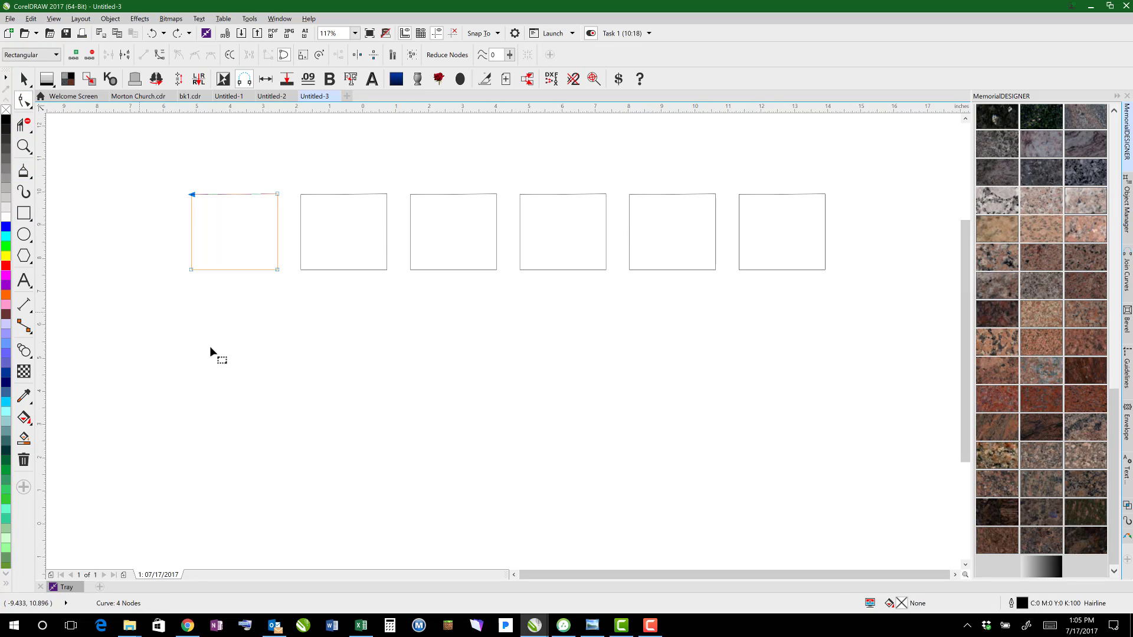
click(23, 214)
drag(478, 317, 637, 520)
drag(488, 129, 626, 170)
- Copy the small inner rectangle straight down to the bottom end of the tall rectangle, at about Y -4.9 inches
click(24, 80)
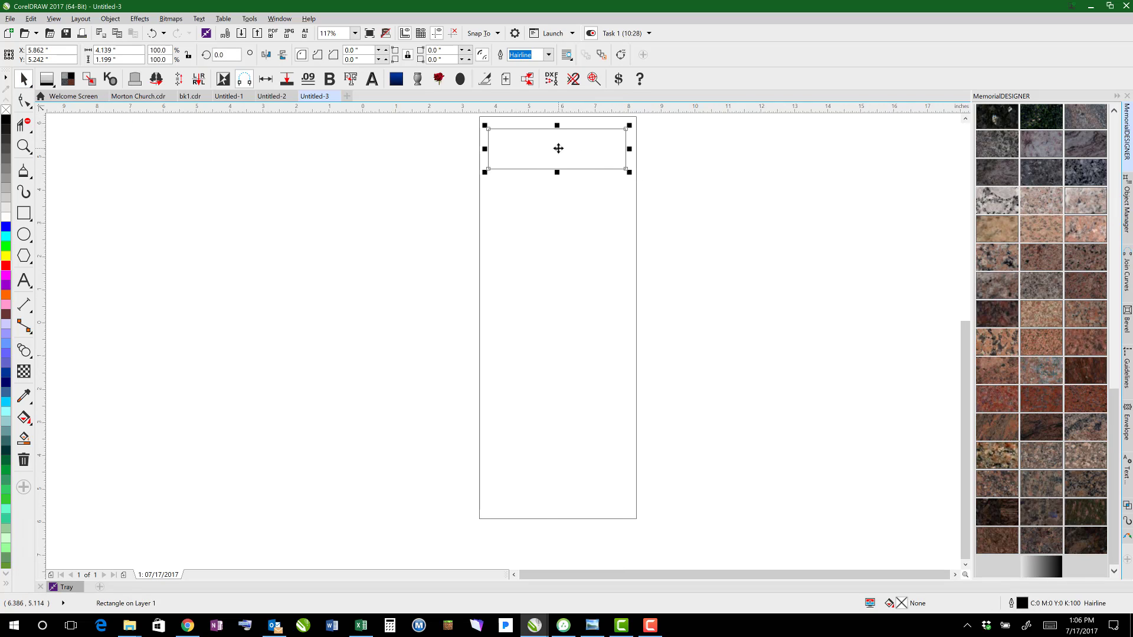
drag(557, 148, 547, 485)
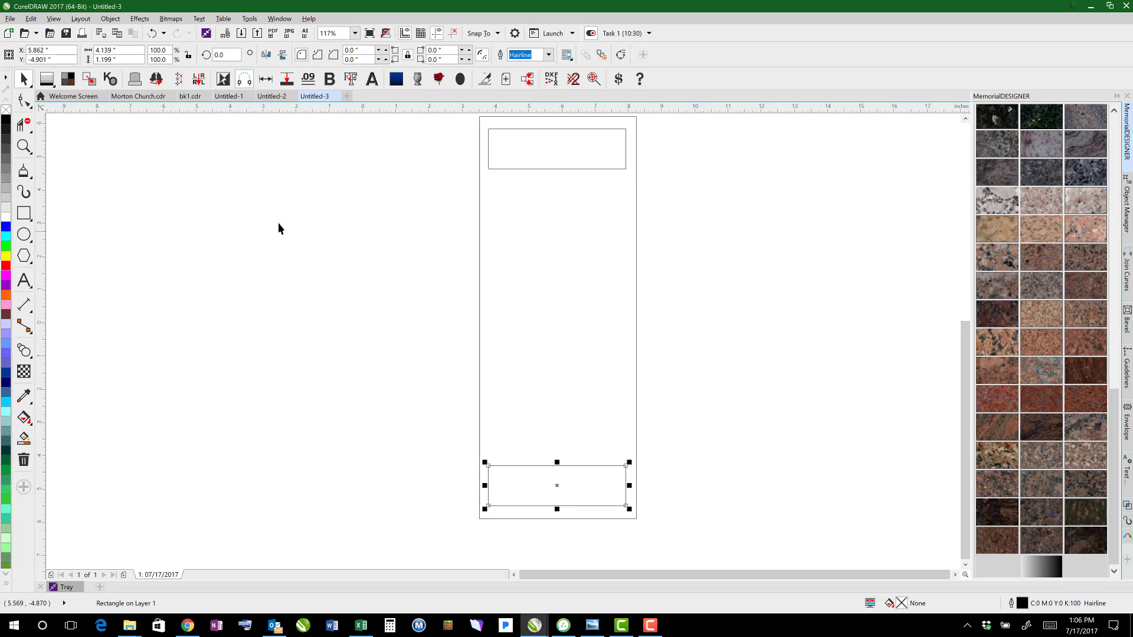
click(520, 173)
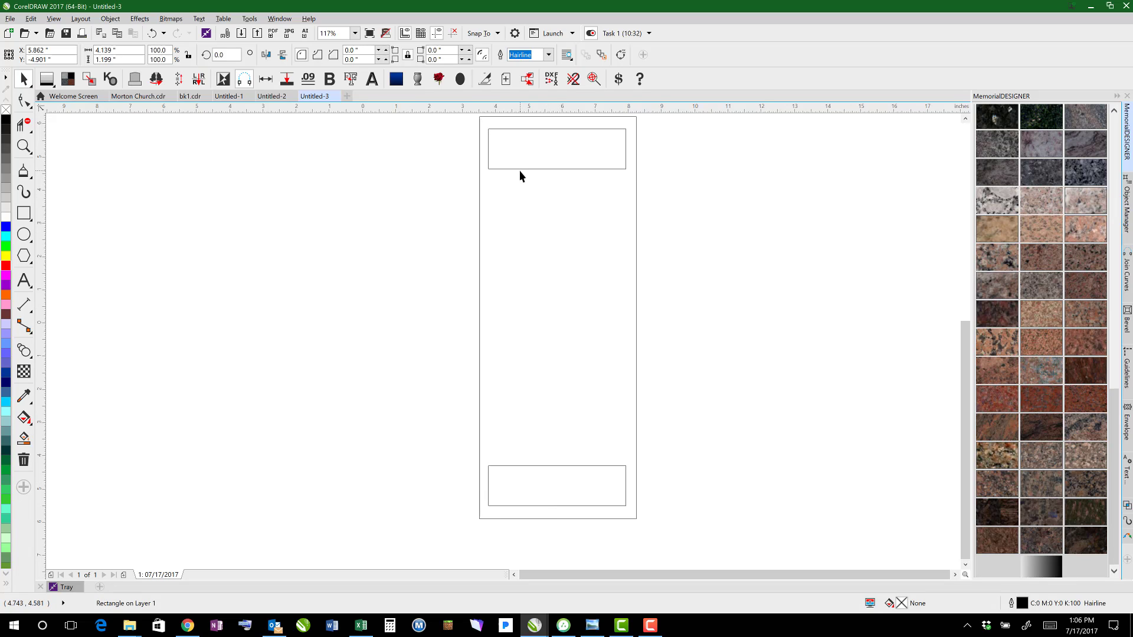
- Blend the top inner rectangle into the bottom one and set the number of blend steps to 5
click(554, 168)
click(24, 350)
drag(556, 169, 556, 467)
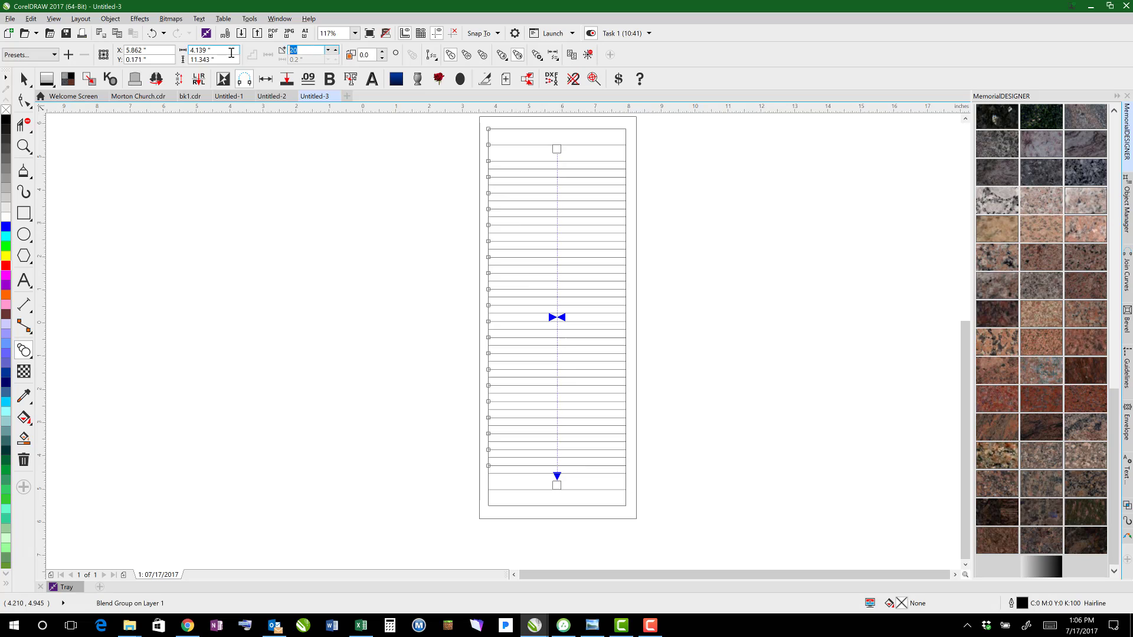
text(5)
key(Return)
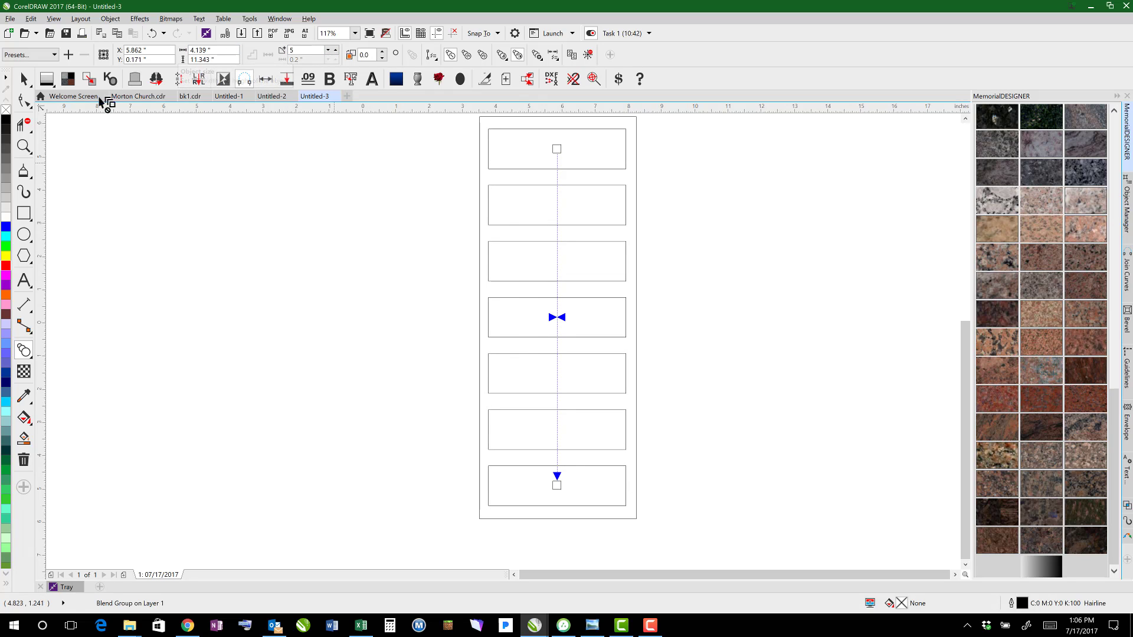
- Convert the top inner rectangle to curves and move its left-side nodes slightly inward, then try adjusting the bottom rectangle's left corner
click(25, 99)
key(Escape)
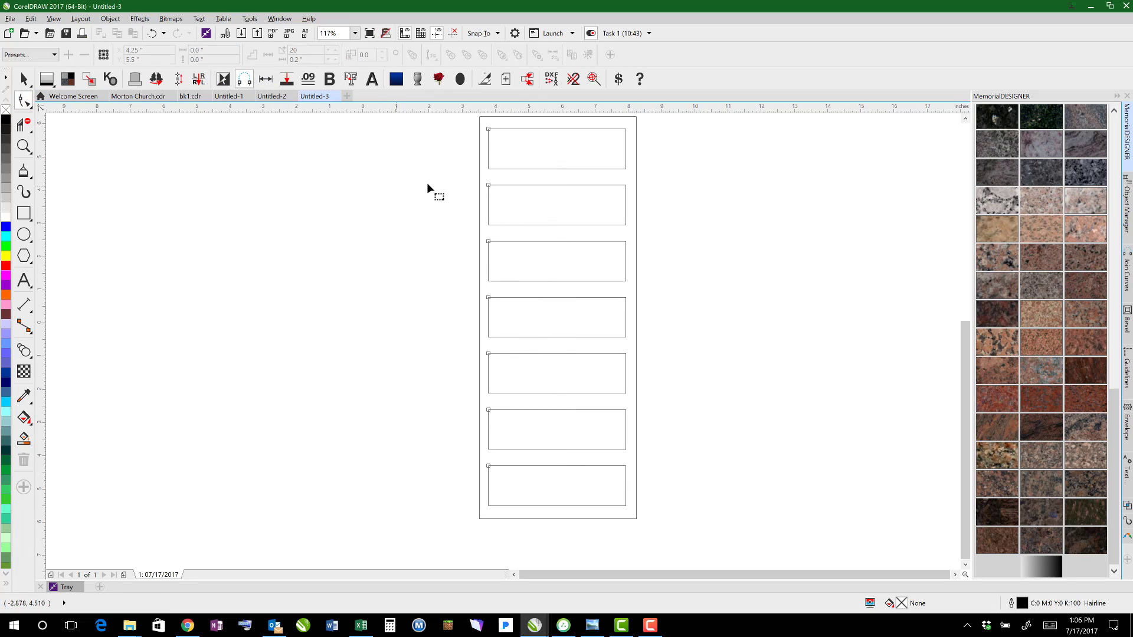
click(490, 168)
key(ctrl+q)
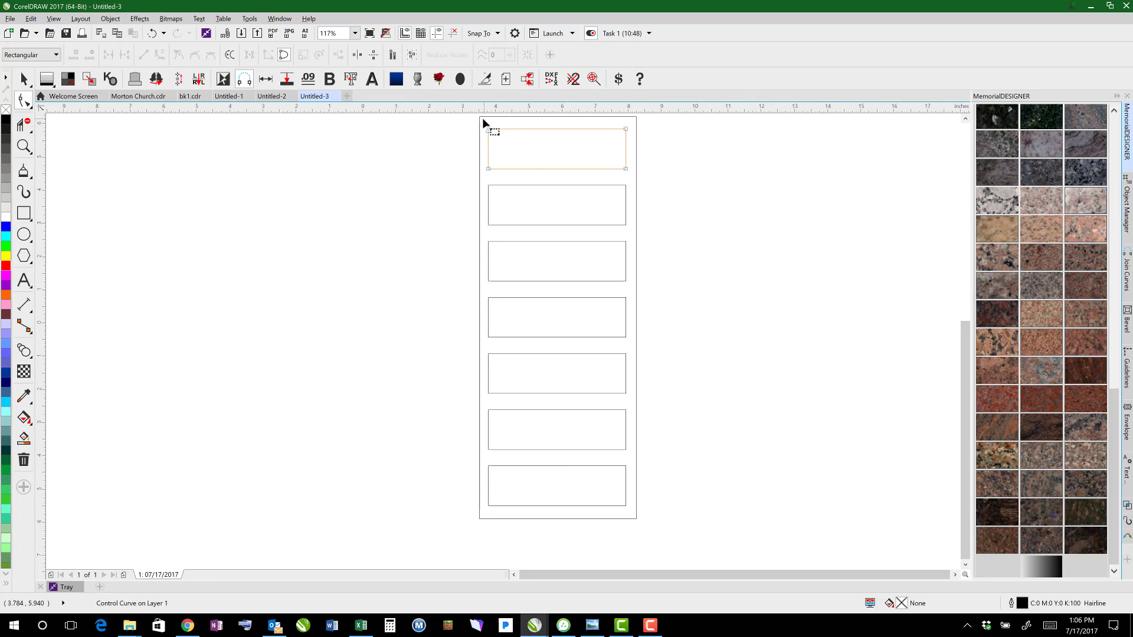
click(490, 170)
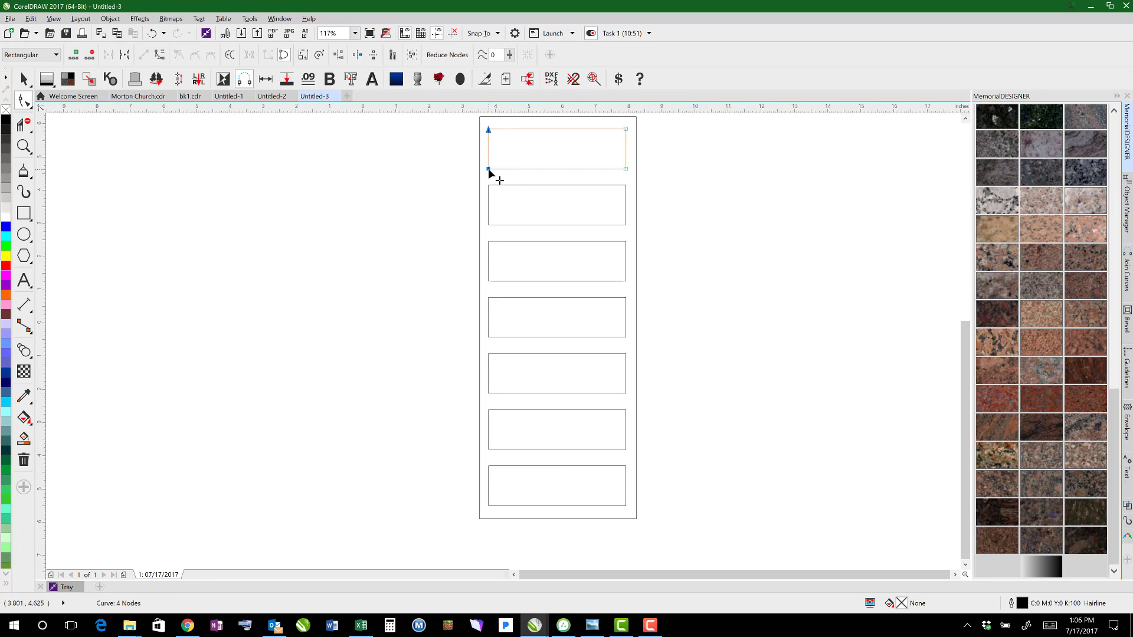
drag(489, 170, 494, 173)
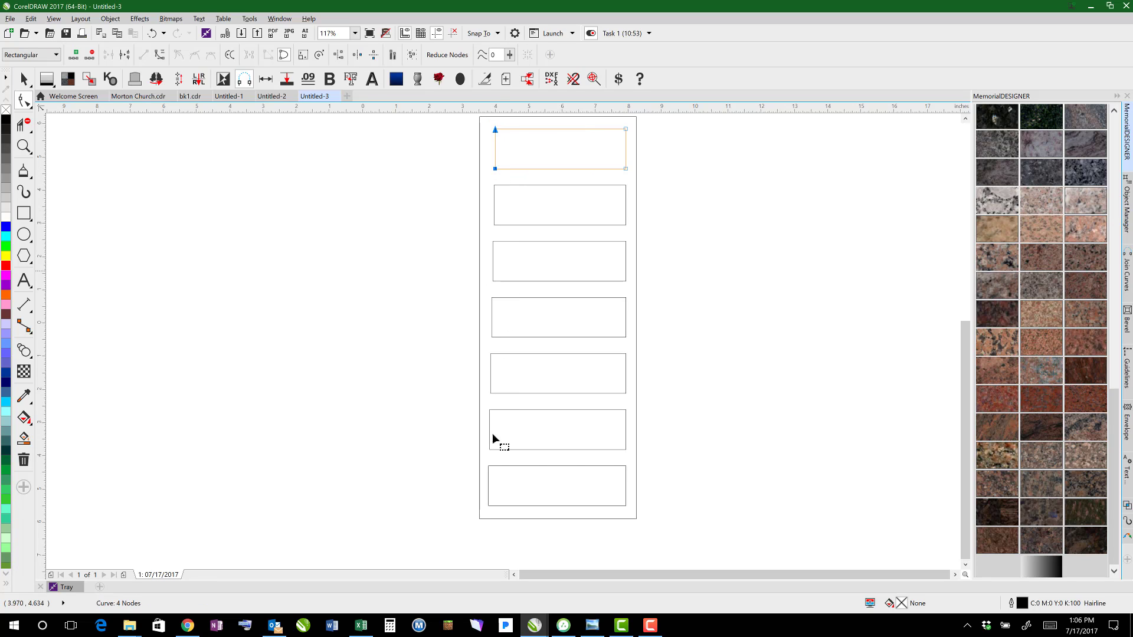
click(495, 467)
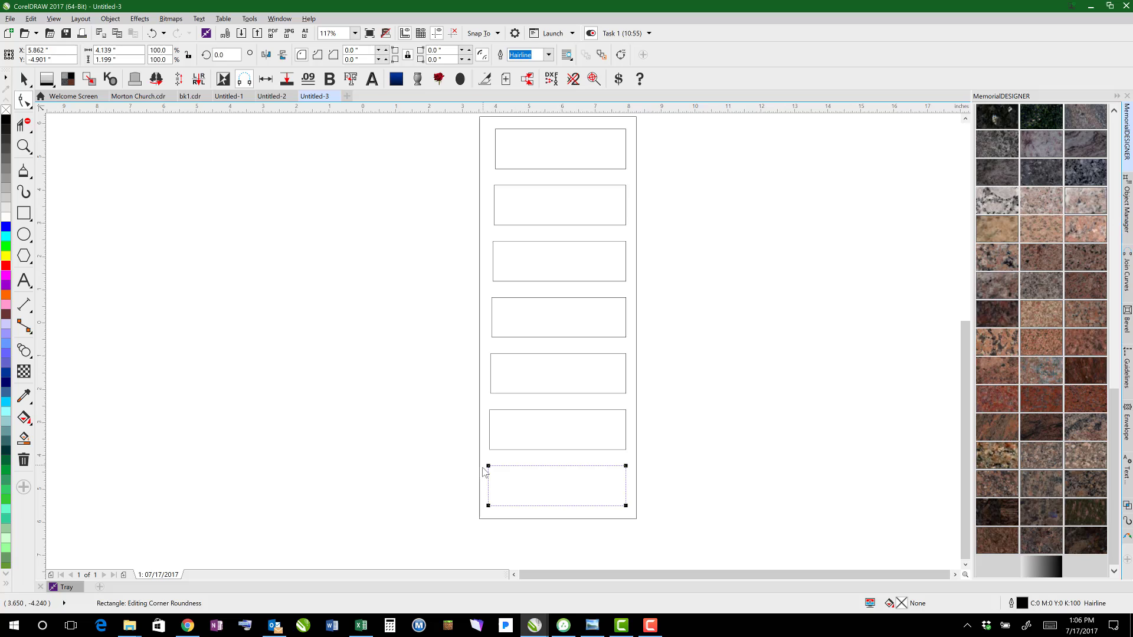
drag(491, 506, 494, 506)
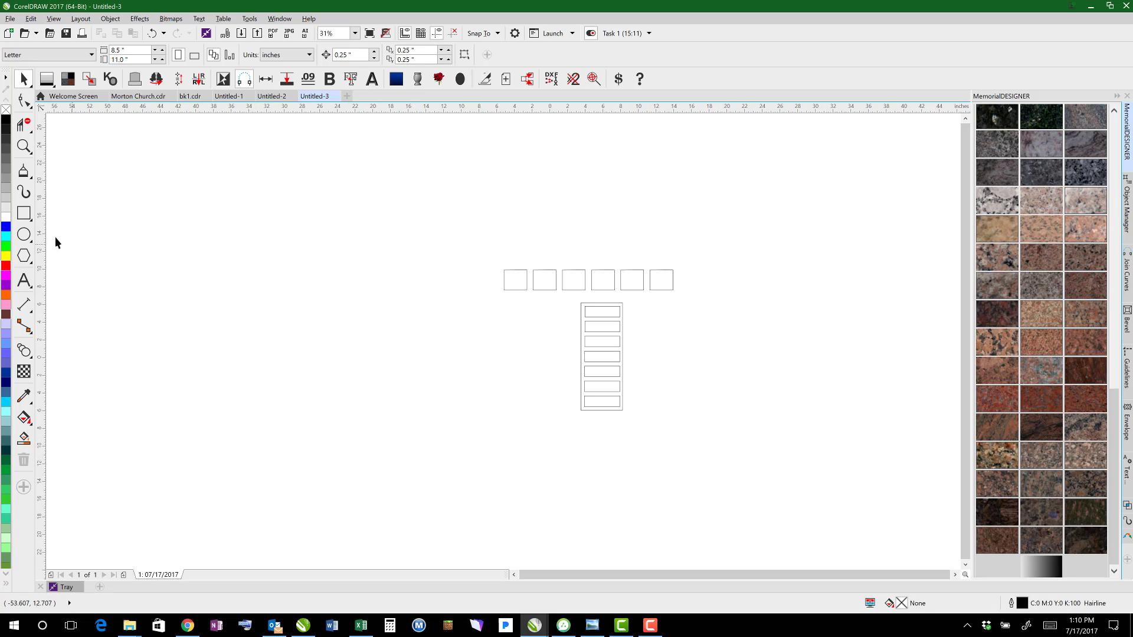
- Draw a 2.8 inch circle beside the row of squares and copy it straight down to about Y -13.3 inches
click(24, 235)
drag(425, 279, 421, 476)
key(space)
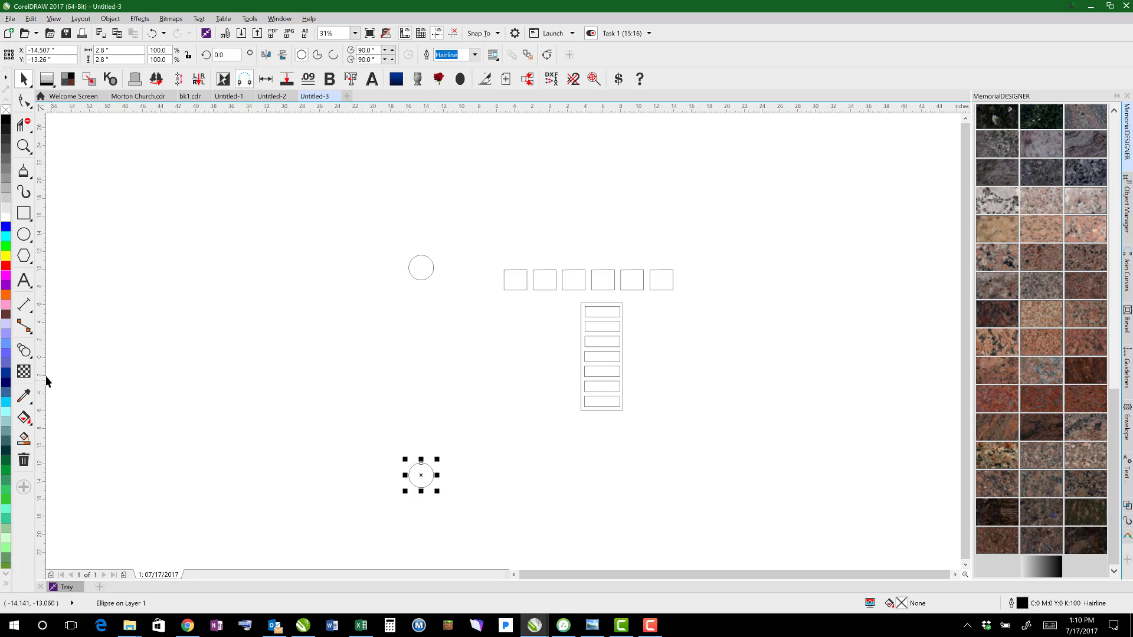
- Blend the top circle into the bottom circle to form a vertical column of circles, and deselect the blend
click(23, 350)
drag(433, 278, 432, 474)
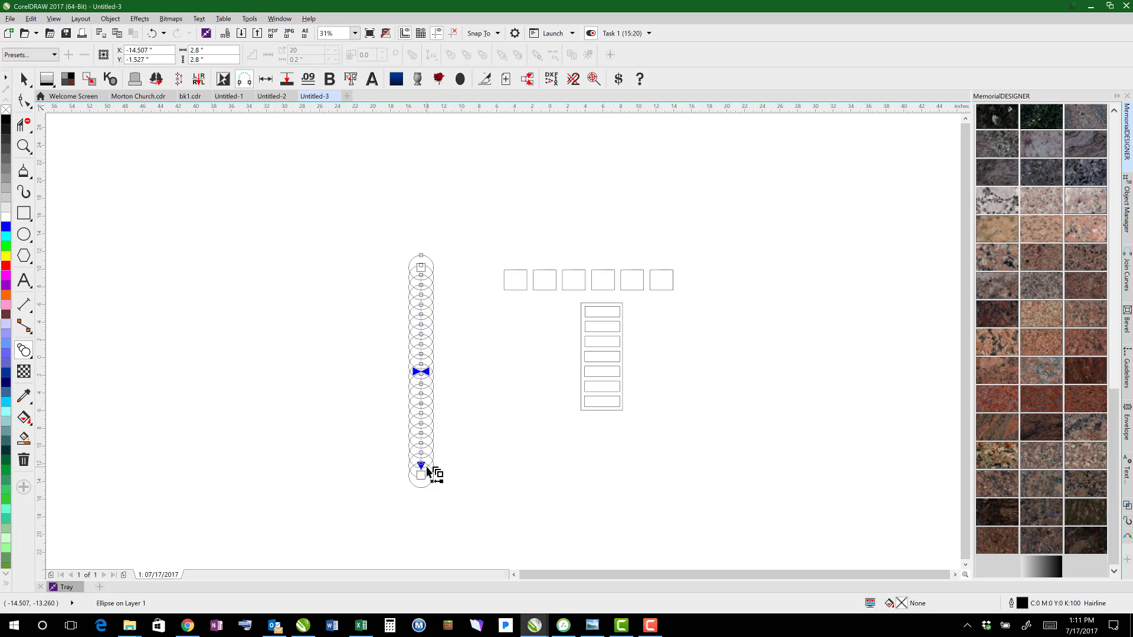
click(28, 80)
click(53, 204)
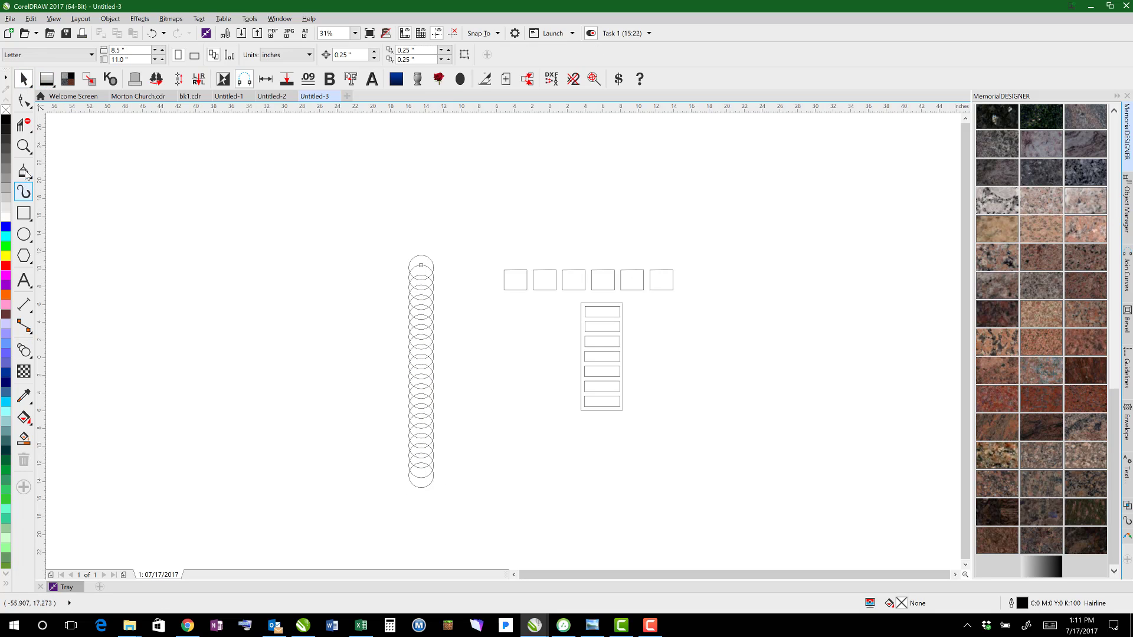
- Draw a closed freehand heart outline beside the column of circles, about 28.7 inches wide and 37 inches high
click(26, 175)
click(92, 260)
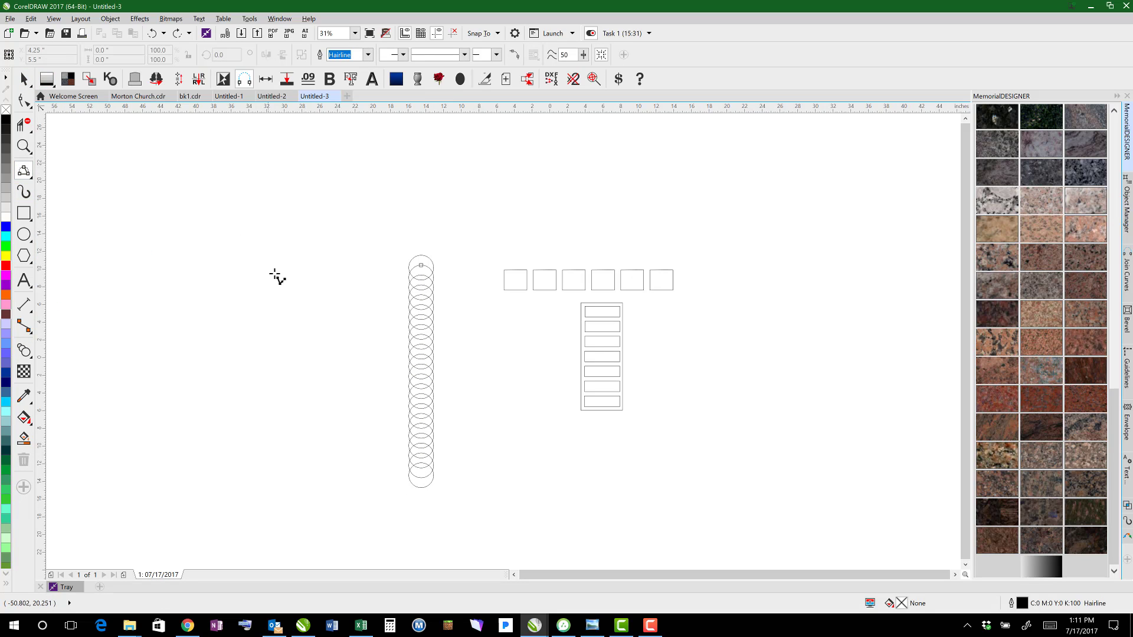
mouse_move(273, 274)
mouse_down()
mouse_move(152, 245)
mouse_move(142, 295)
mouse_move(213, 417)
mouse_move(203, 533)
mouse_move(303, 449)
mouse_up()
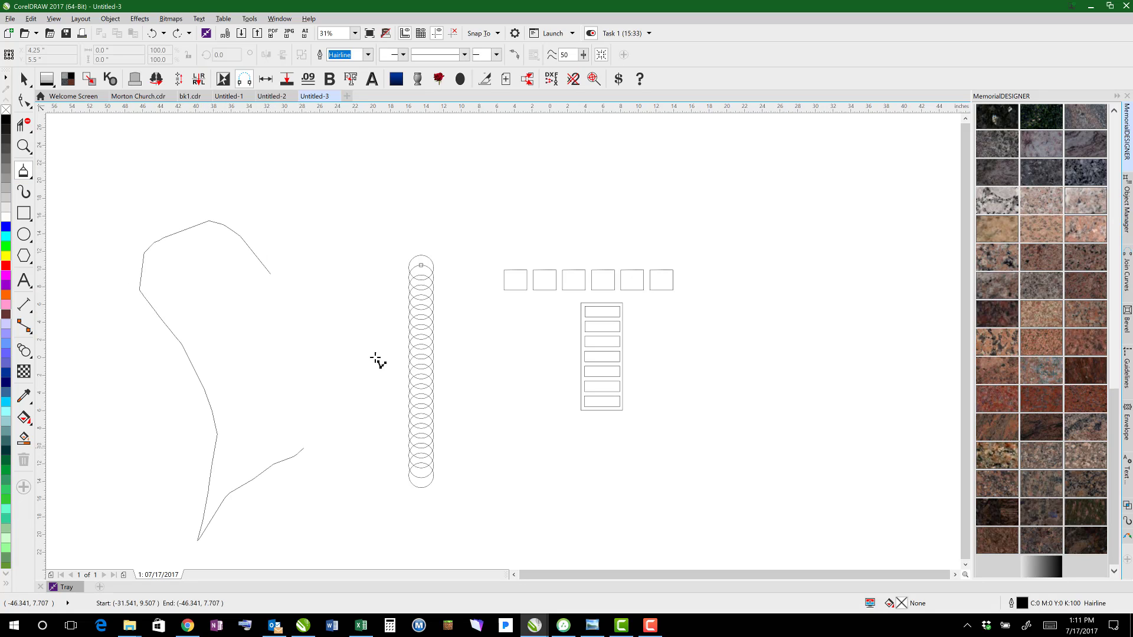
mouse_move(377, 361)
mouse_down()
mouse_move(370, 228)
mouse_move(270, 273)
mouse_up()
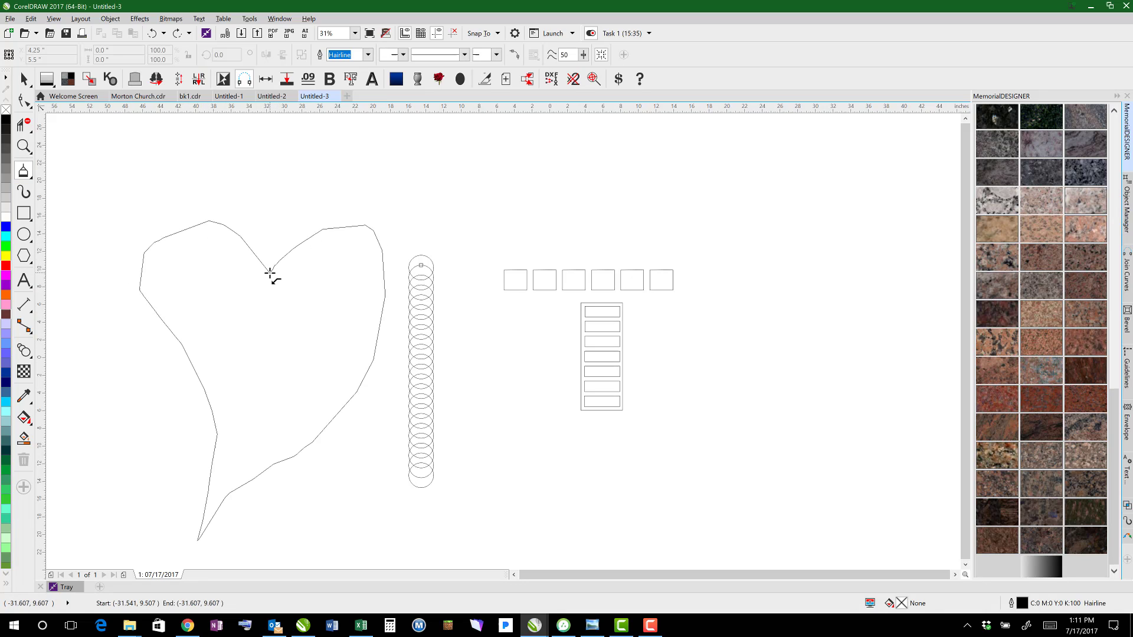
- Select all nodes of the heart curve and reduce them to smooth the outline
click(24, 101)
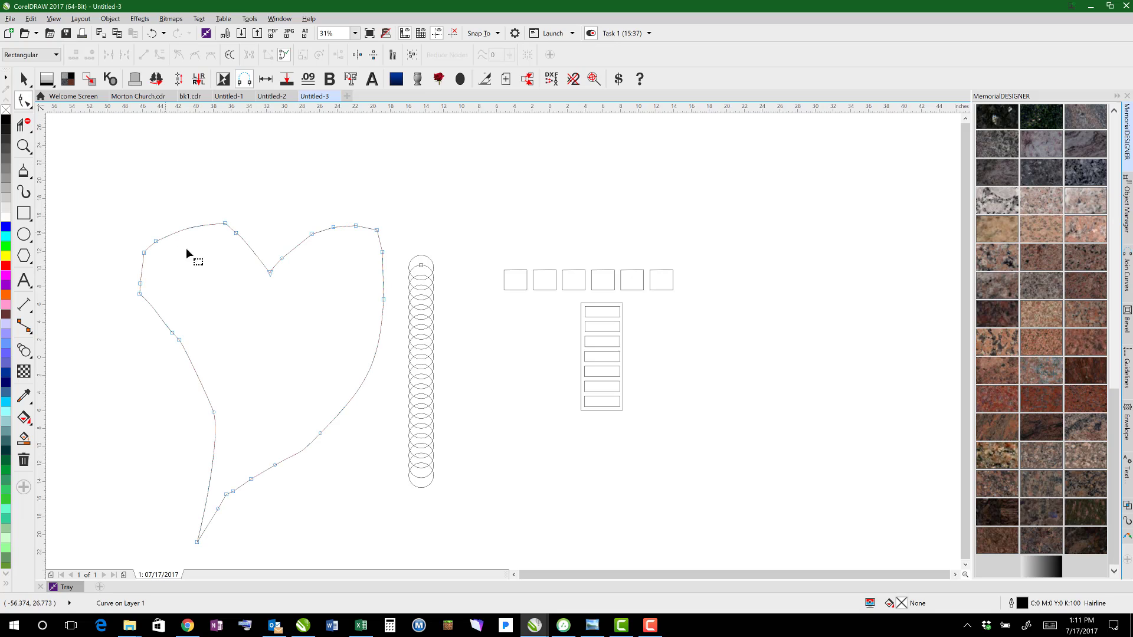
key(ctrl+a)
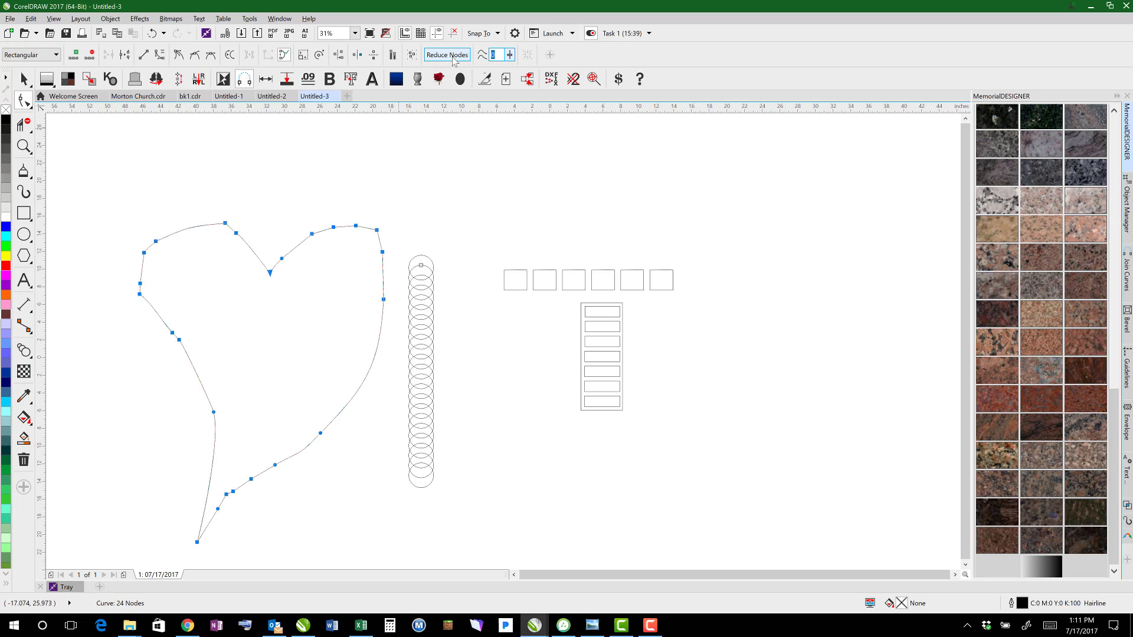
drag(512, 56, 545, 65)
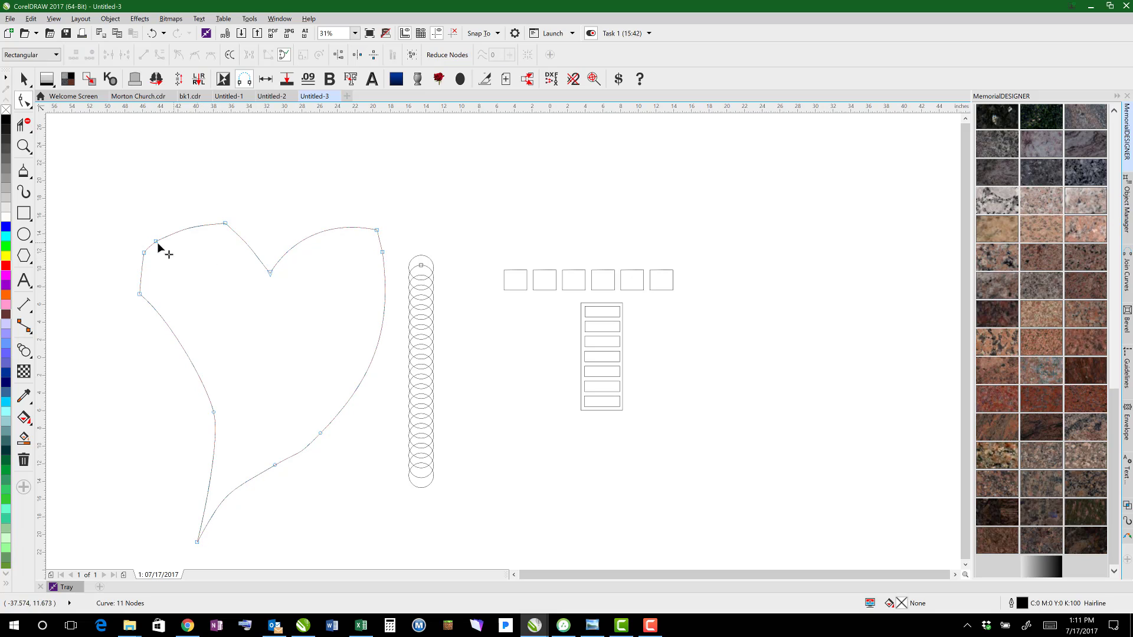
- Remove the surplus nodes on the heart's left lobe and pull the top curve handle upward to round the lobe
click(141, 265)
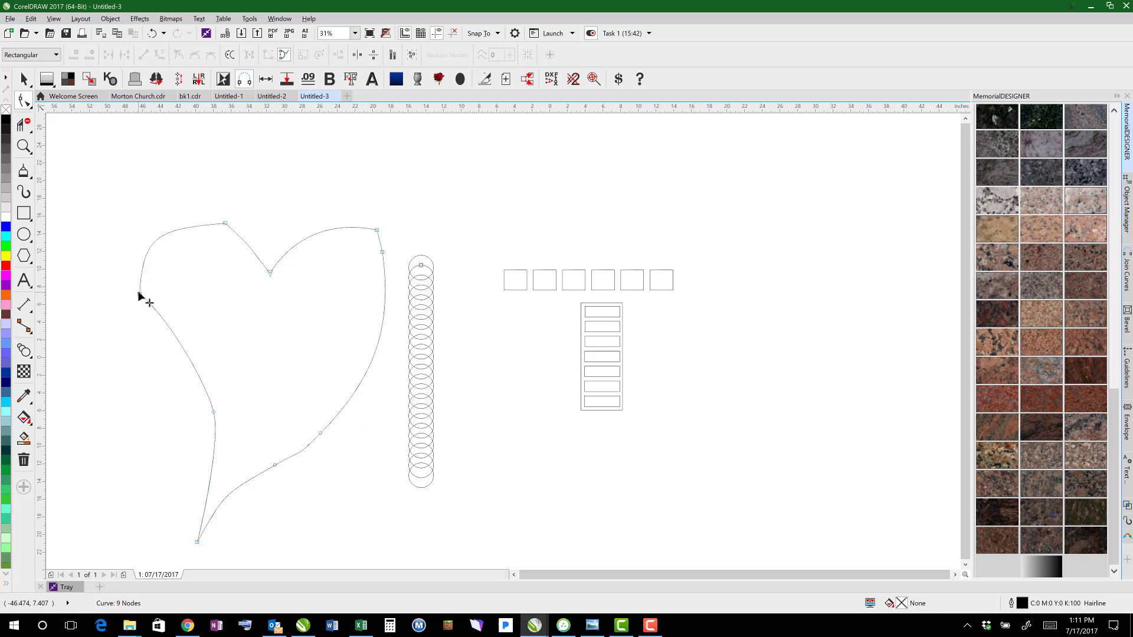
click(138, 294)
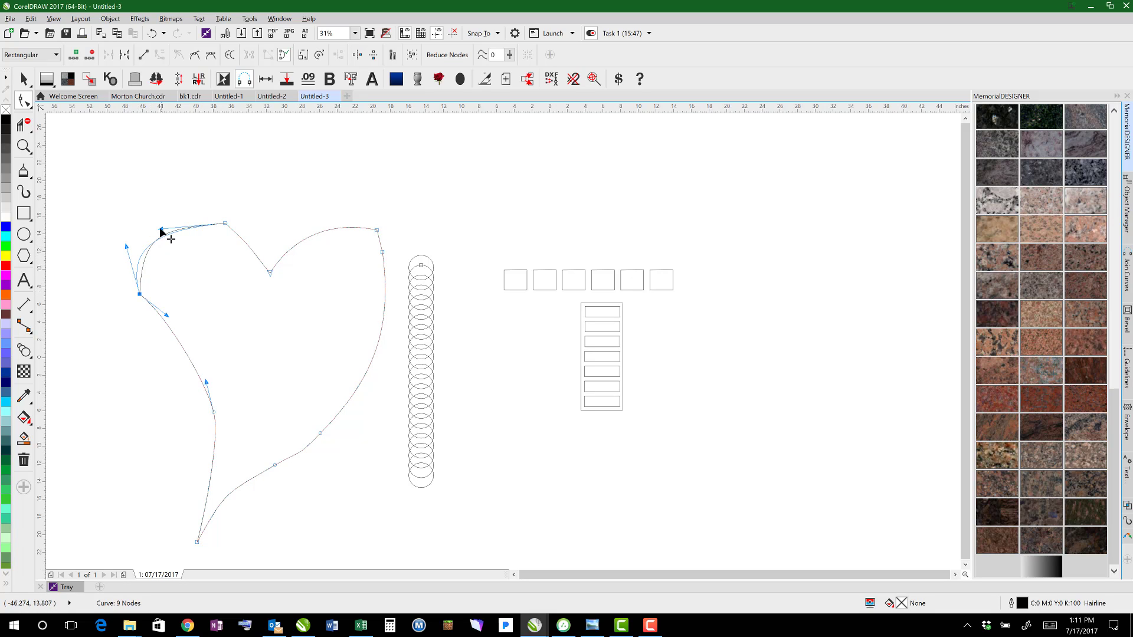
drag(161, 230, 158, 184)
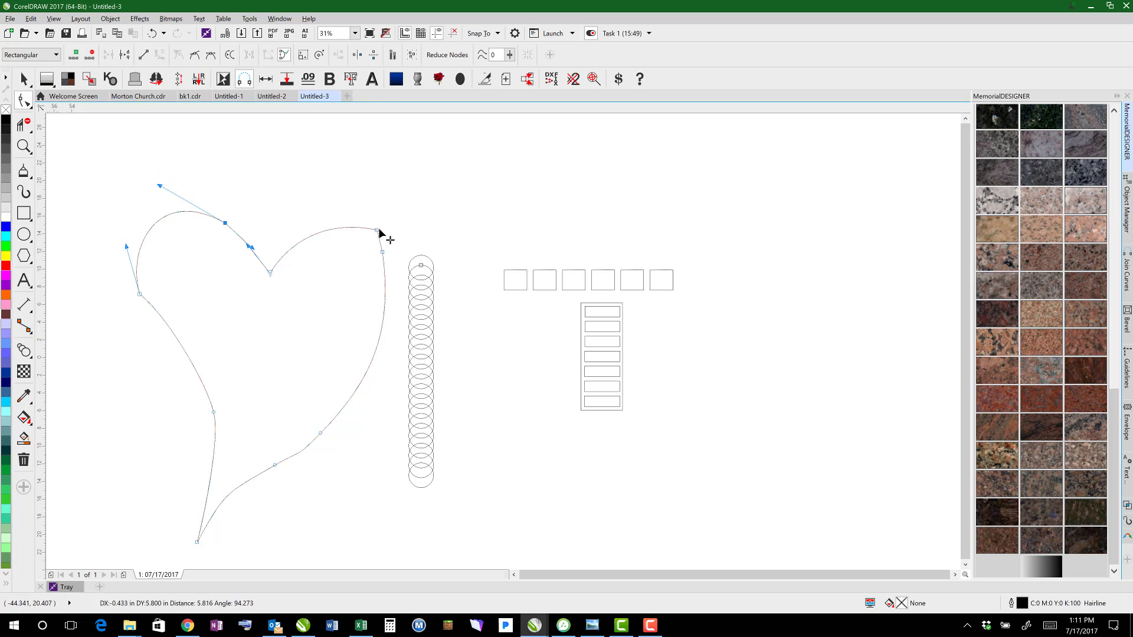
- Refine the heart's right shoulder and central notch by shifting their nodes slightly, and delete the extra node on the left lobe's inner slope
drag(383, 253, 387, 251)
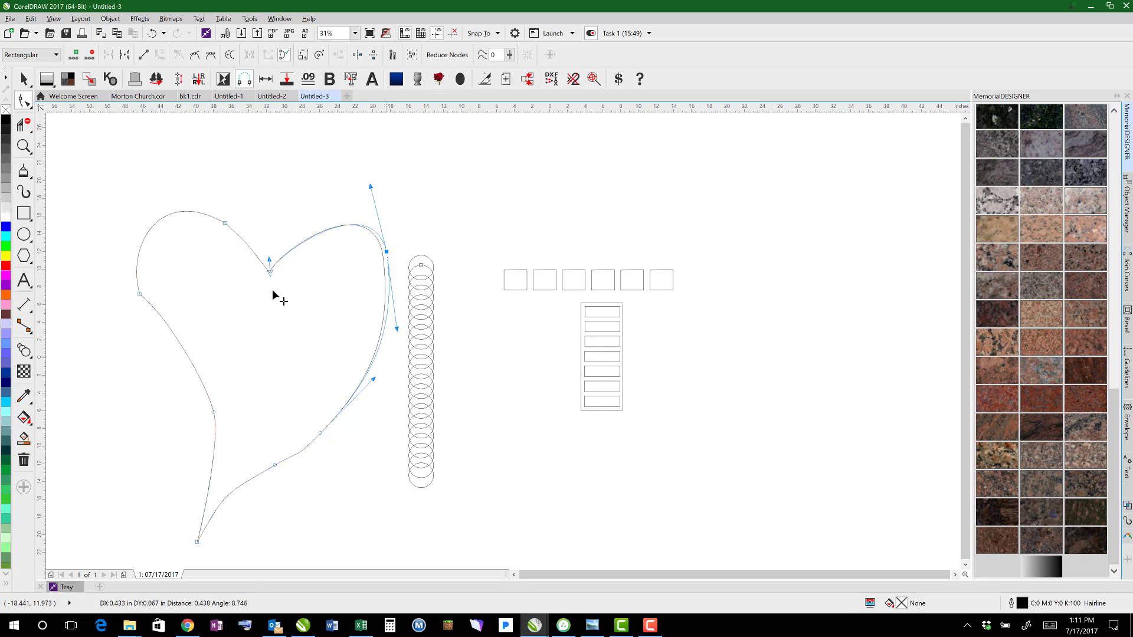
drag(271, 273, 266, 268)
click(222, 222)
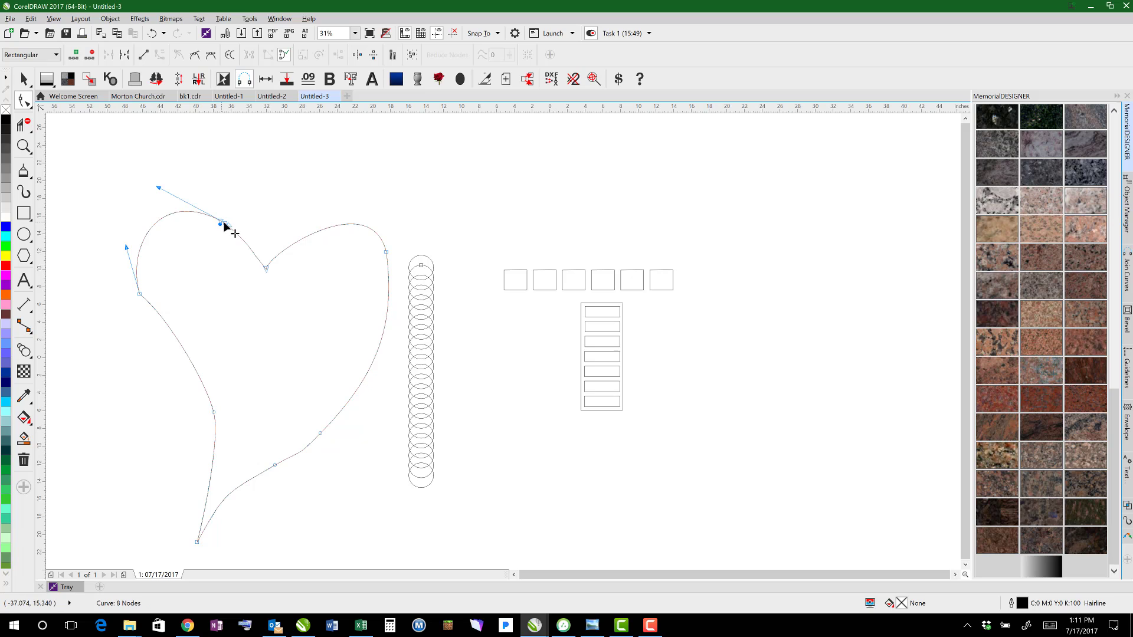
double_click(228, 225)
double_click(225, 222)
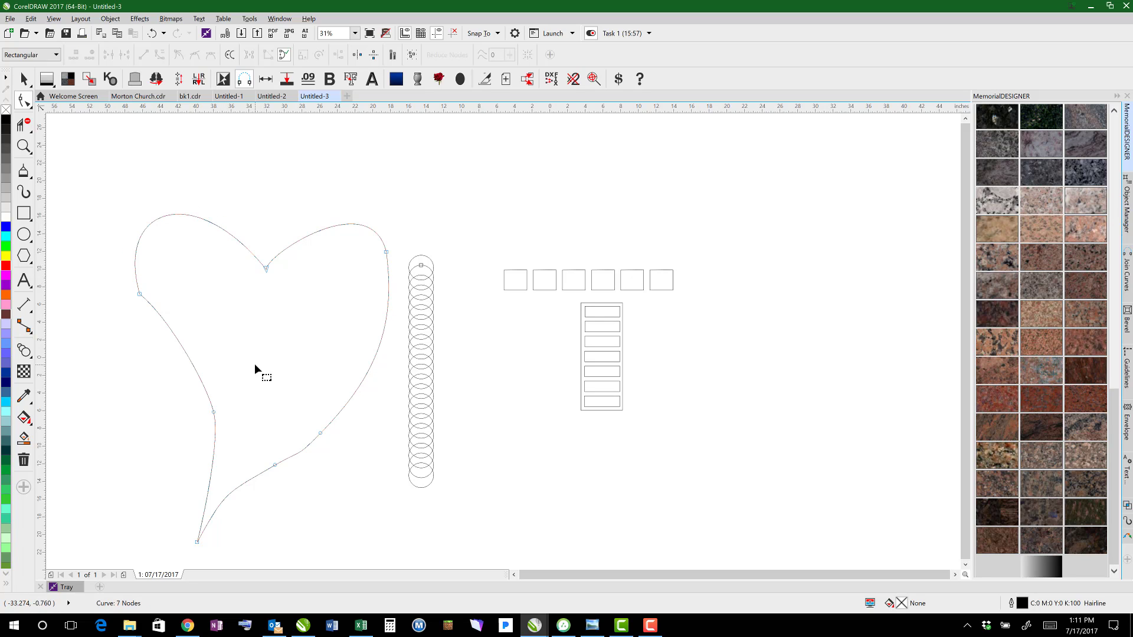
- Move the heart up and away from the column of circles, to about X -36.5 and Y 2.1 inches
click(23, 78)
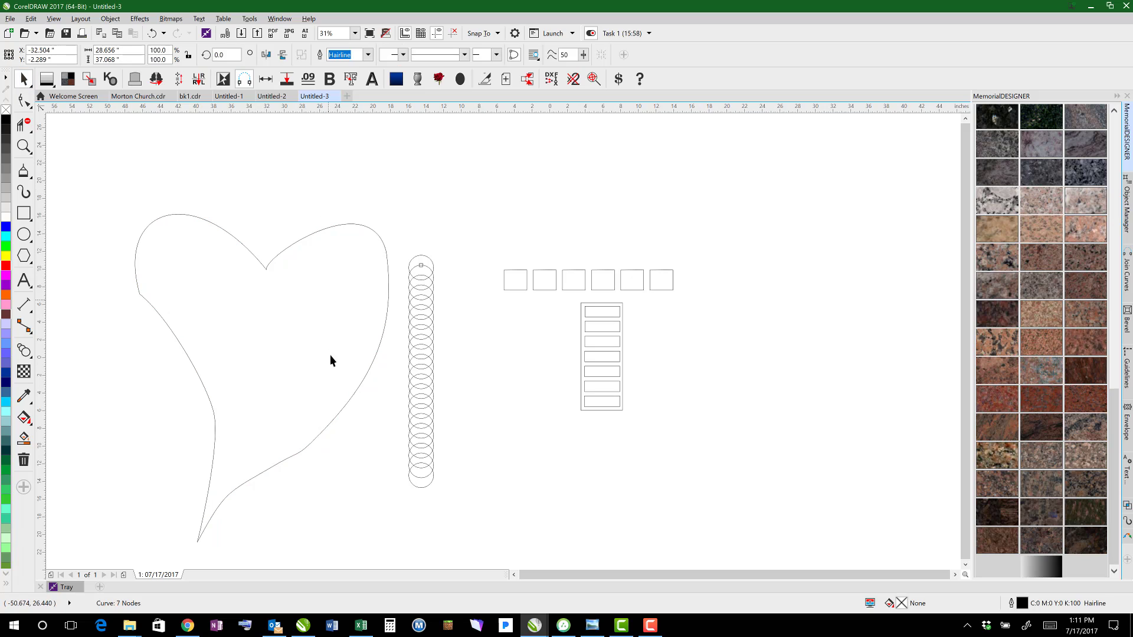
click(323, 372)
drag(256, 258, 221, 213)
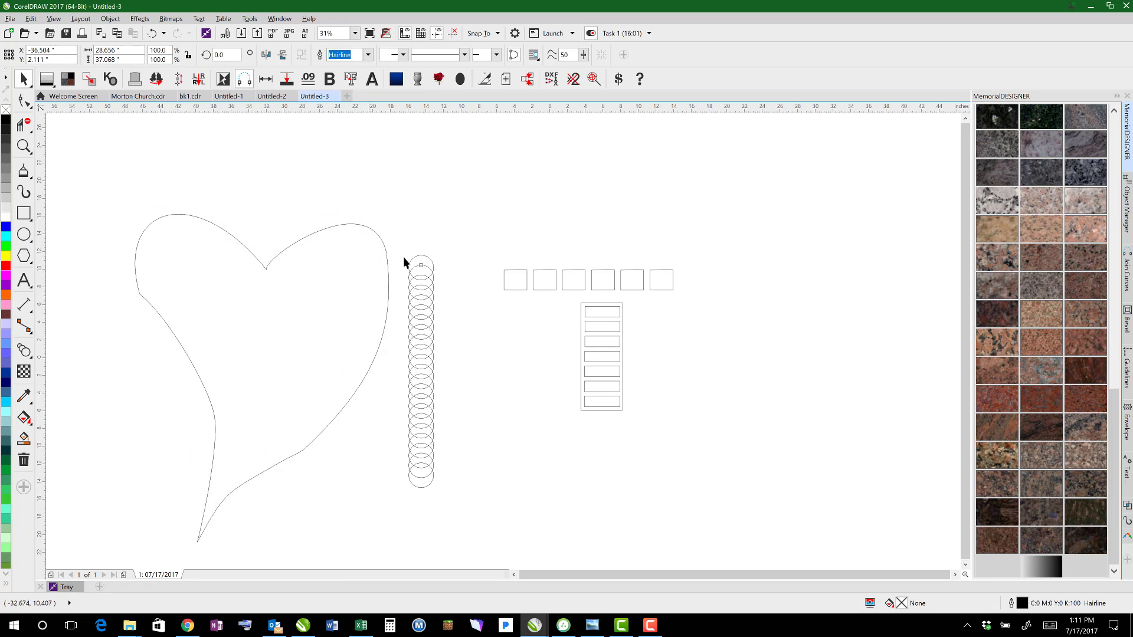
- Fit the circle blend to the heart outline as its path
click(408, 343)
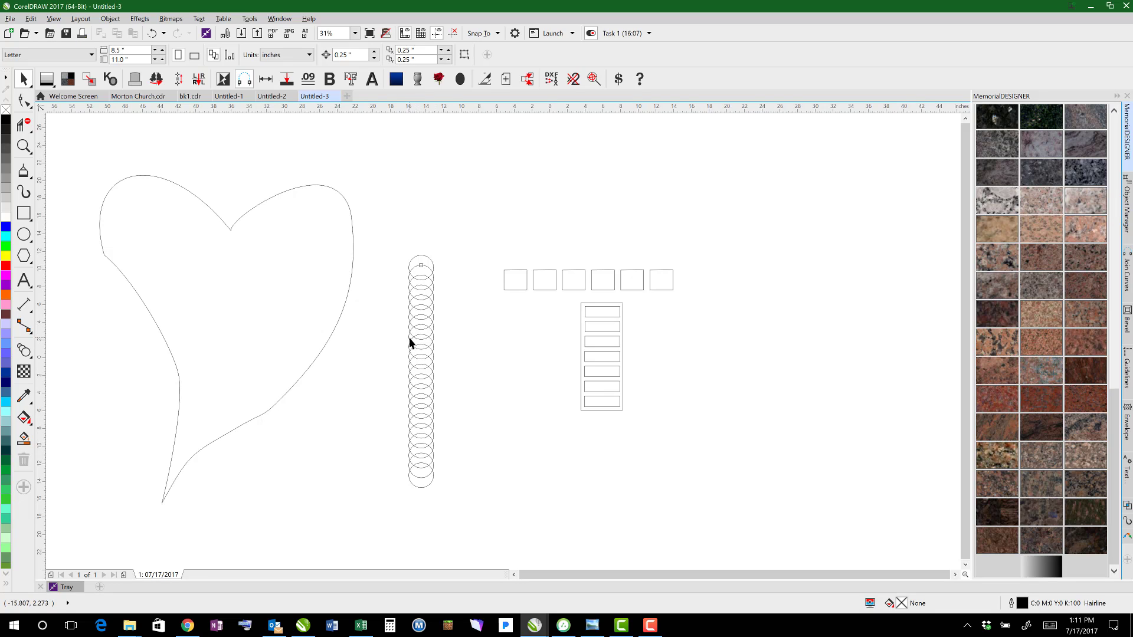
drag(409, 342, 353, 250)
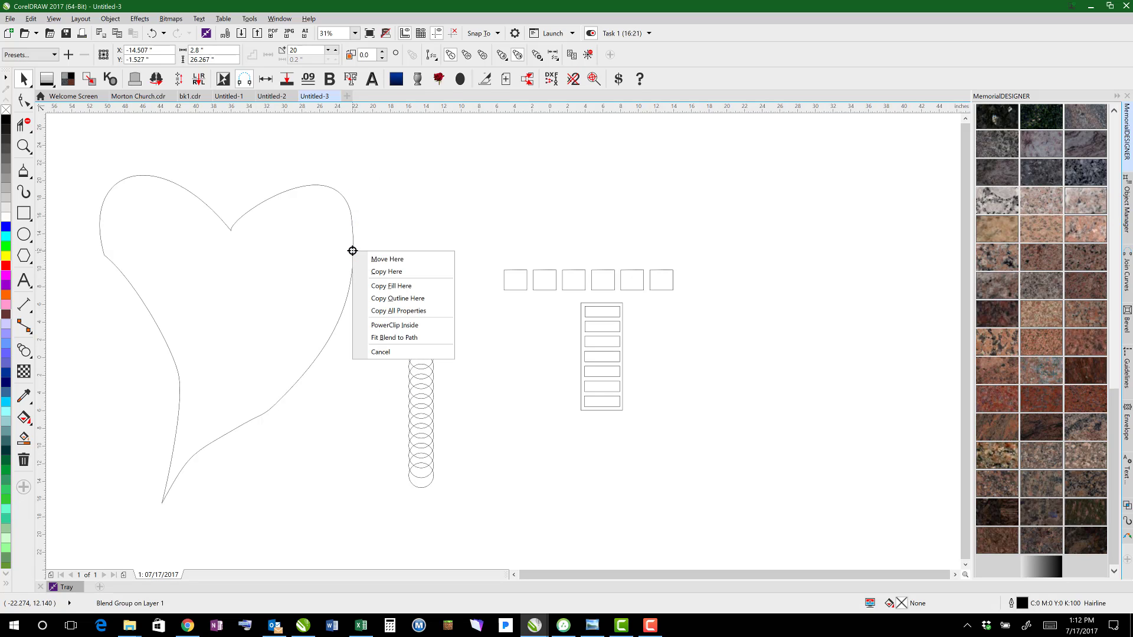
click(405, 339)
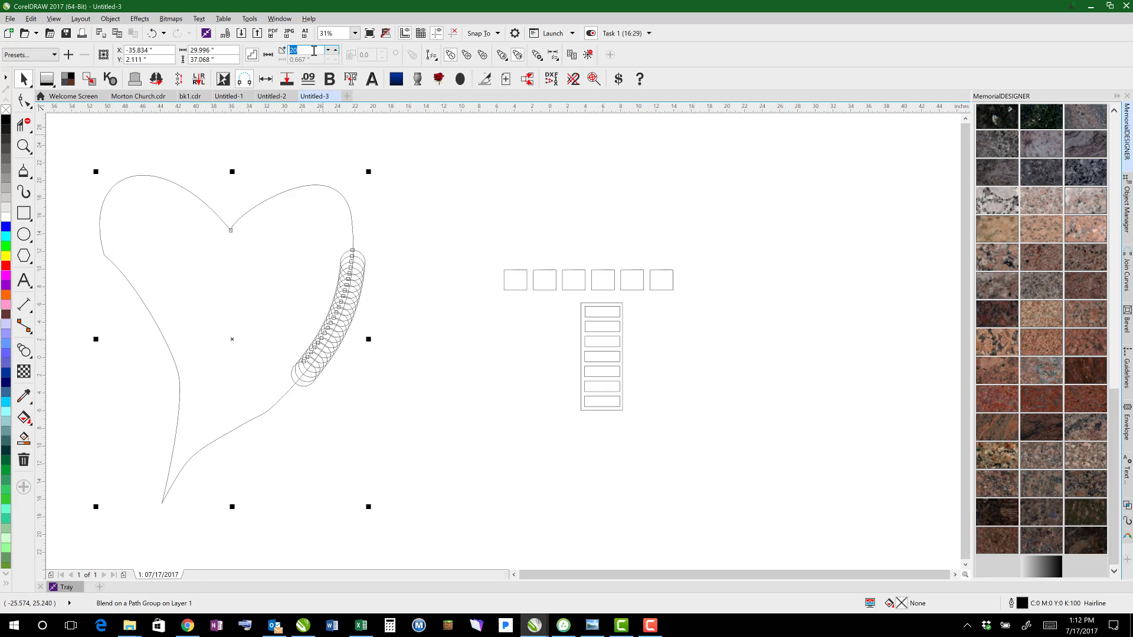
- Set the number of blend steps to 50 and spread the circles along the full heart path
text(50)
key(Return)
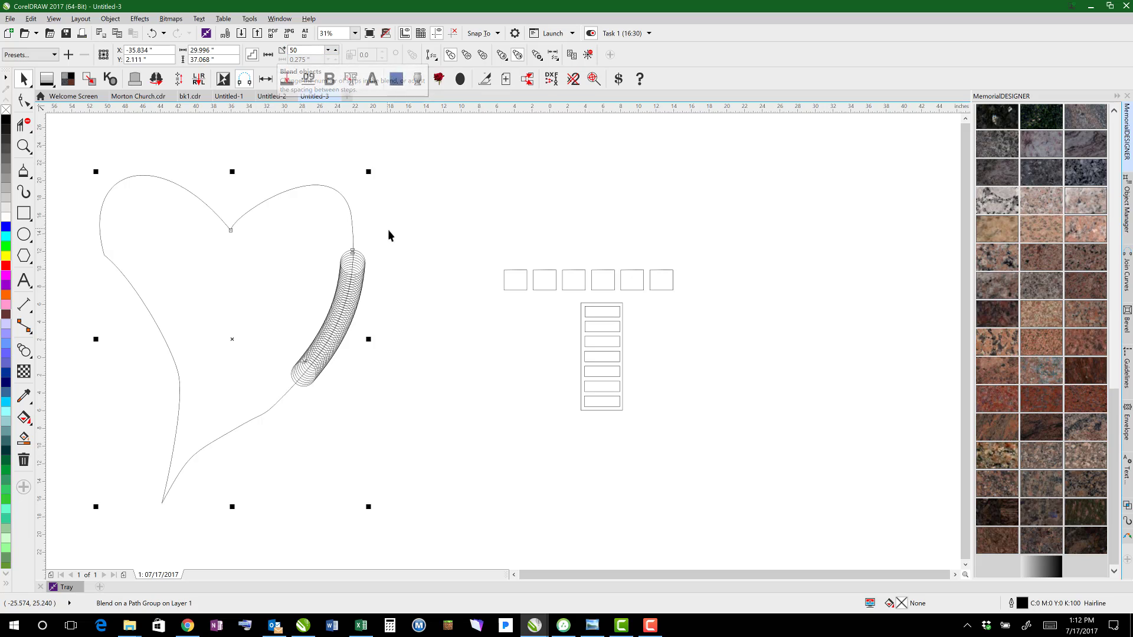
click(355, 253)
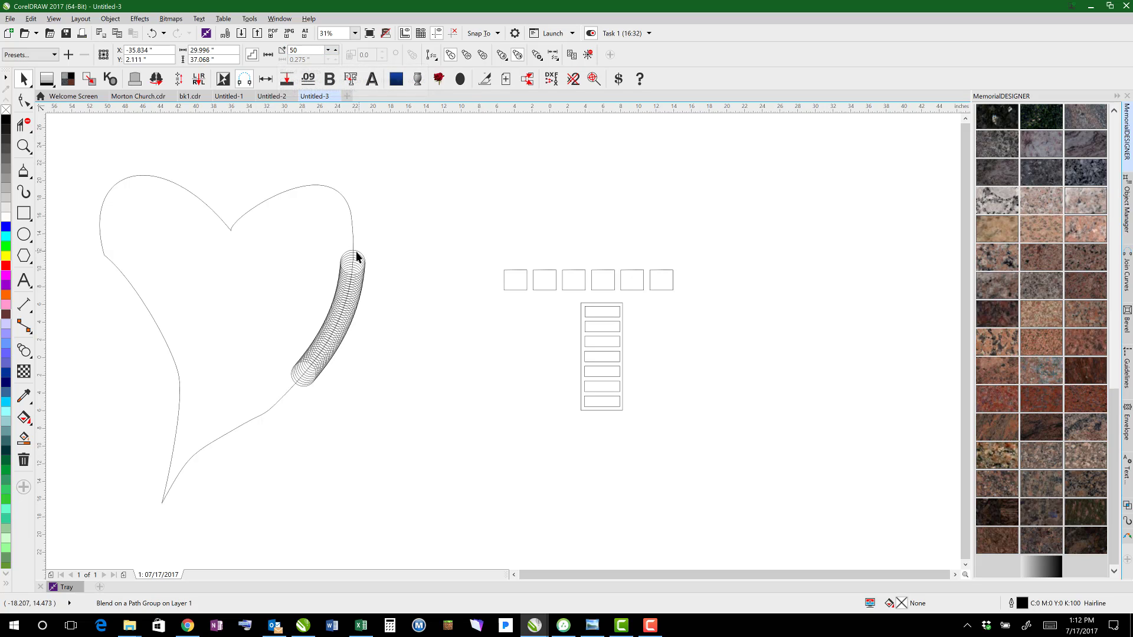
click(537, 55)
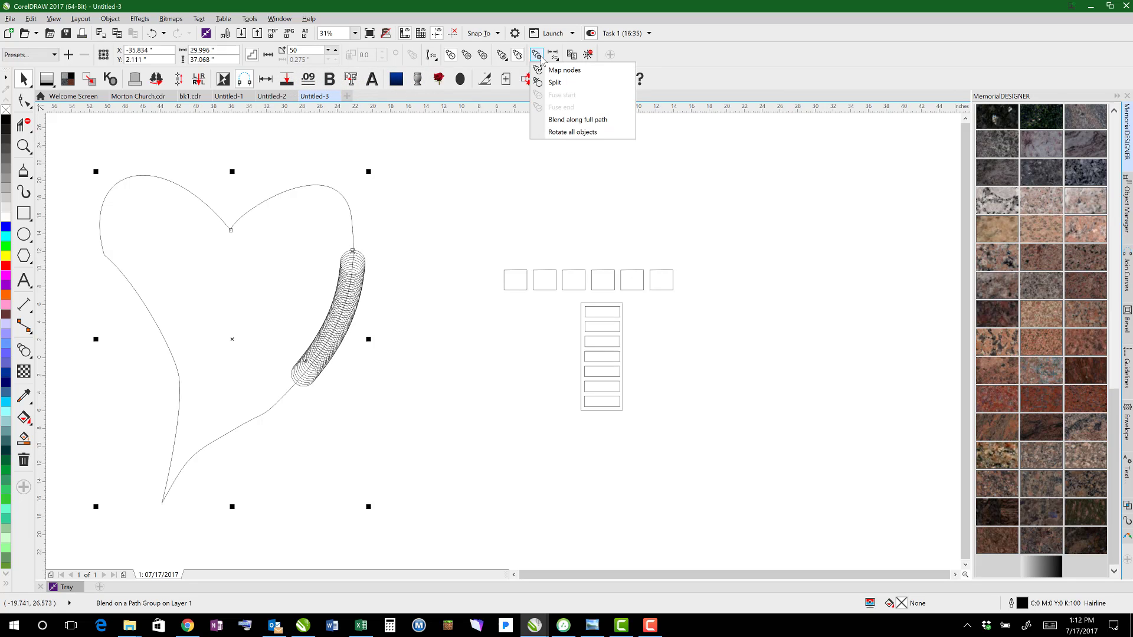
click(564, 120)
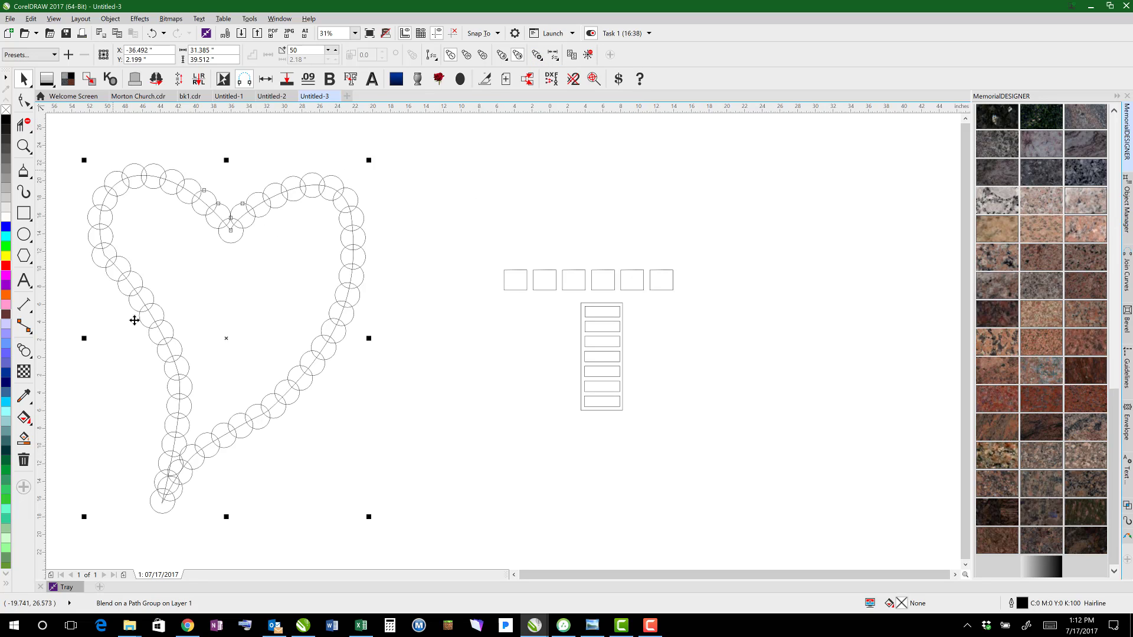
click(367, 214)
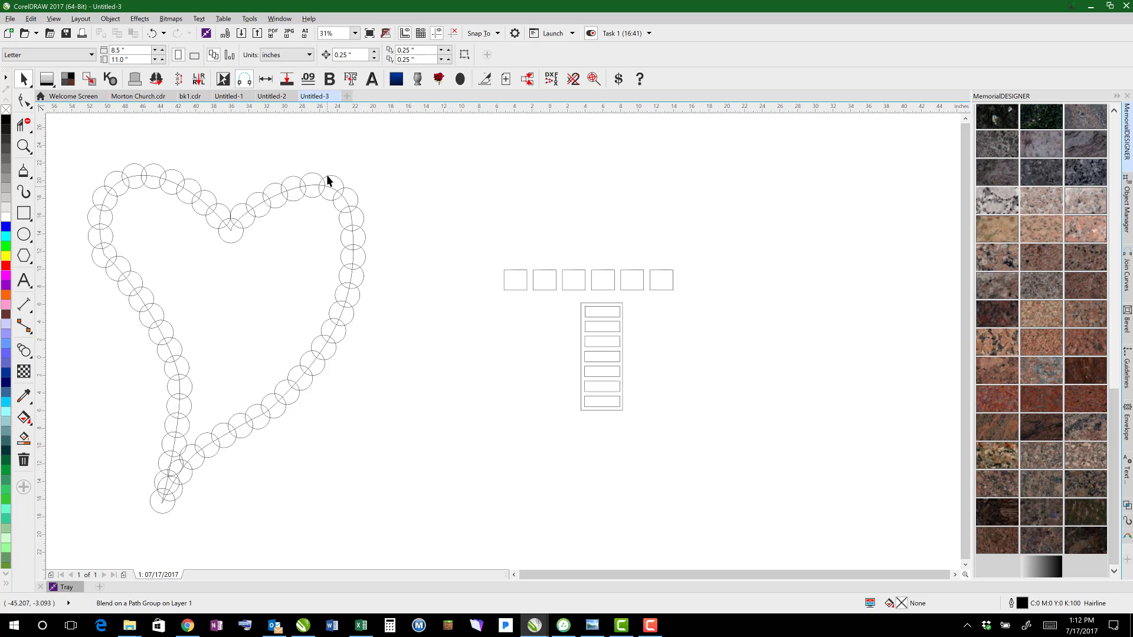
- Reduce the number of steps in the heart blend to 29 to space the circles apart
click(327, 175)
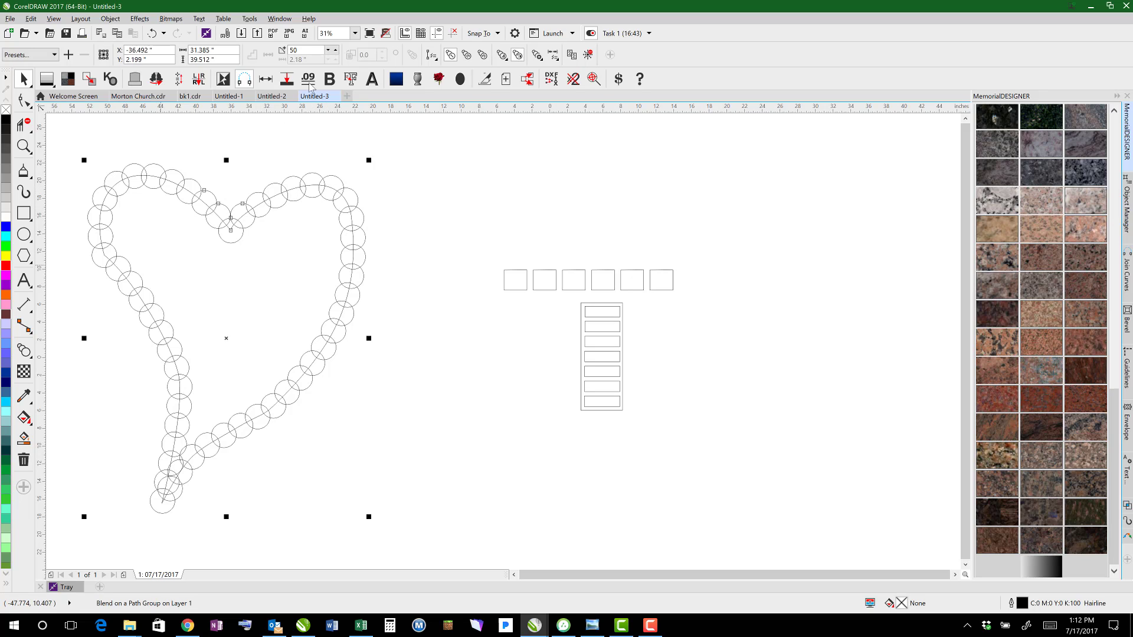
click(328, 50)
click(328, 50)
click(329, 49)
click(328, 49)
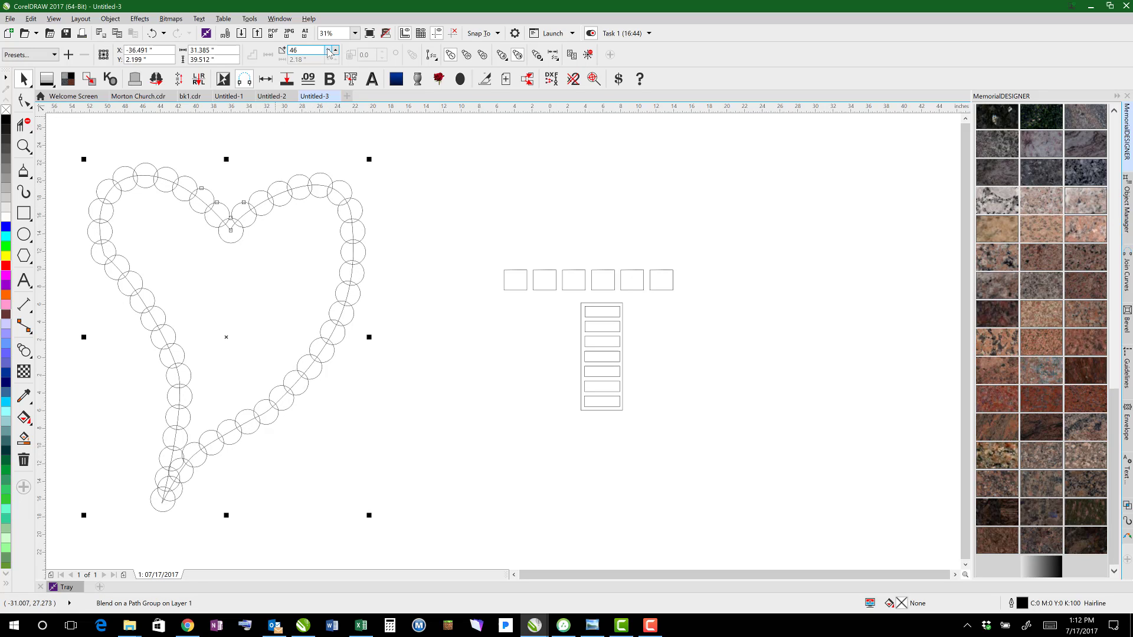
click(329, 54)
click(329, 55)
click(328, 54)
click(329, 55)
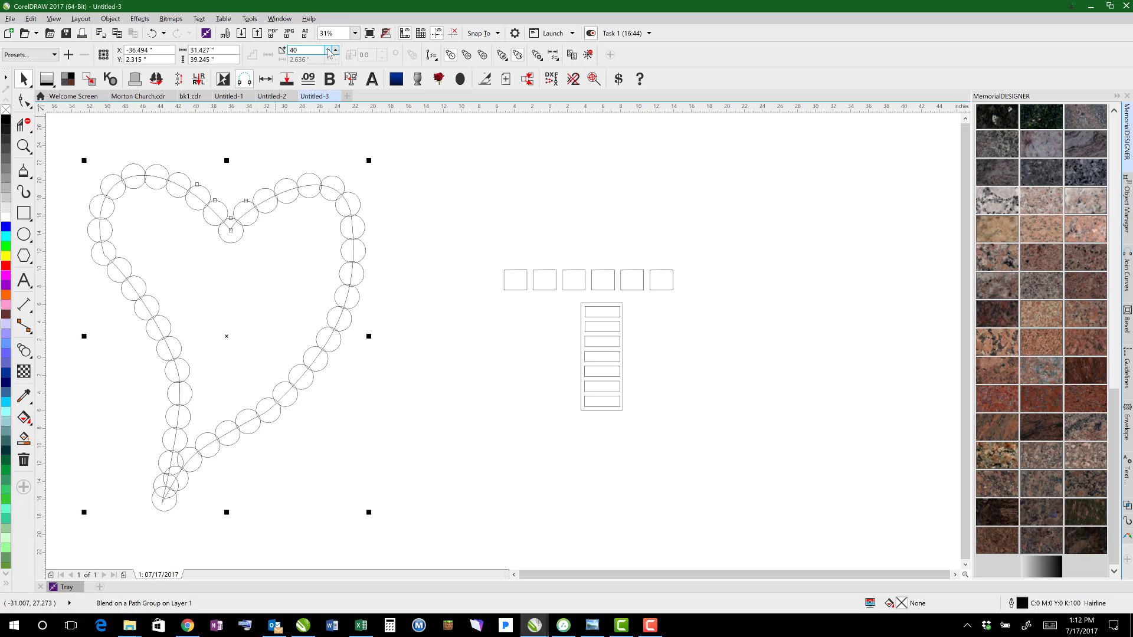
click(328, 55)
click(328, 54)
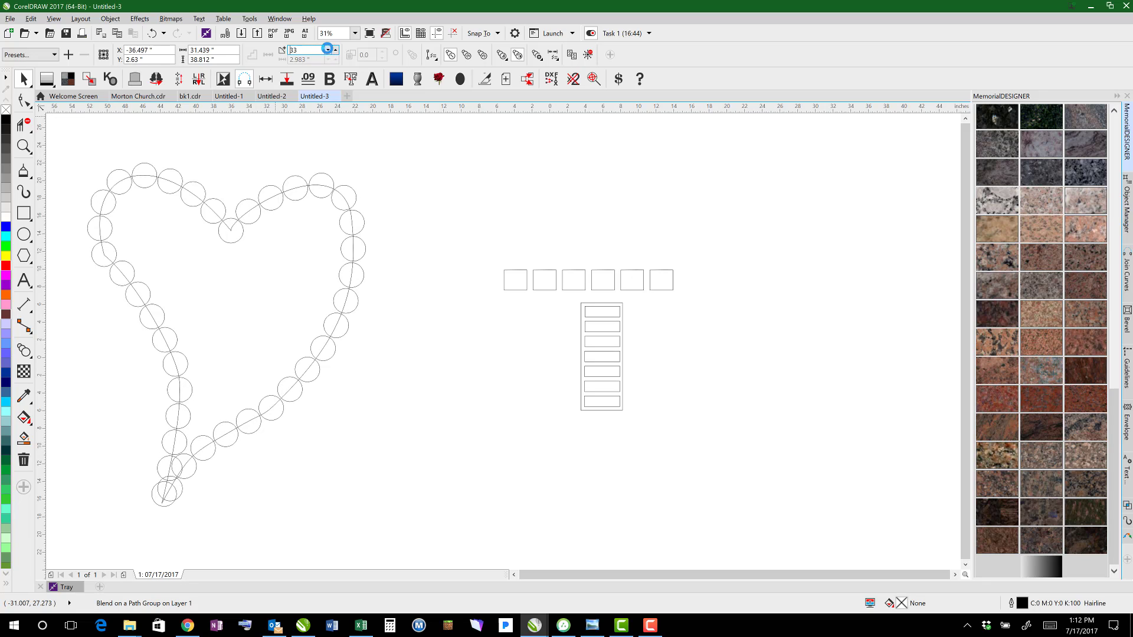
click(328, 54)
click(328, 54)
click(329, 54)
click(328, 54)
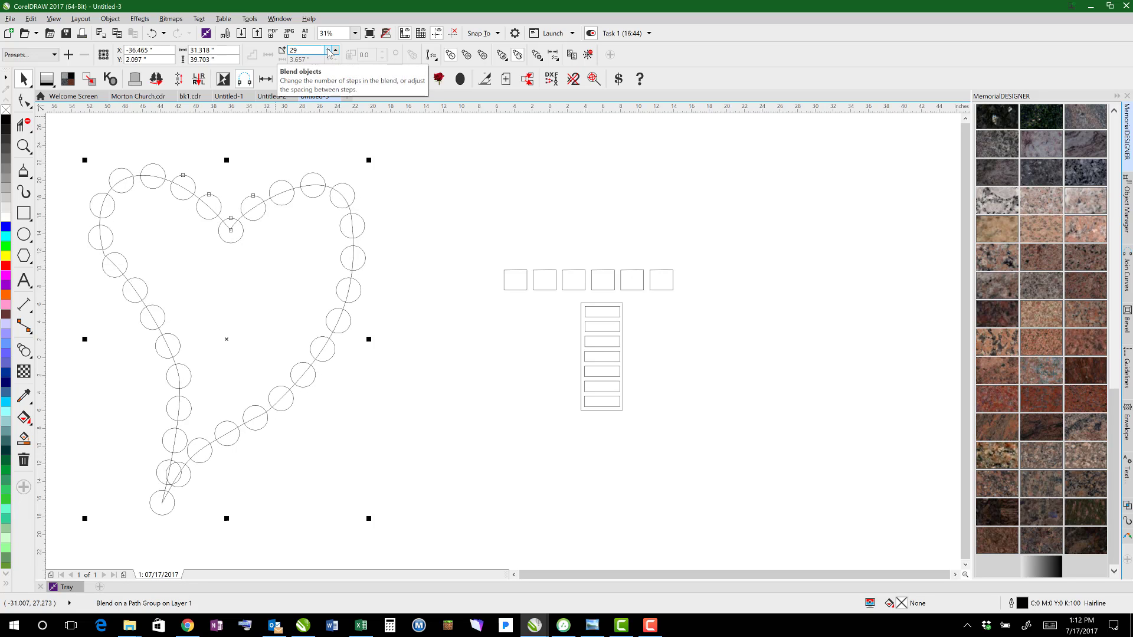
click(328, 50)
click(336, 50)
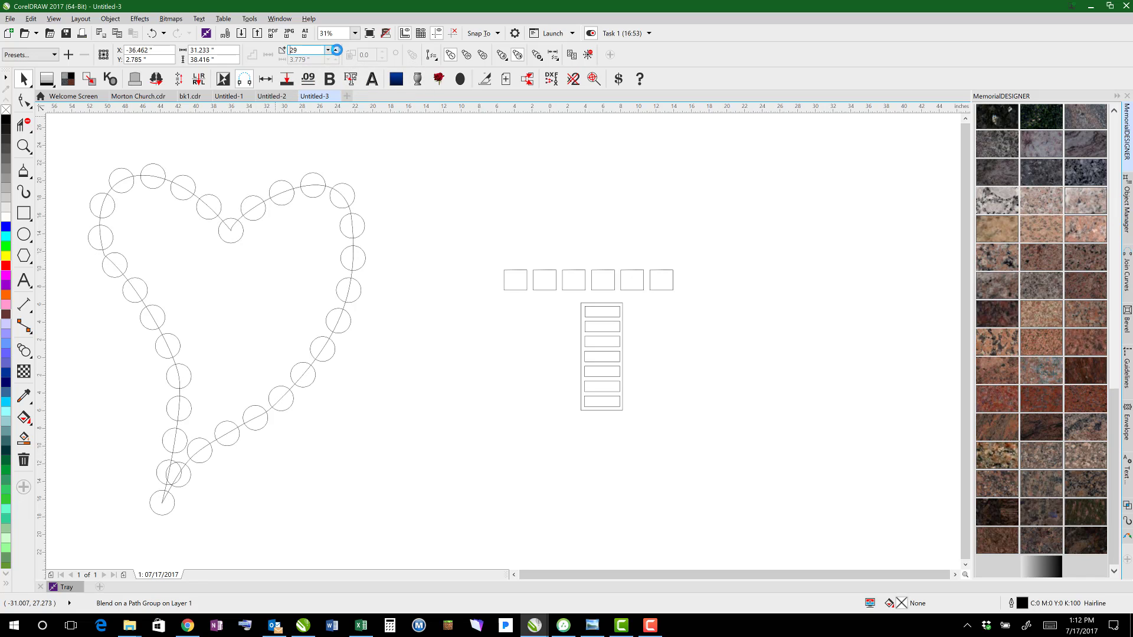
click(433, 225)
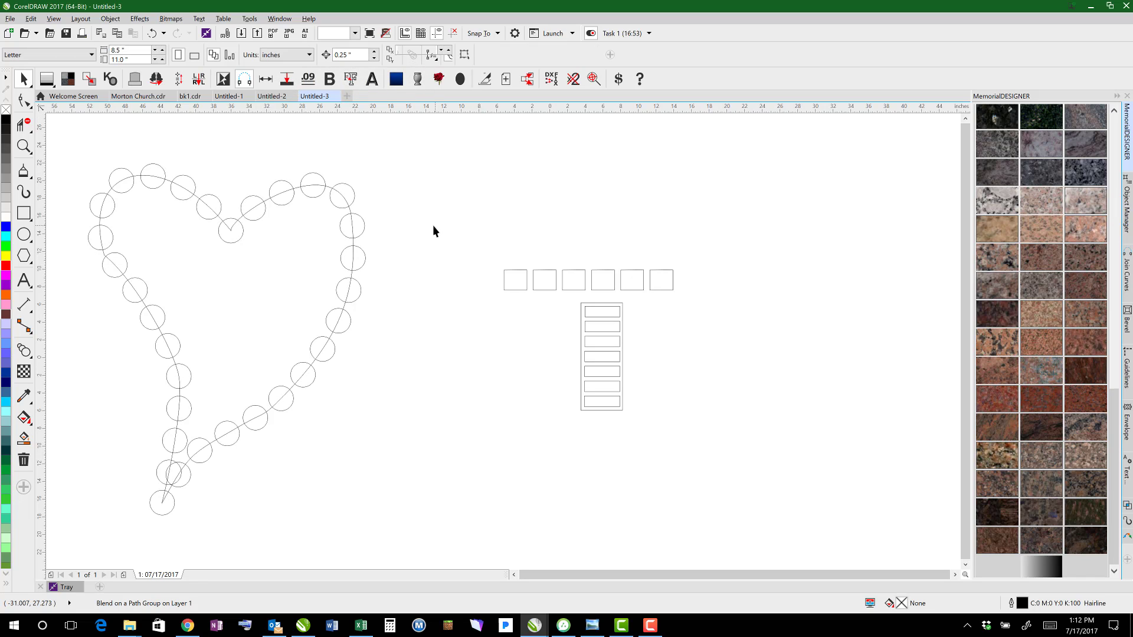
- Select the heart control curve beneath the circles and remove its outline colour, leaving nothing selected
click(302, 184)
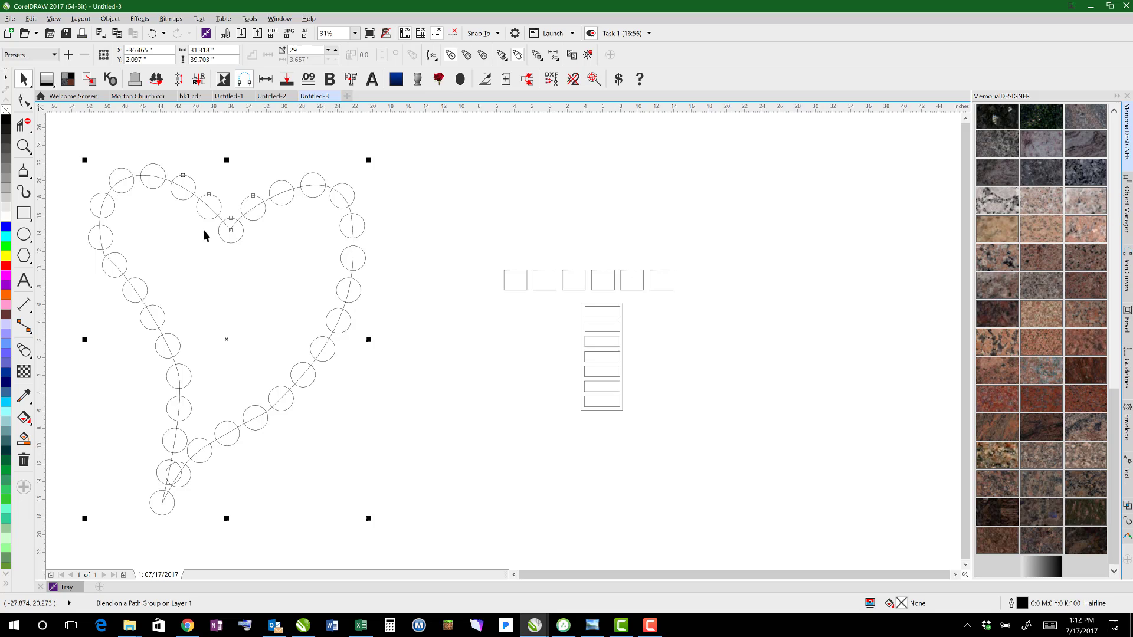
click(329, 188)
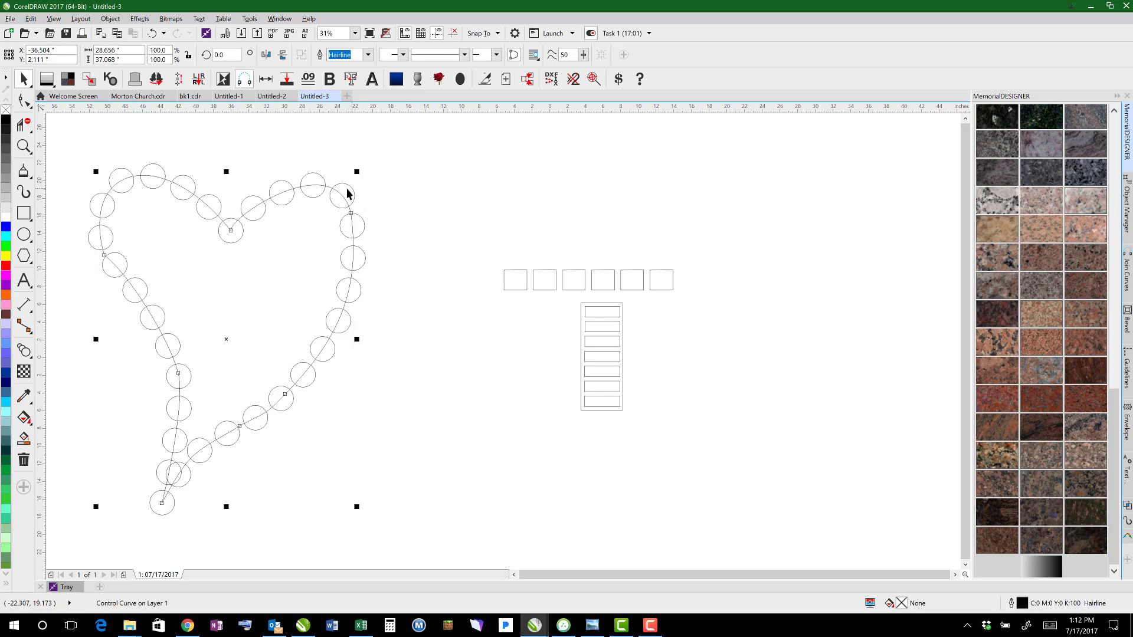
click(329, 184)
click(329, 188)
right_click(6, 110)
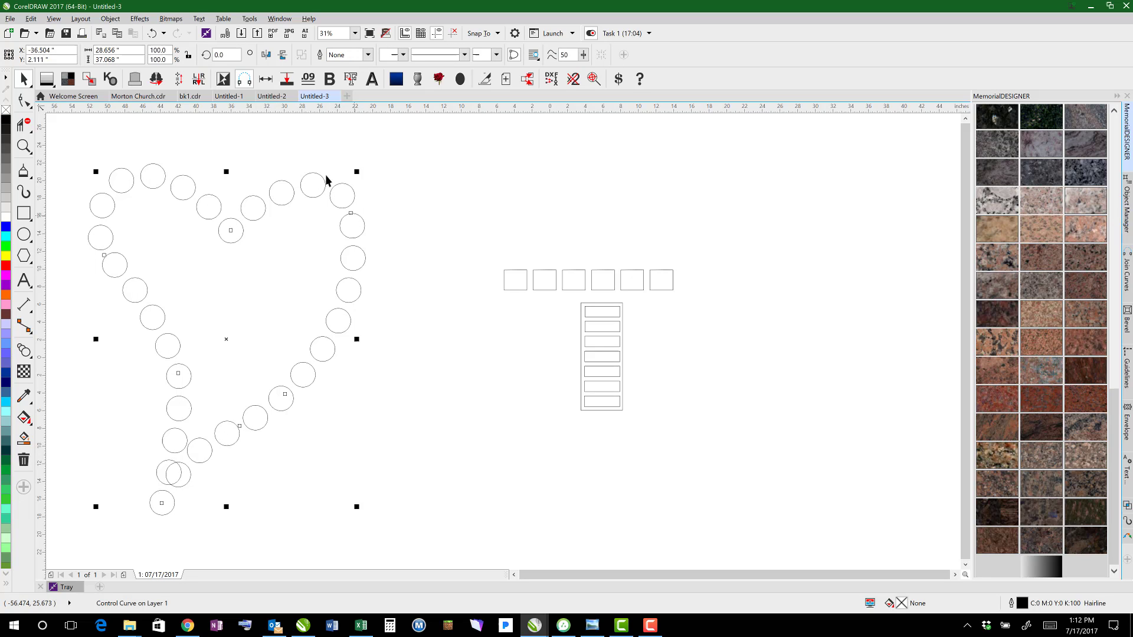
key(Escape)
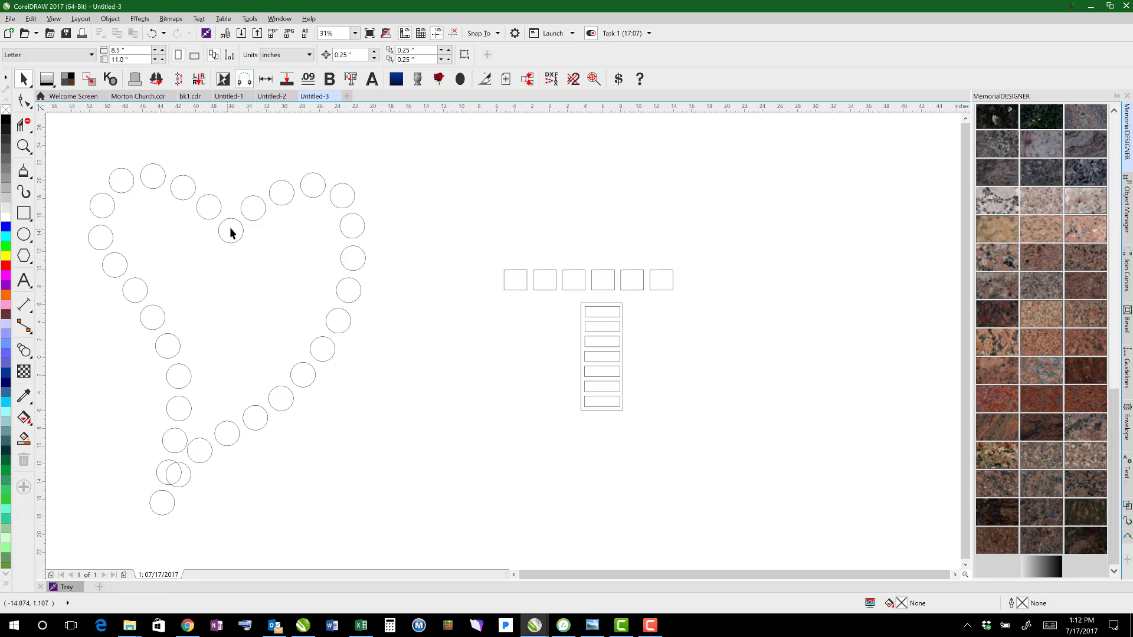
- Edit the heart path's nodes, pulling the bottom tip lower and moving the lower-left node outward
key(F10)
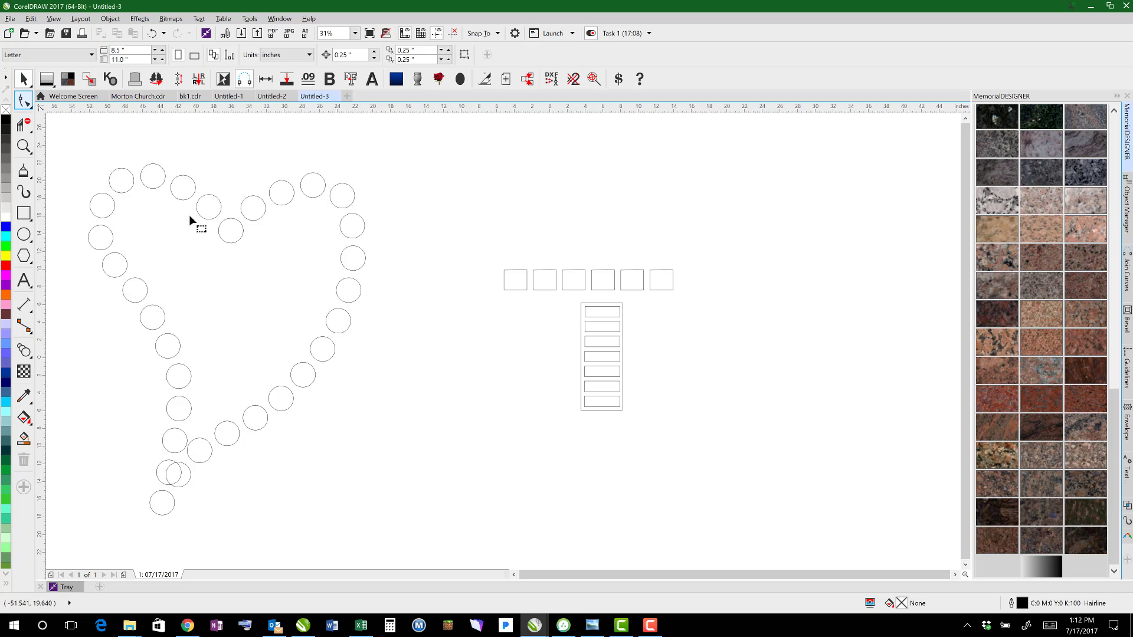
click(170, 178)
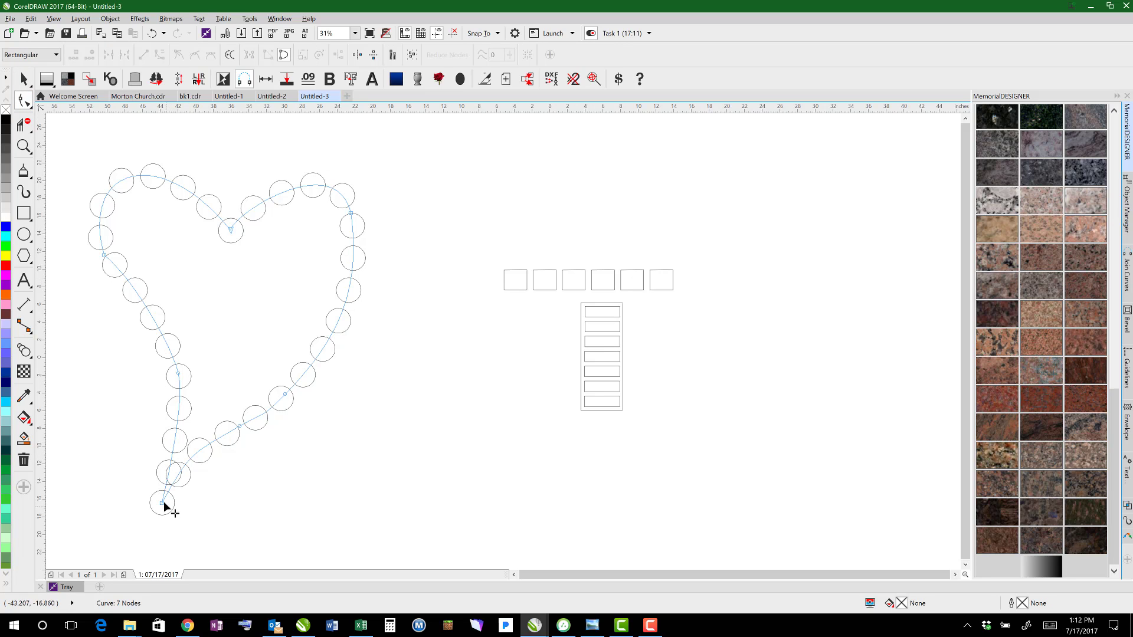
drag(164, 504, 162, 529)
click(170, 374)
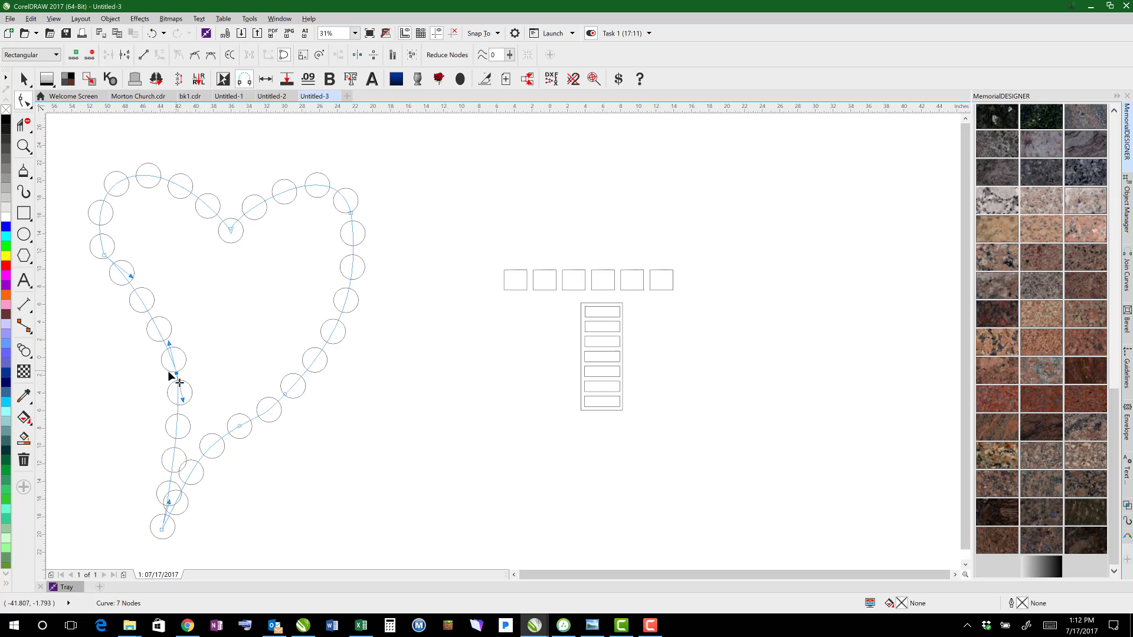
drag(169, 373, 151, 370)
drag(170, 502, 180, 498)
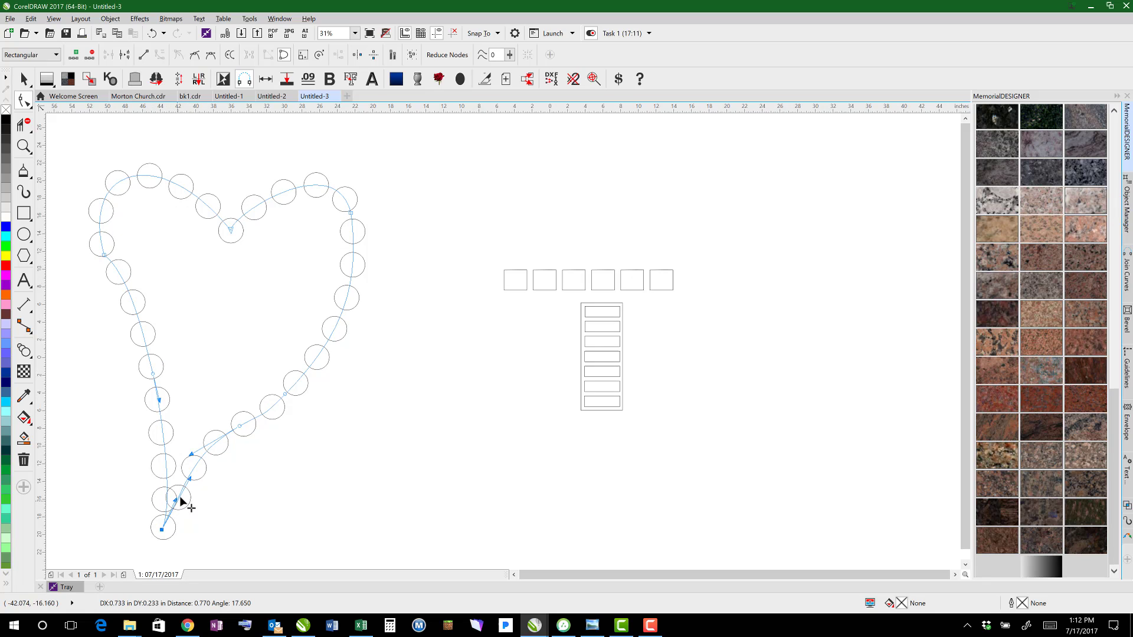
- Smooth the heart path's lower-right side by adjusting its handles and removing two nodes, leaving nothing selected
drag(239, 426, 253, 442)
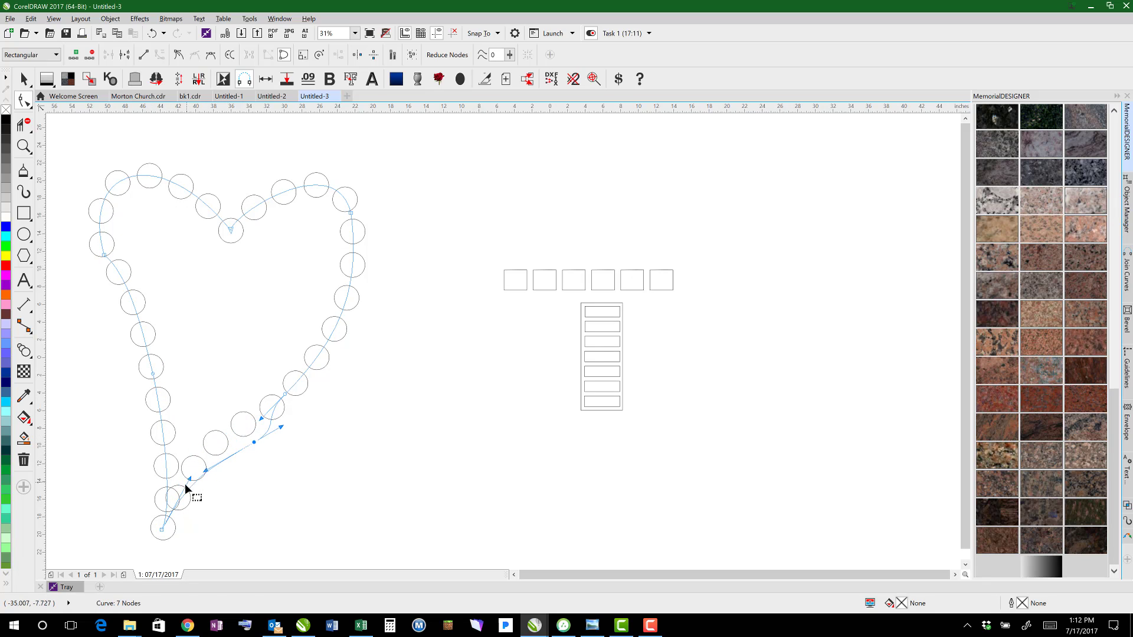
drag(190, 477, 207, 514)
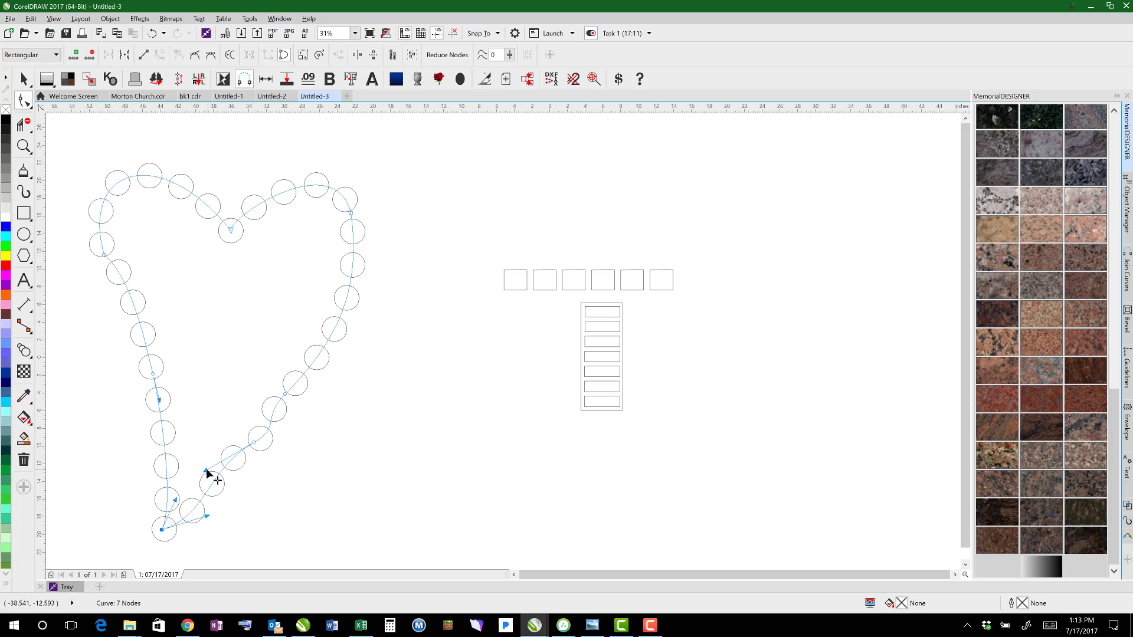
drag(205, 470, 238, 493)
double_click(254, 442)
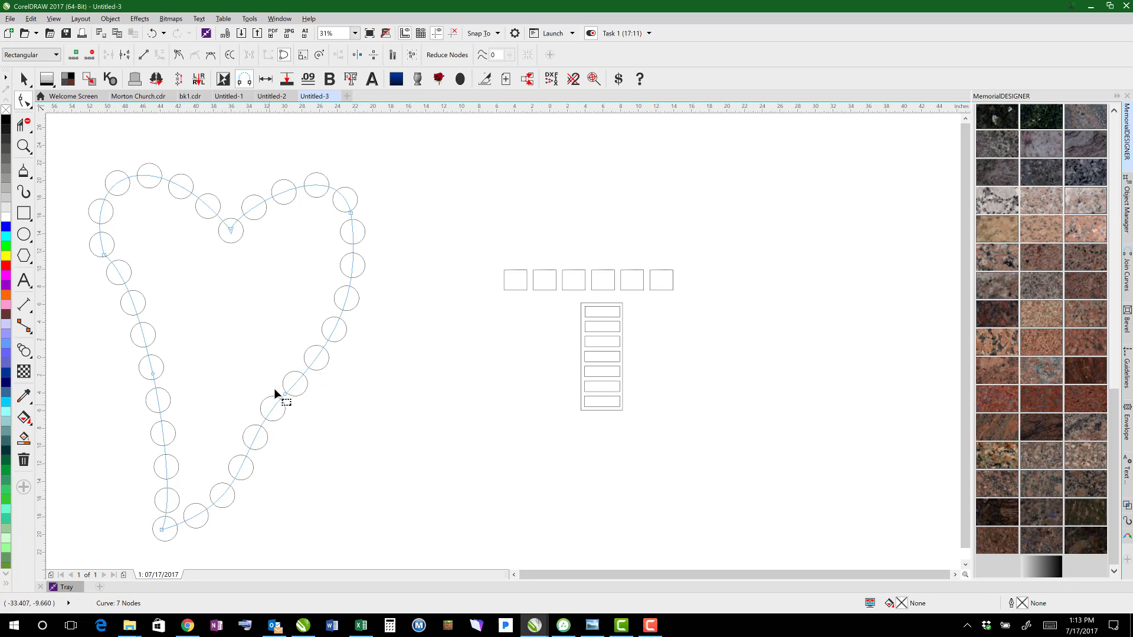
double_click(285, 395)
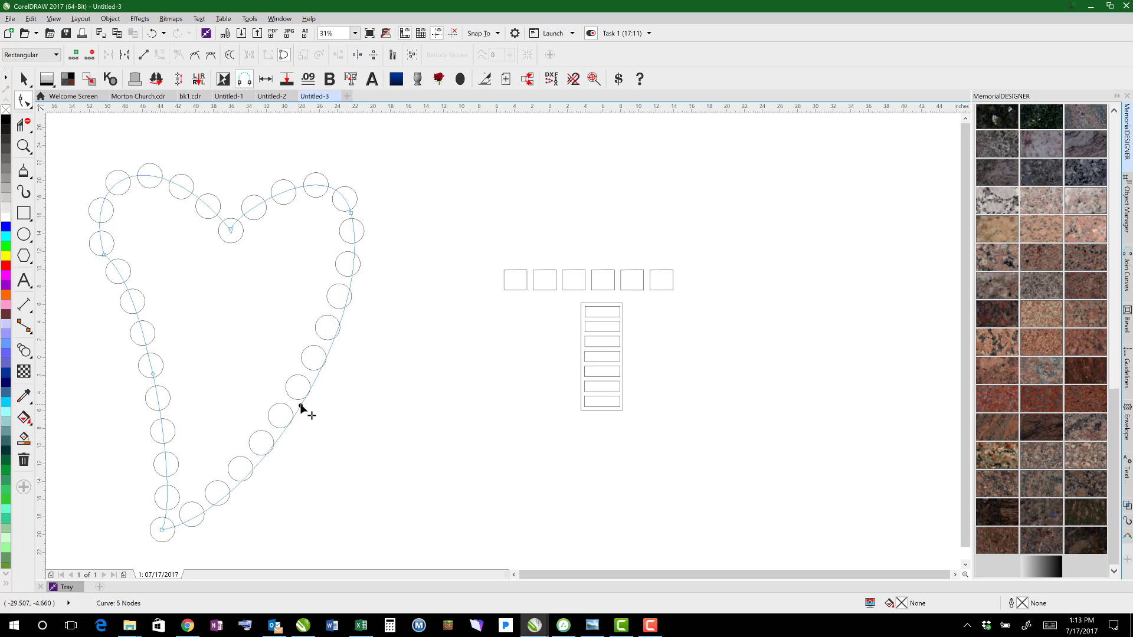
click(302, 406)
key(space)
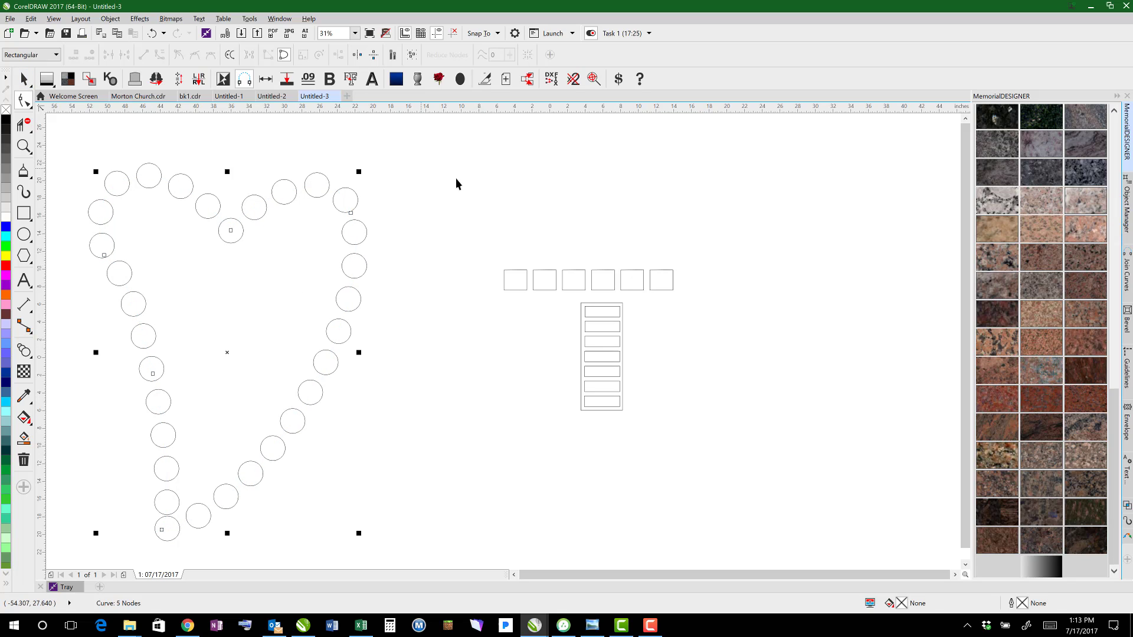
click(456, 178)
click(24, 234)
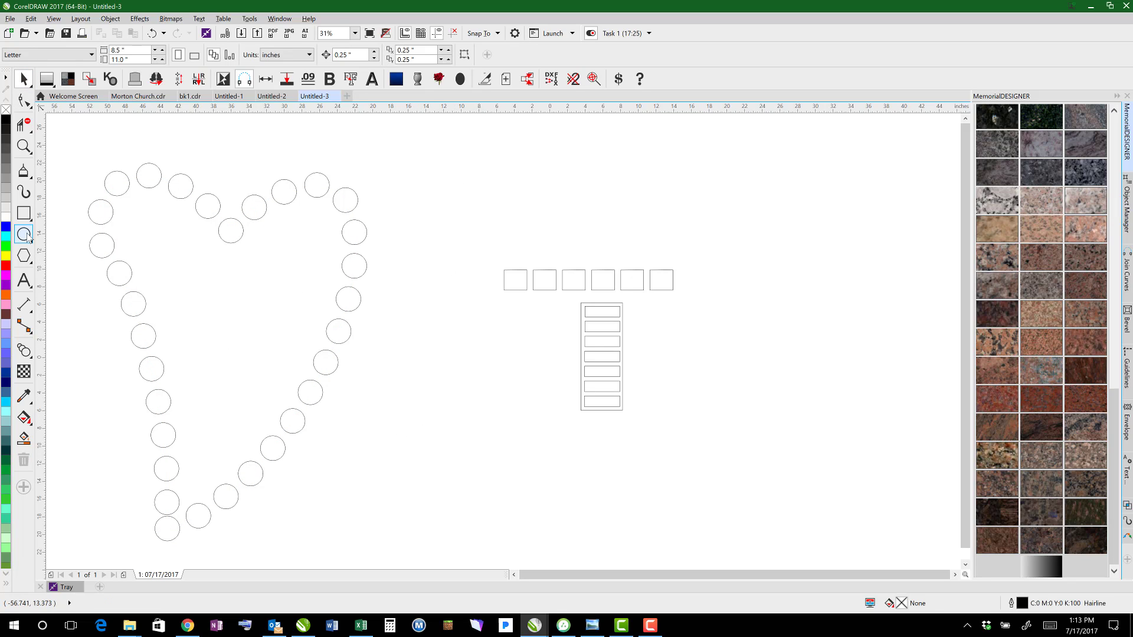
drag(658, 166, 679, 192)
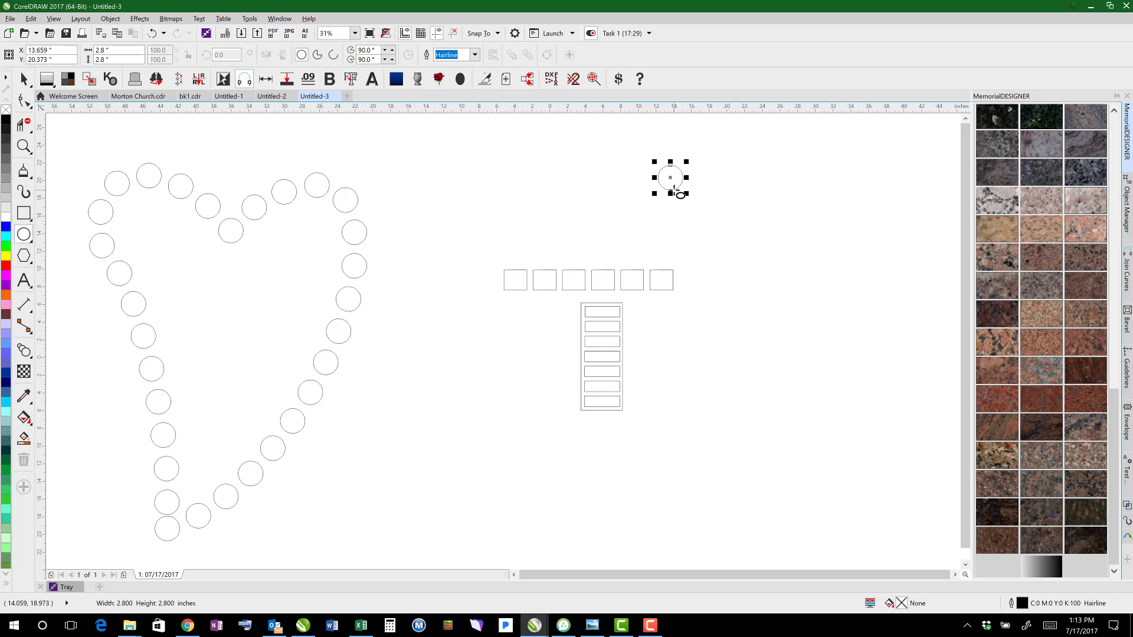
click(24, 79)
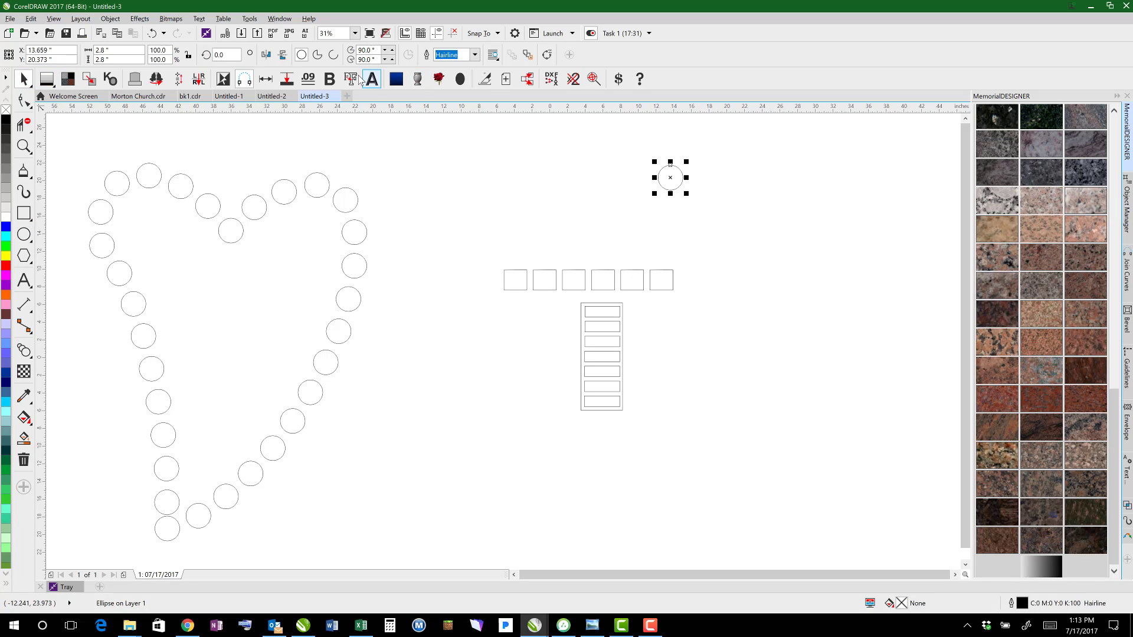
drag(617, 147, 761, 231)
click(674, 180)
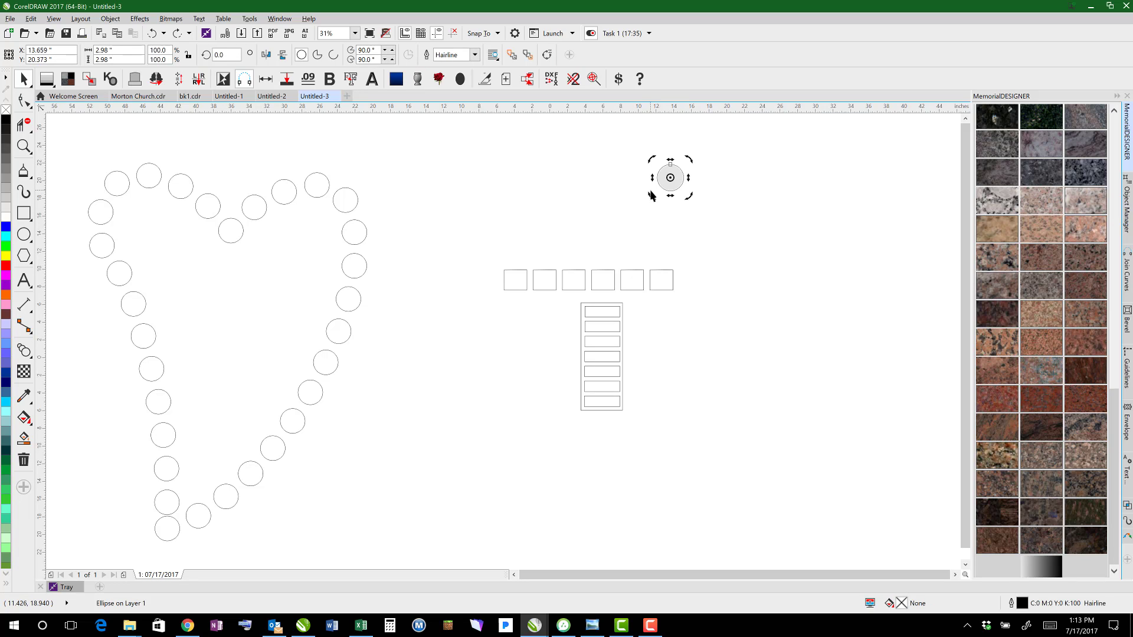
click(652, 209)
drag(647, 153, 700, 214)
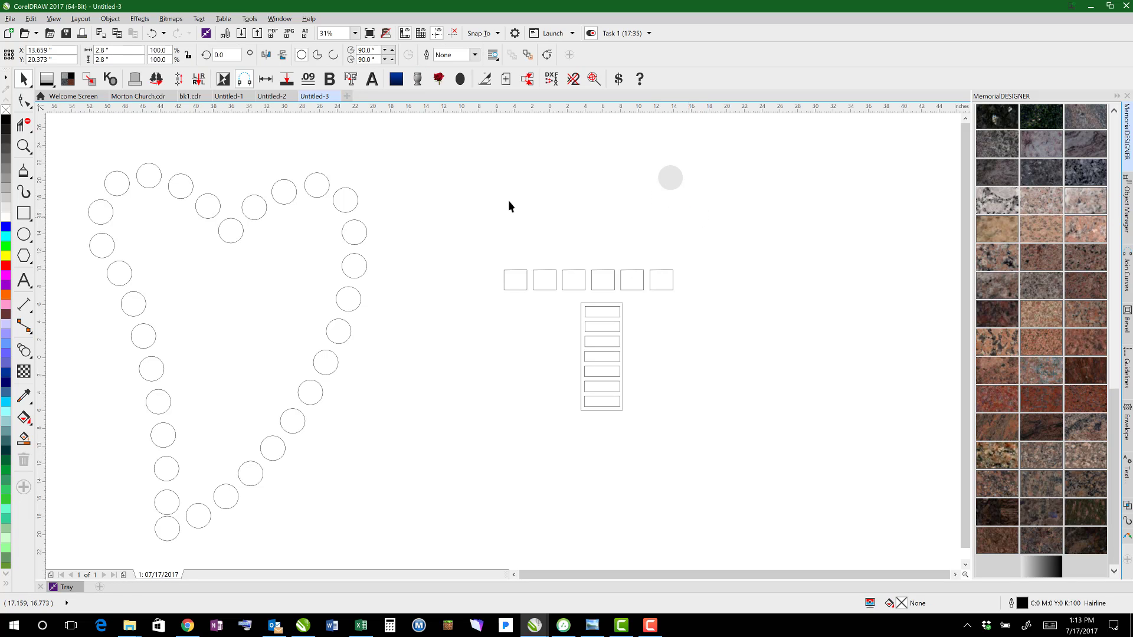
key(Delete)
- Insert a monument with a 36 by 20 inch curved-top tablet on a base, and select the tablet
click(134, 78)
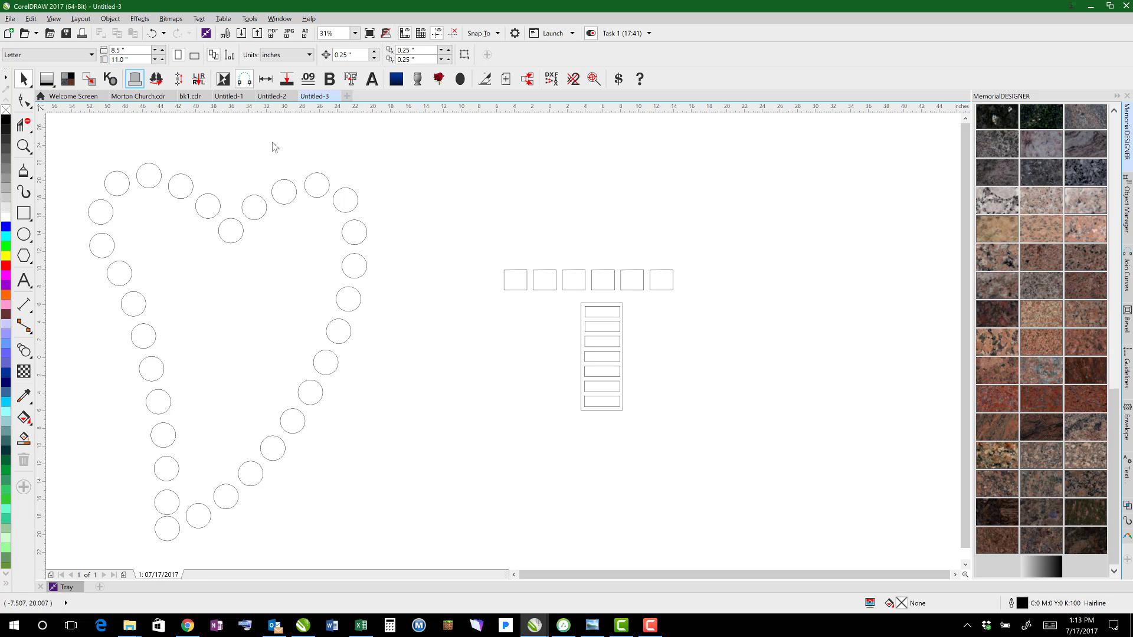
click(622, 366)
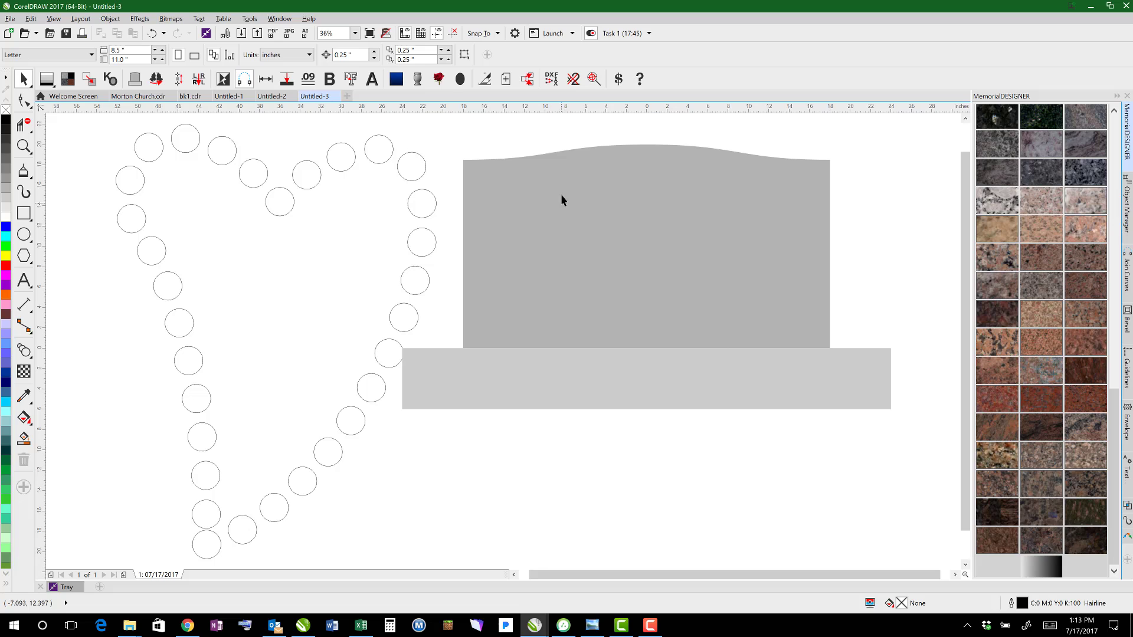
click(492, 179)
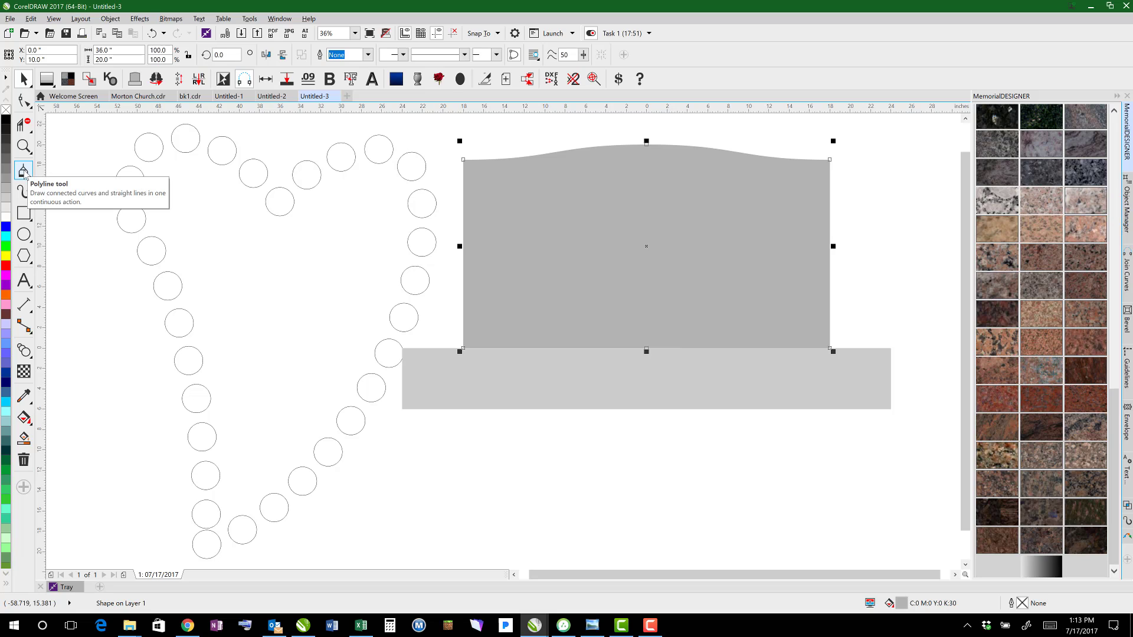
- Draw an open heart outline about 5.4 by 7.1 inches with the Polyline tool in the tablet's upper-left area
click(24, 172)
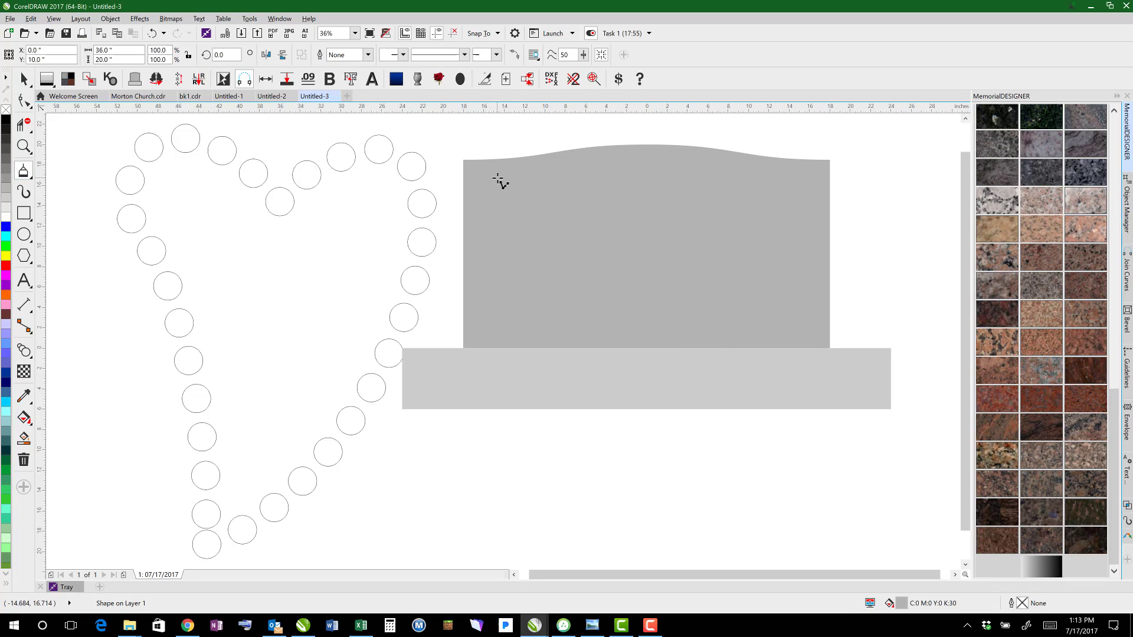
mouse_move(494, 176)
mouse_down()
mouse_move(479, 179)
mouse_move(480, 195)
mouse_move(501, 246)
mouse_move(533, 179)
mouse_move(515, 186)
mouse_up()
scroll(516, 188, up, 2)
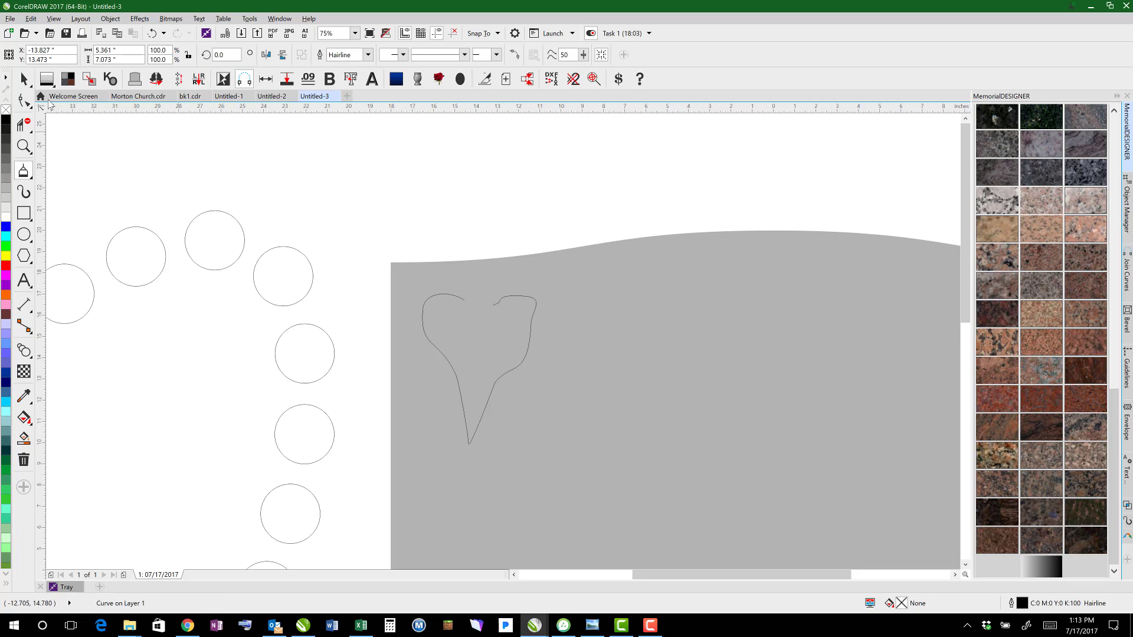
key(F10)
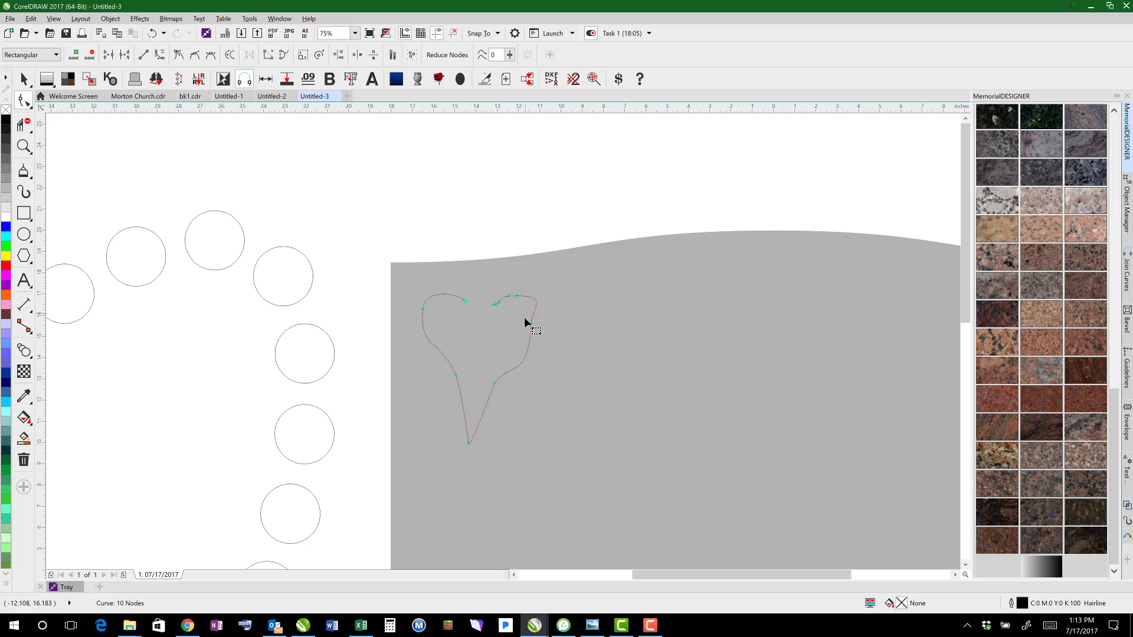
scroll(514, 298, up, 1)
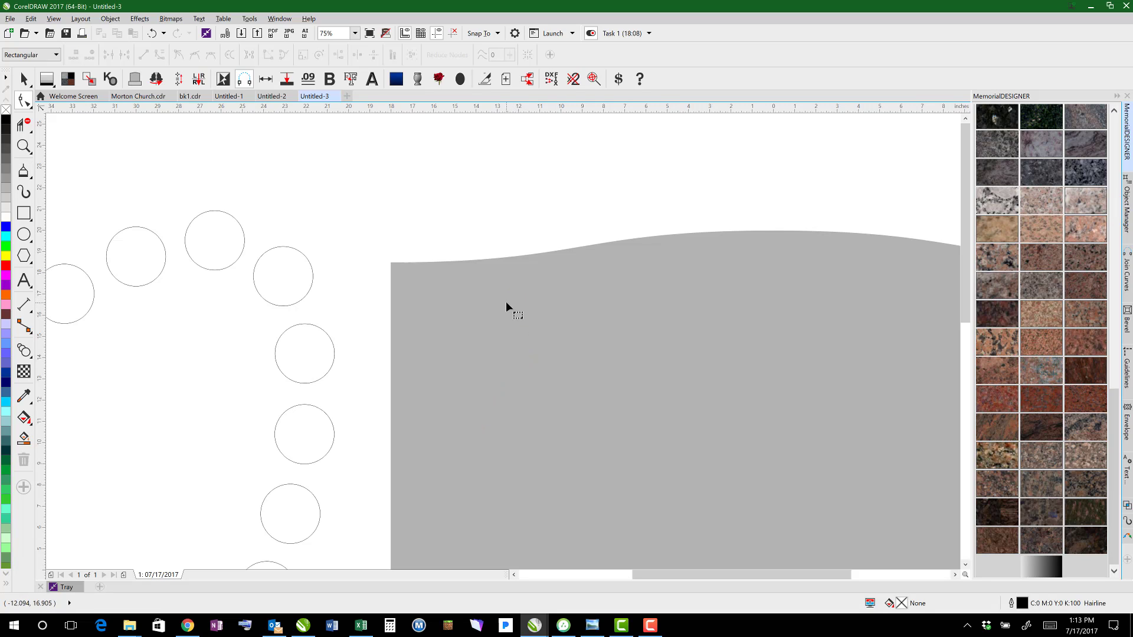
key(ctrl+z)
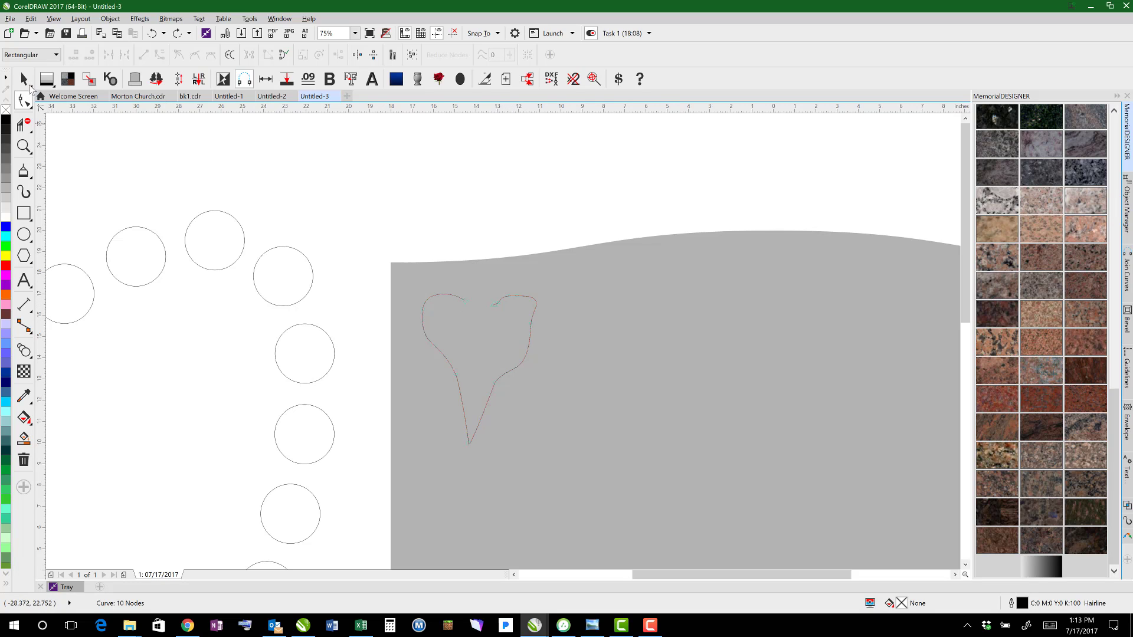
click(24, 78)
- Draw a small circle above the heart outline and set its width and height to 0.25 inches
key(F7)
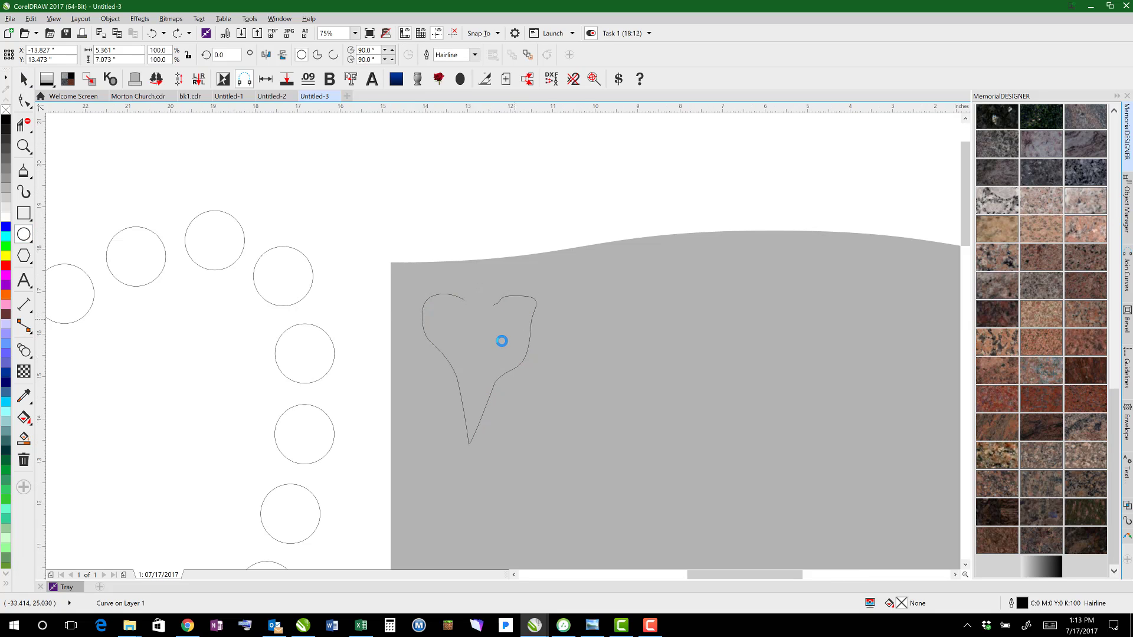
scroll(431, 291, up, 2)
scroll(443, 302, up, 2)
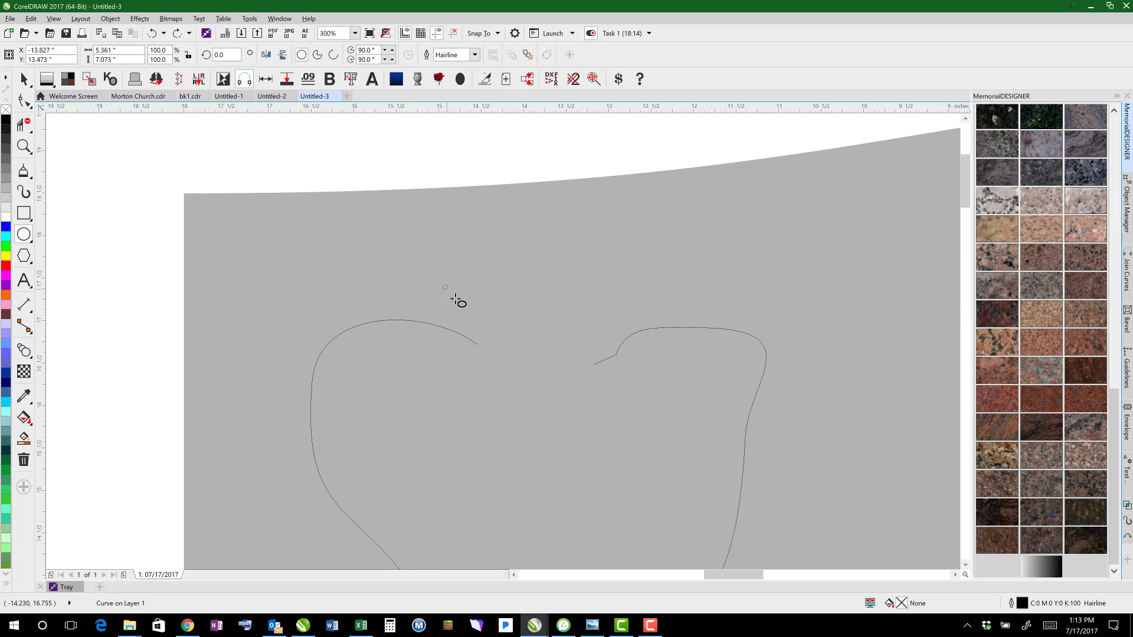
drag(455, 299, 467, 310)
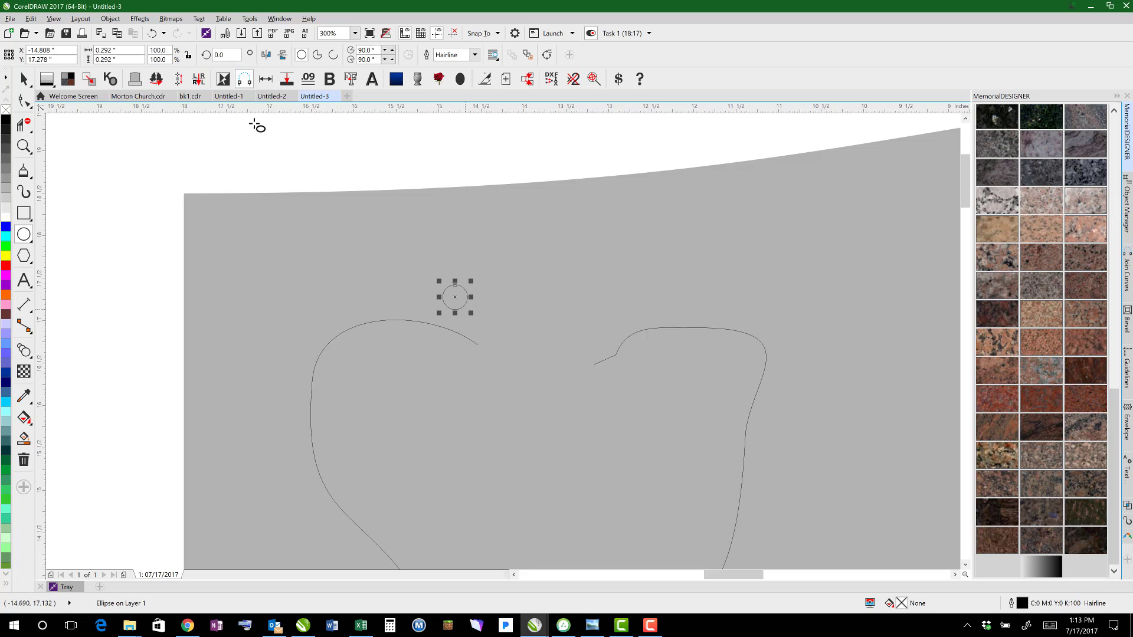
double_click(98, 52)
text(.25)
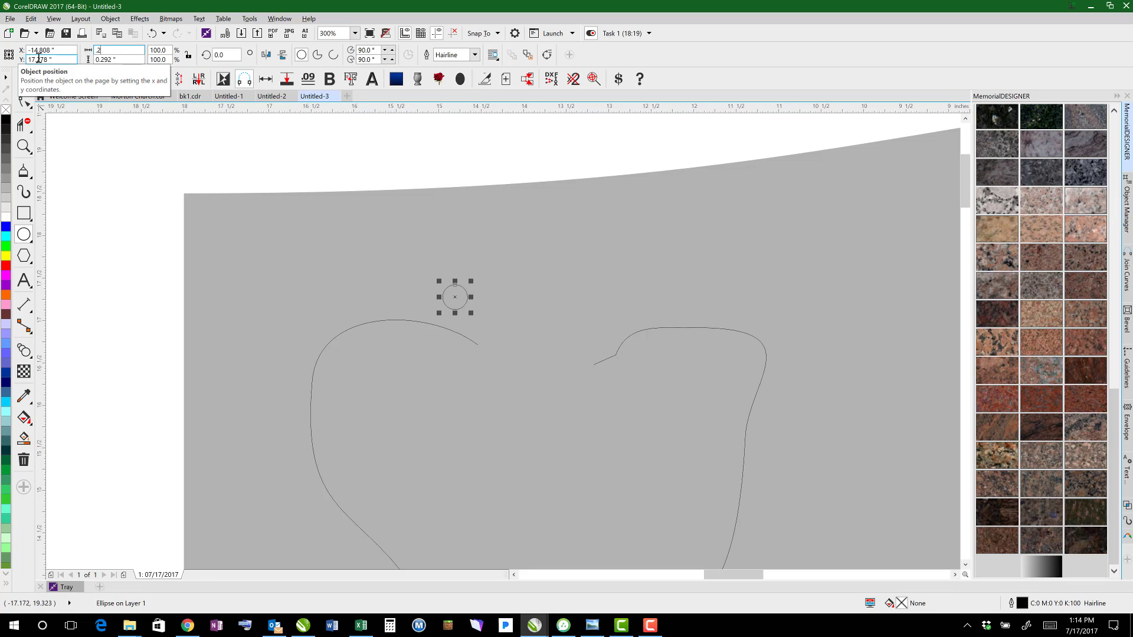
key(Tab)
text(.25)
key(Return)
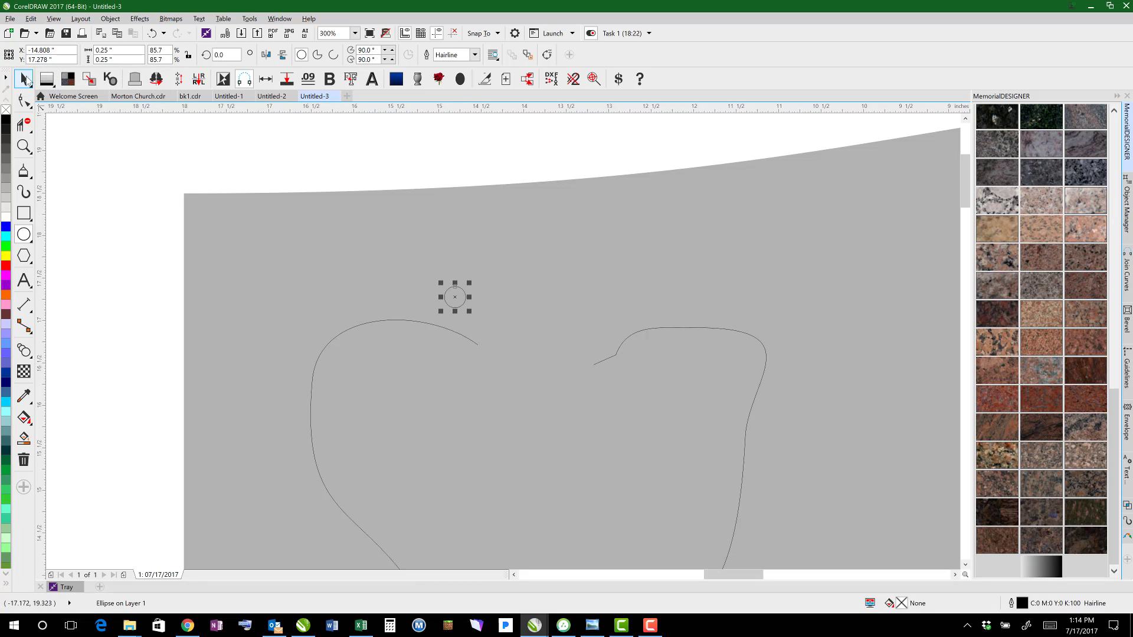
- Give the small circle a light fill with a black ring, place it above the heart's left lobe, and group both objects
click(351, 80)
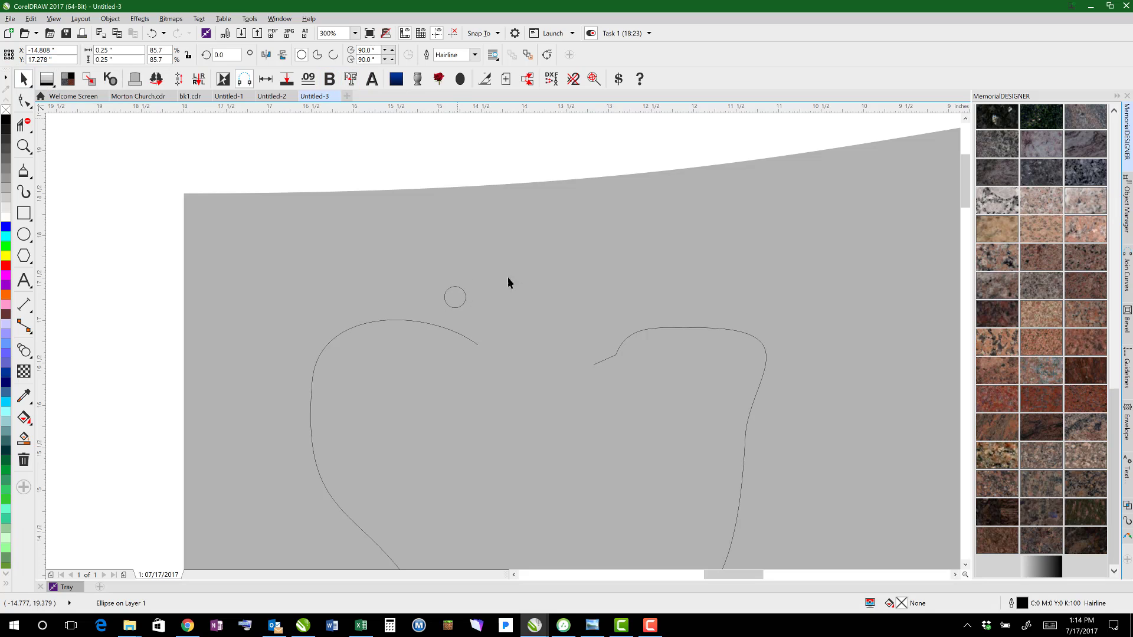
drag(404, 179, 382, 270)
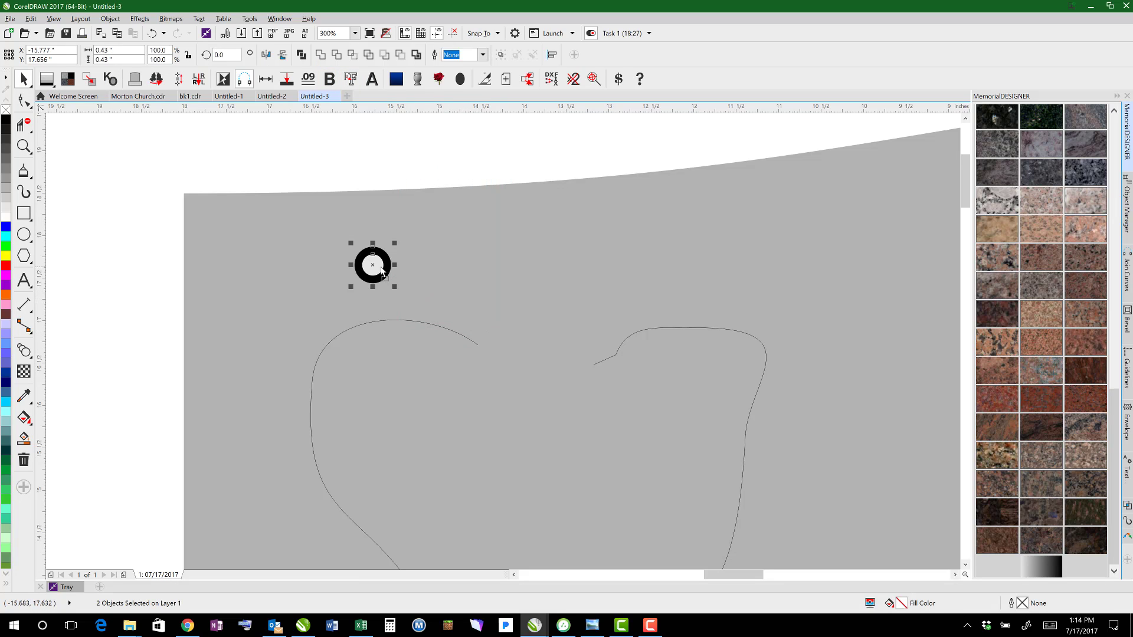
key(ctrl+g)
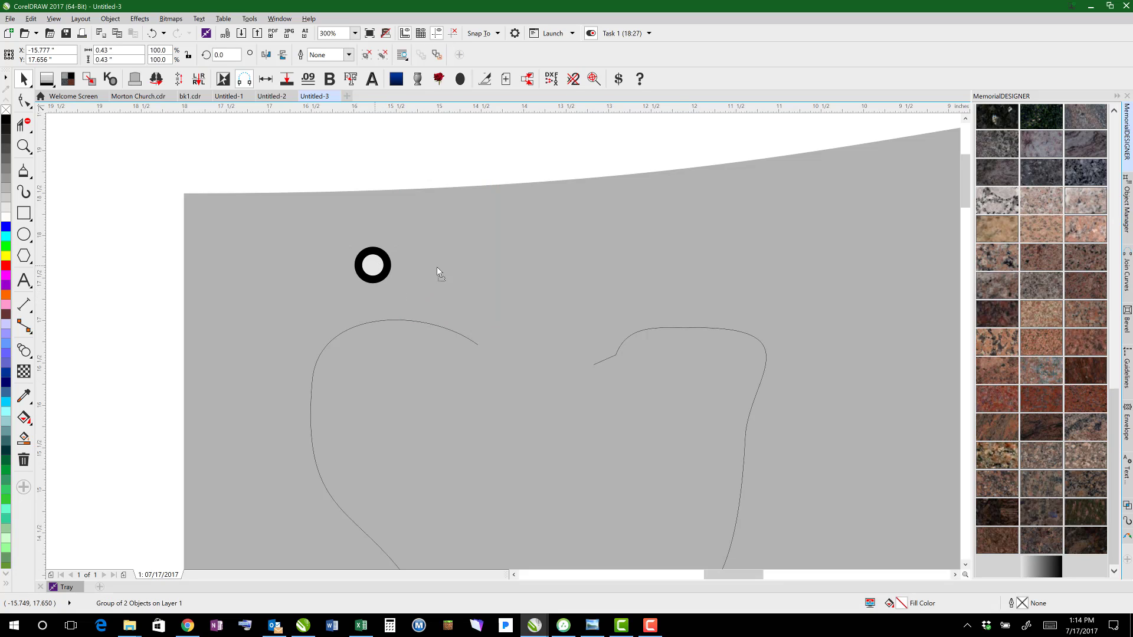
- Place a copy of the ringed circle level with the original, above the heart's right lobe
drag(678, 277, 679, 278)
right_click(678, 277)
click(532, 162)
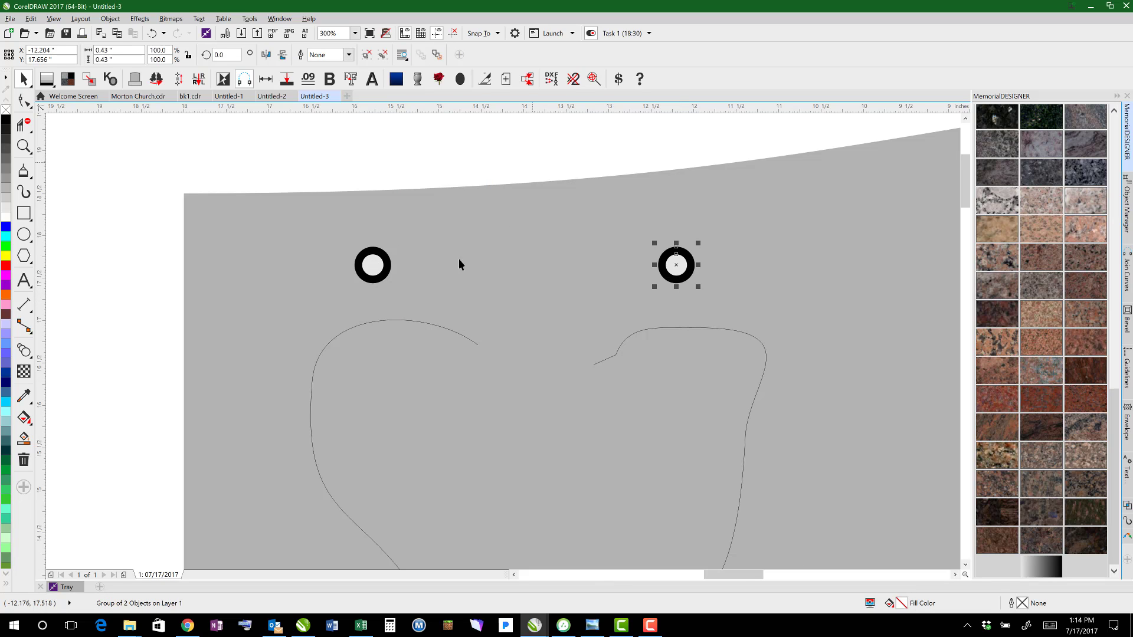
- Blend the two ringed circles with 20 steps and fit the blend to the heart outline as its path
click(24, 350)
drag(371, 264, 677, 264)
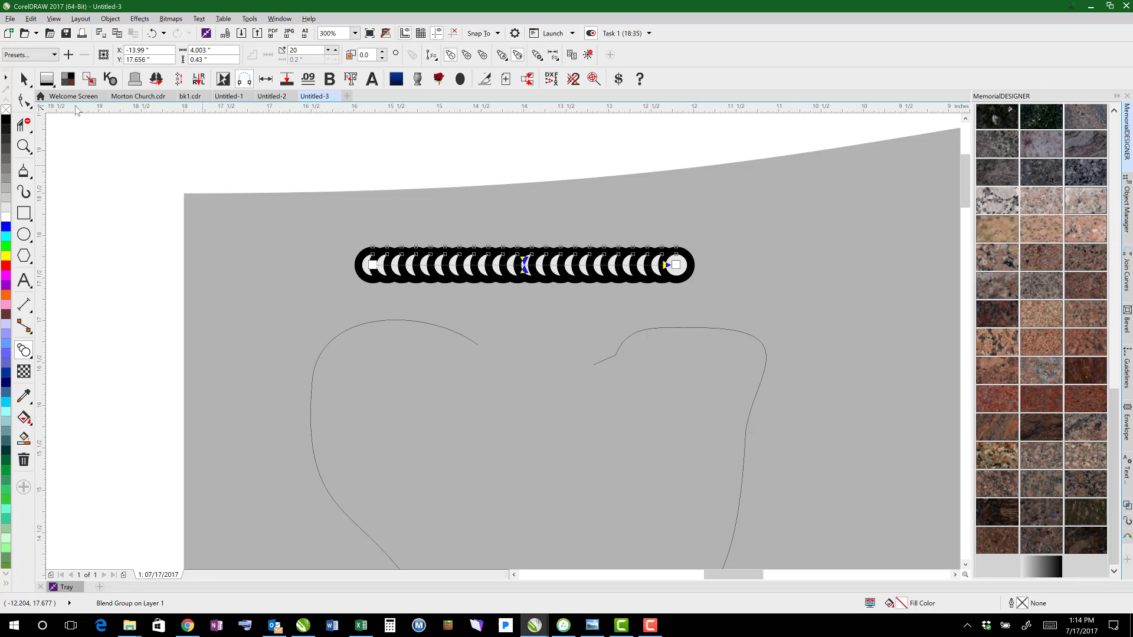
click(23, 79)
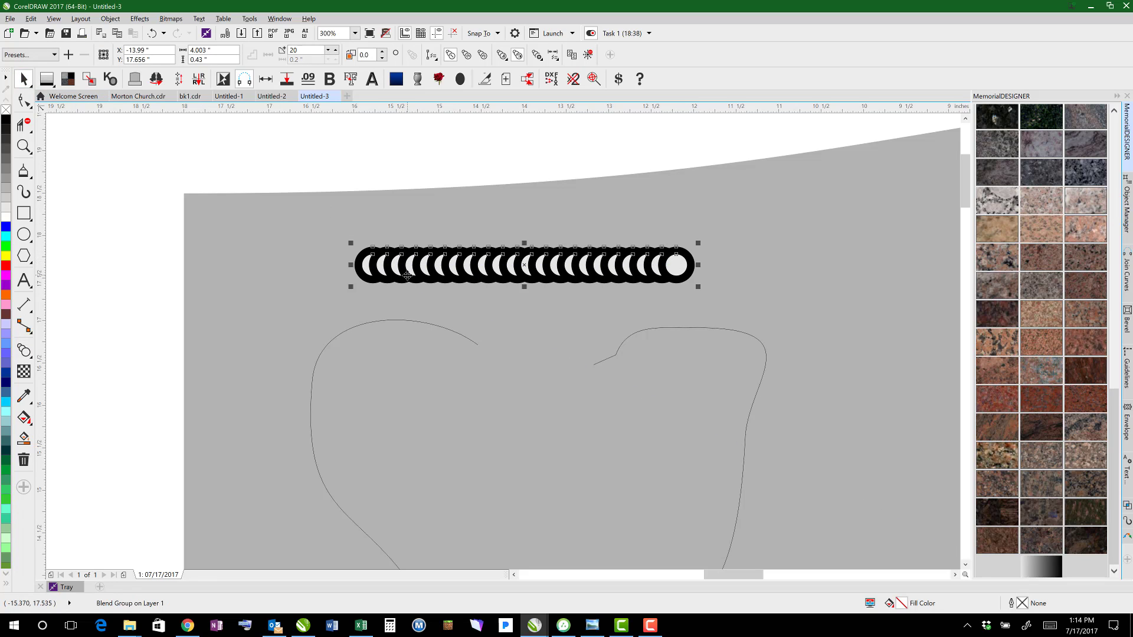
drag(407, 275, 395, 322)
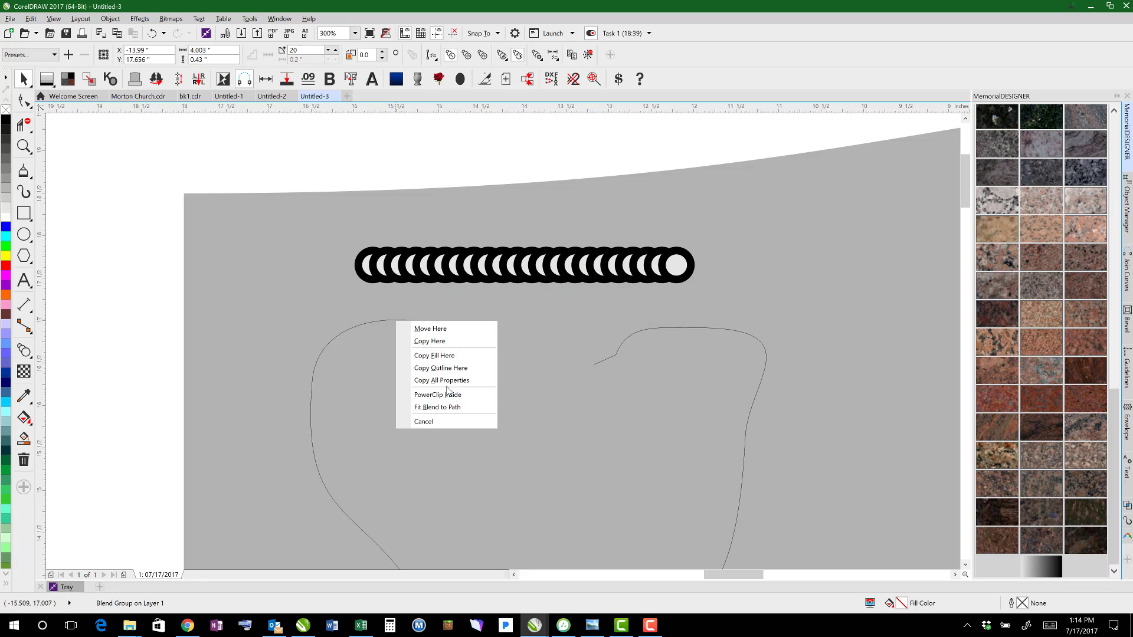
click(448, 407)
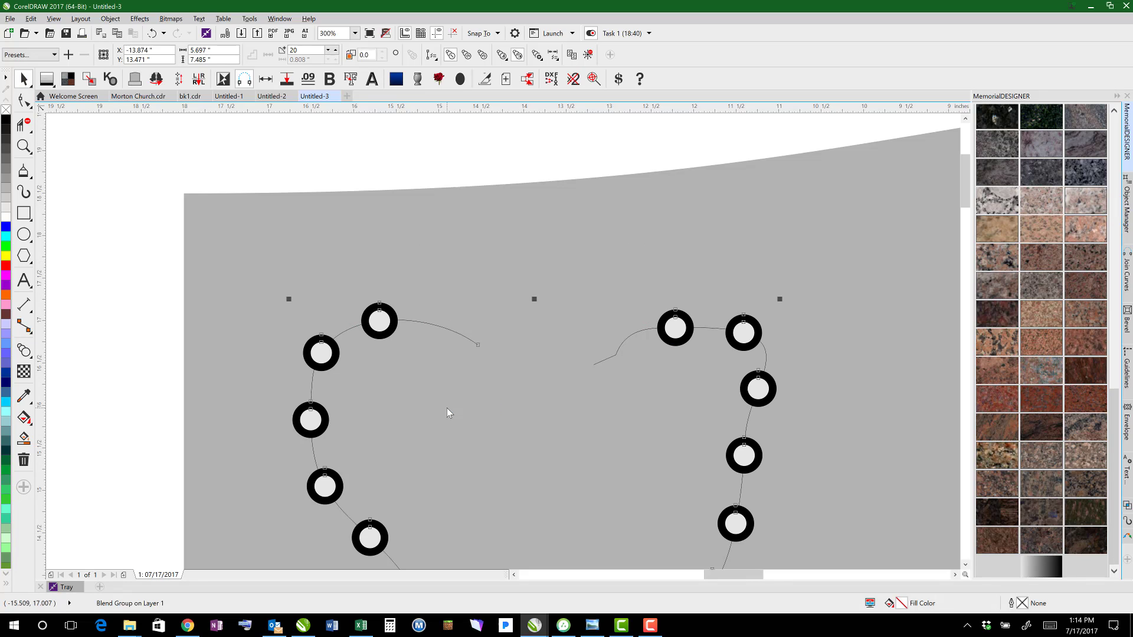
- Try enlarging the heart blend's right end circle to about 208%, and undo the resize
click(603, 419)
scroll(603, 419, down, 1)
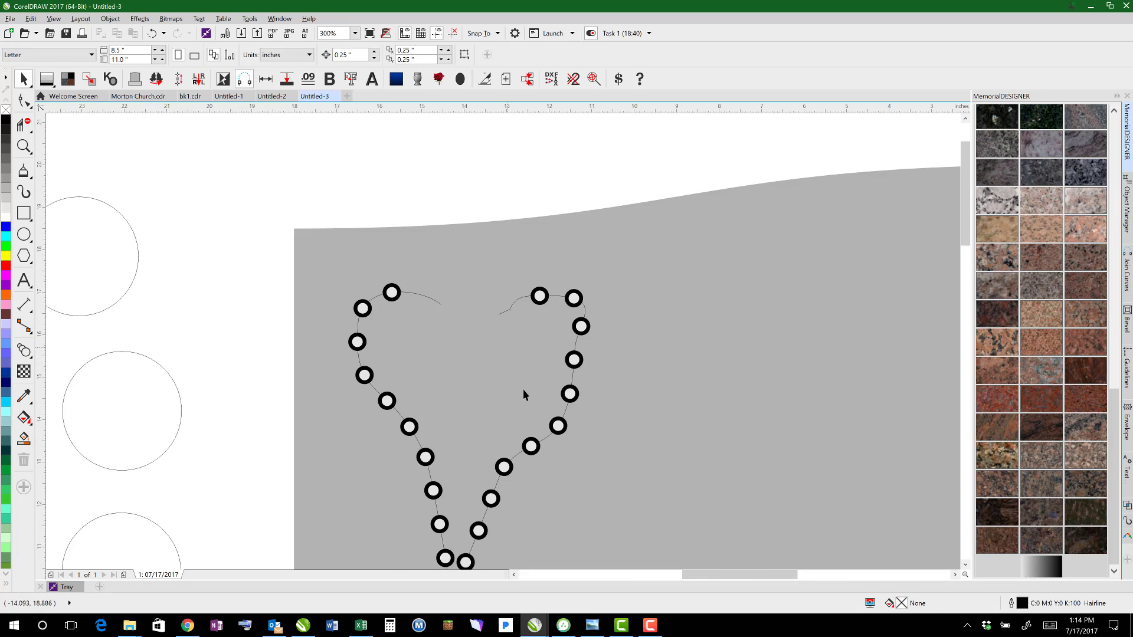
click(393, 298)
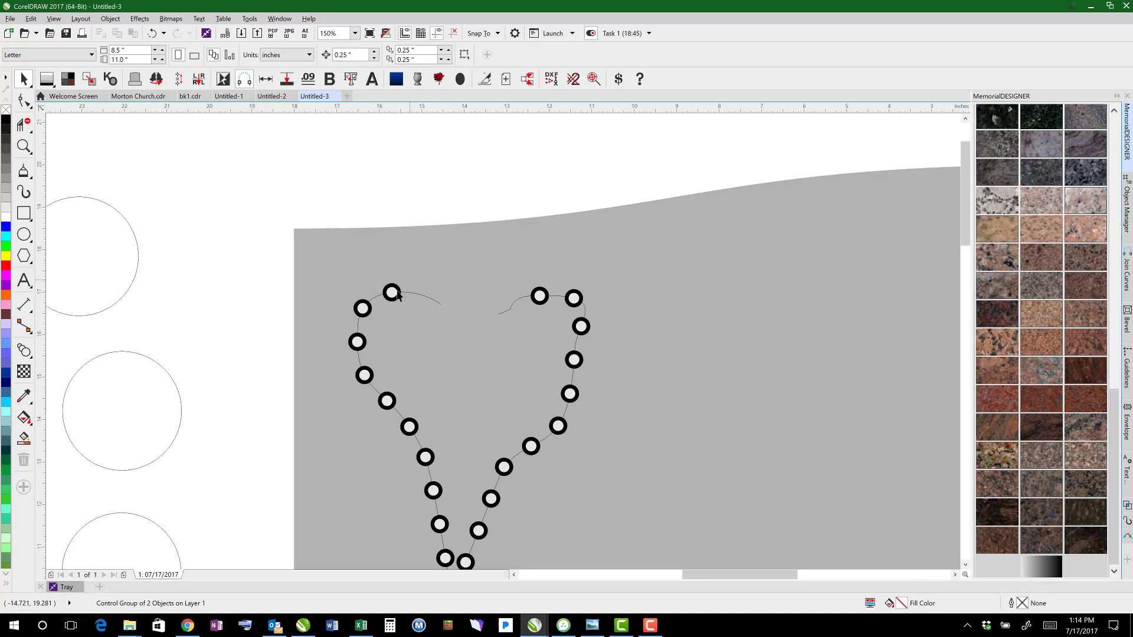
click(391, 300)
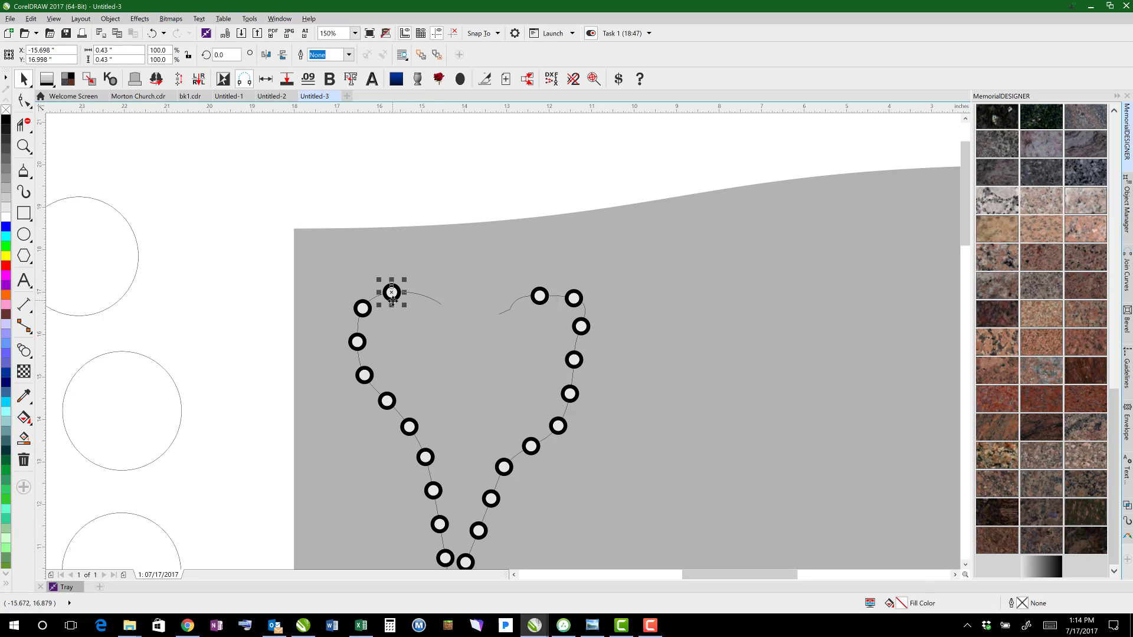
click(369, 311)
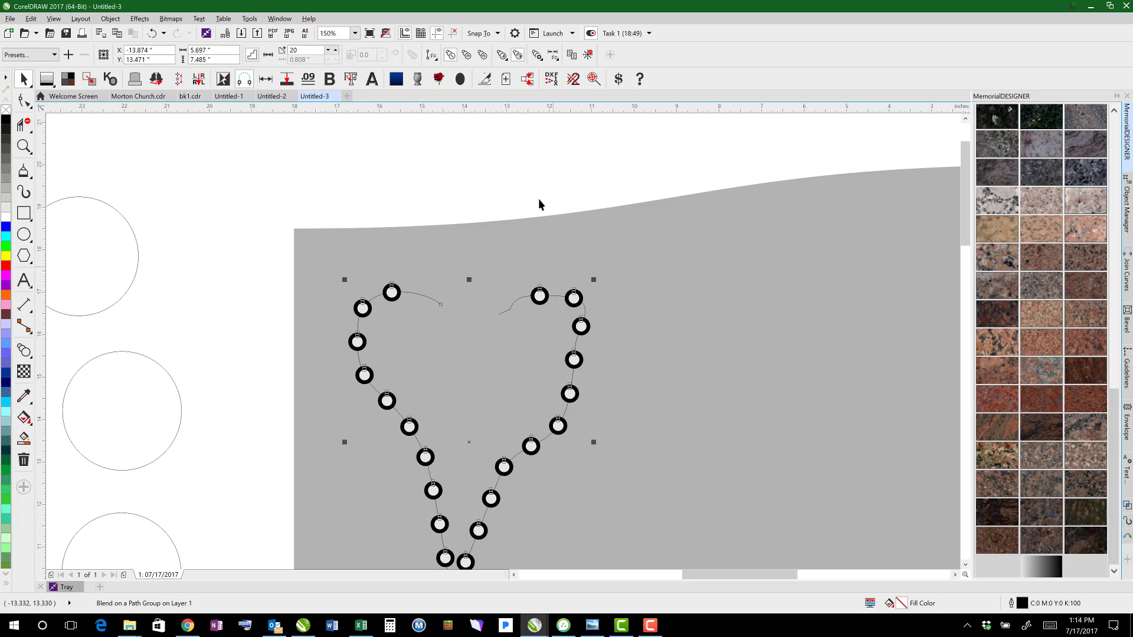
click(540, 292)
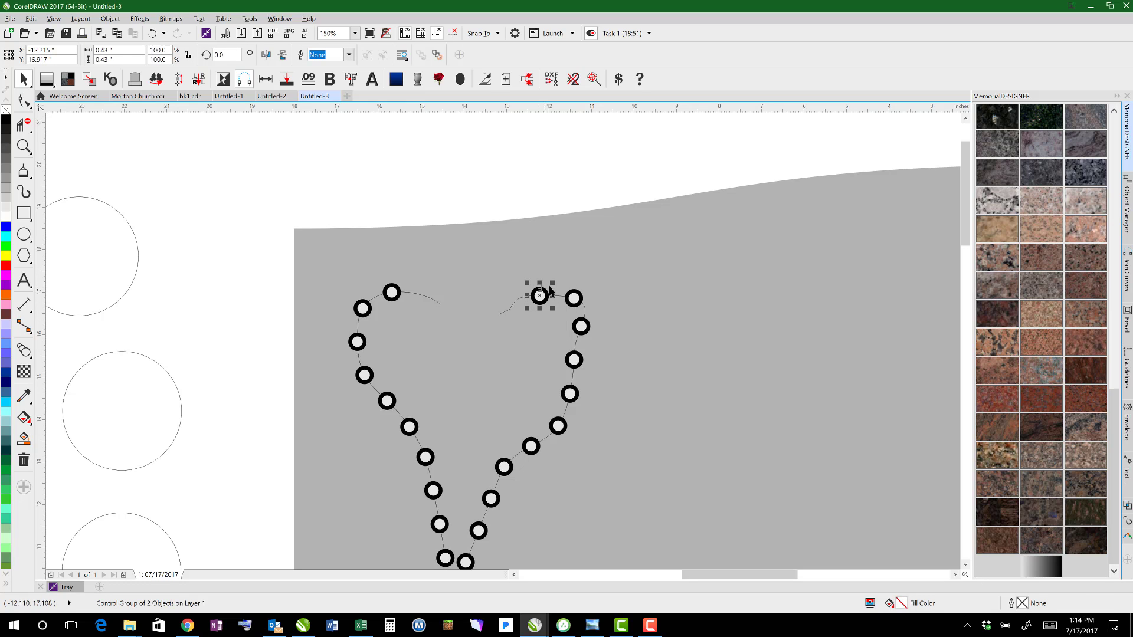
mouse_move(551, 285)
mouse_down()
mouse_move(572, 253)
mouse_move(560, 276)
mouse_up()
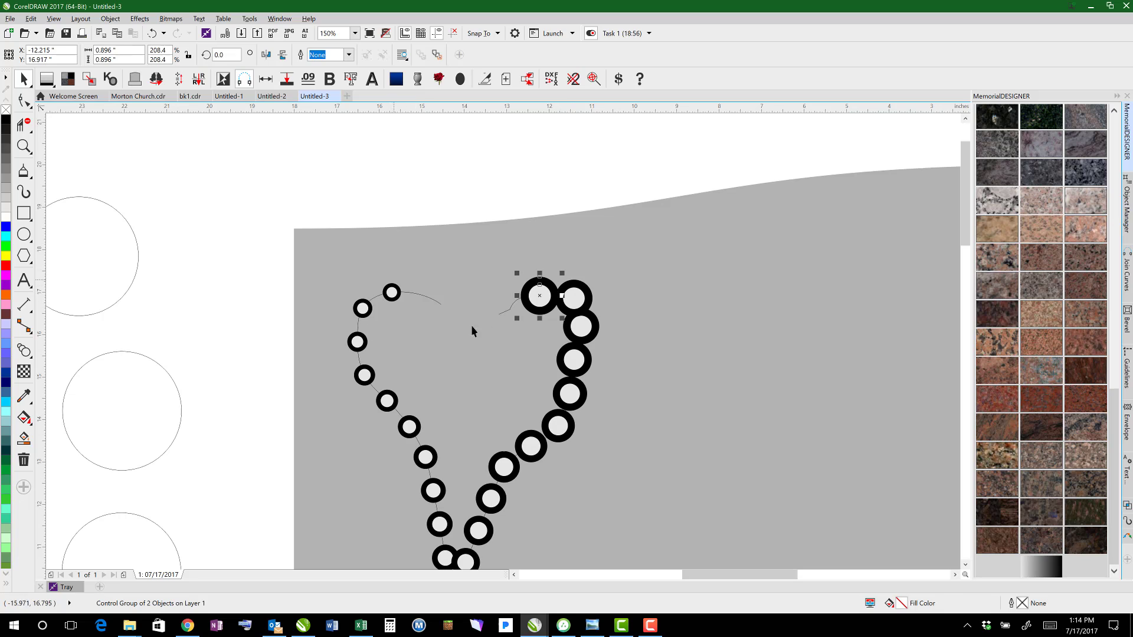
key(ctrl+z)
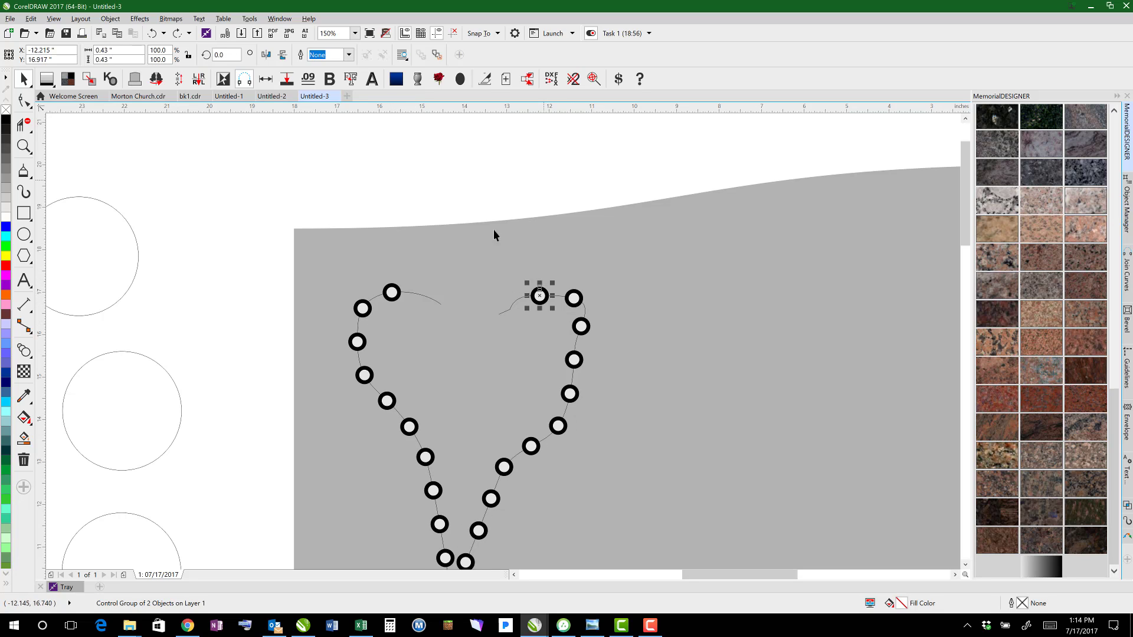
- Try enlarging the heart blend's left end circle to about 206%, and undo the resize
click(392, 292)
drag(449, 264, 450, 261)
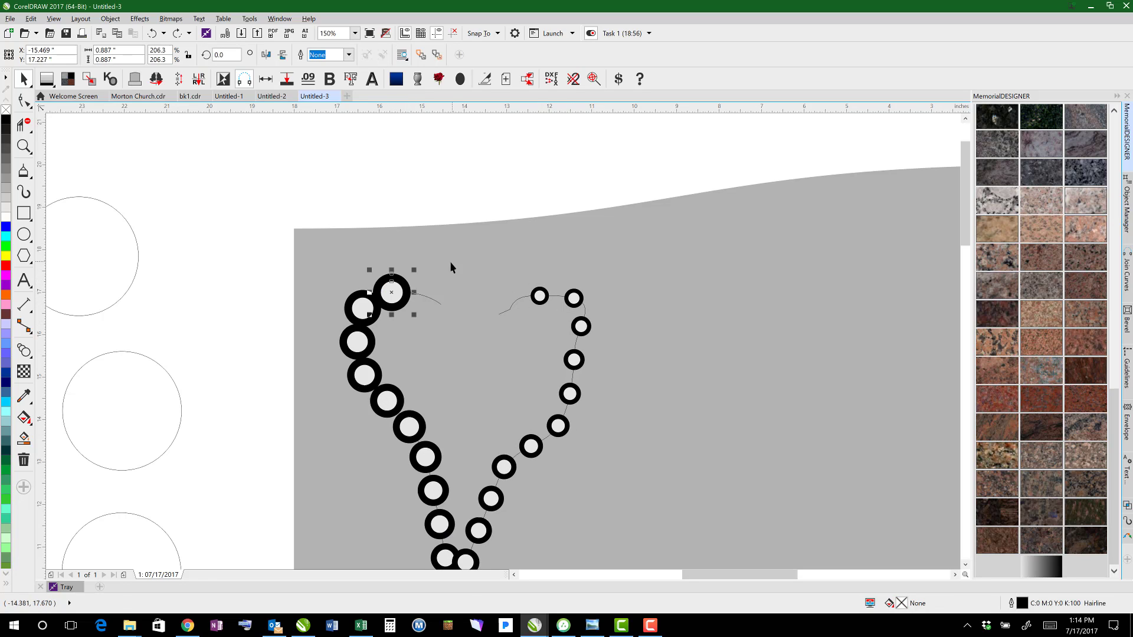
key(ctrl+z)
click(451, 260)
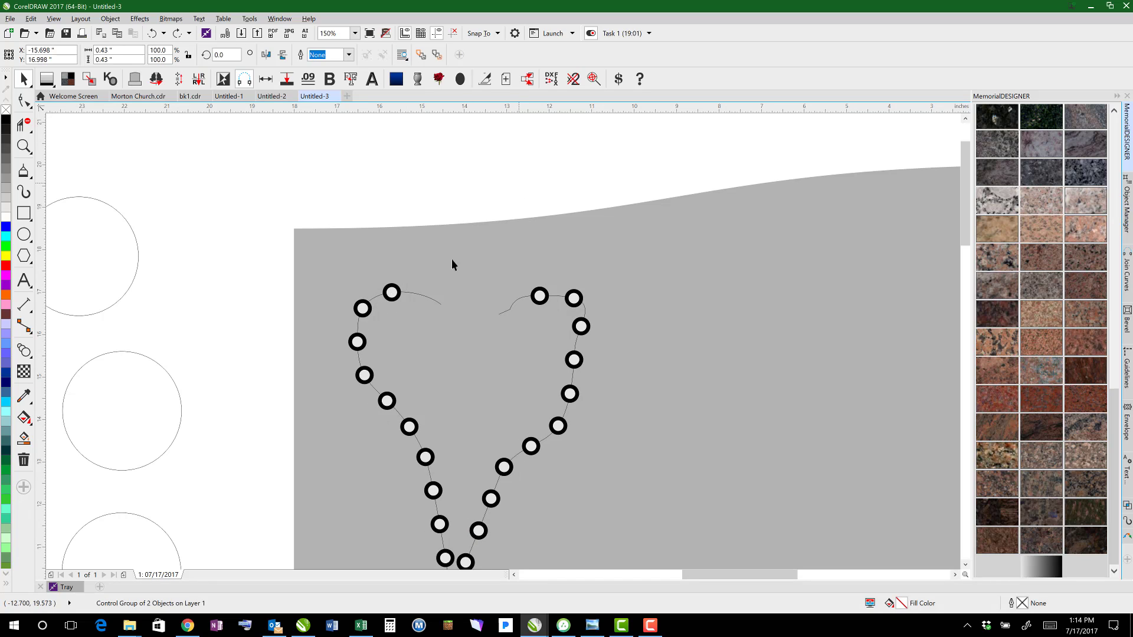
- Examine the heart blend's acceleration settings and its additional options, including Blend along full path and Rotate all objects
click(396, 299)
click(368, 306)
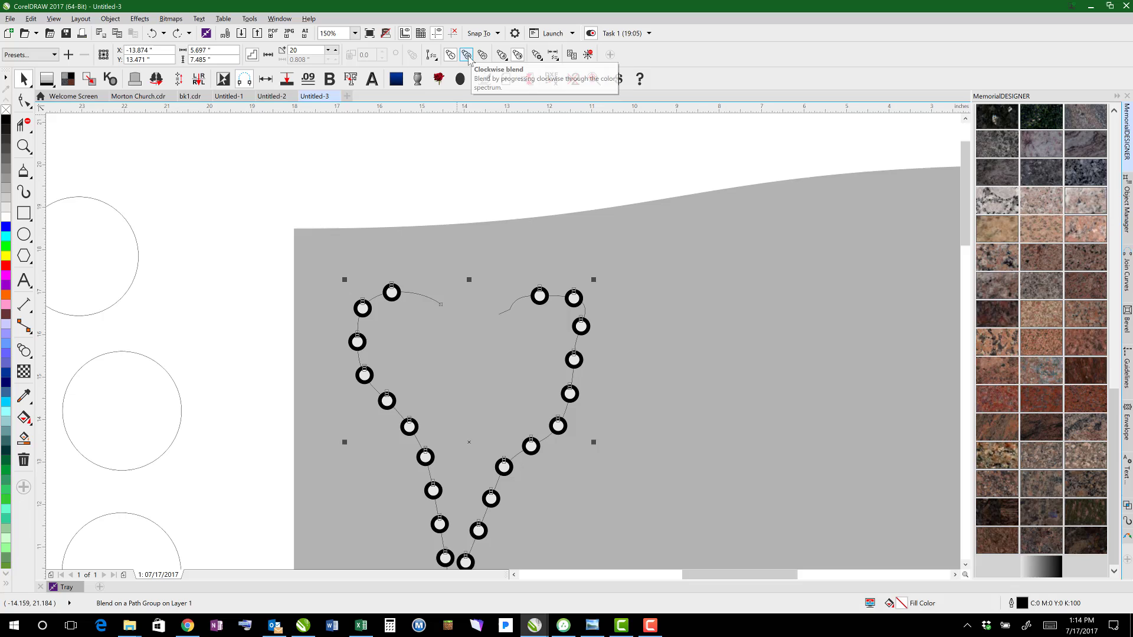
click(502, 56)
click(513, 57)
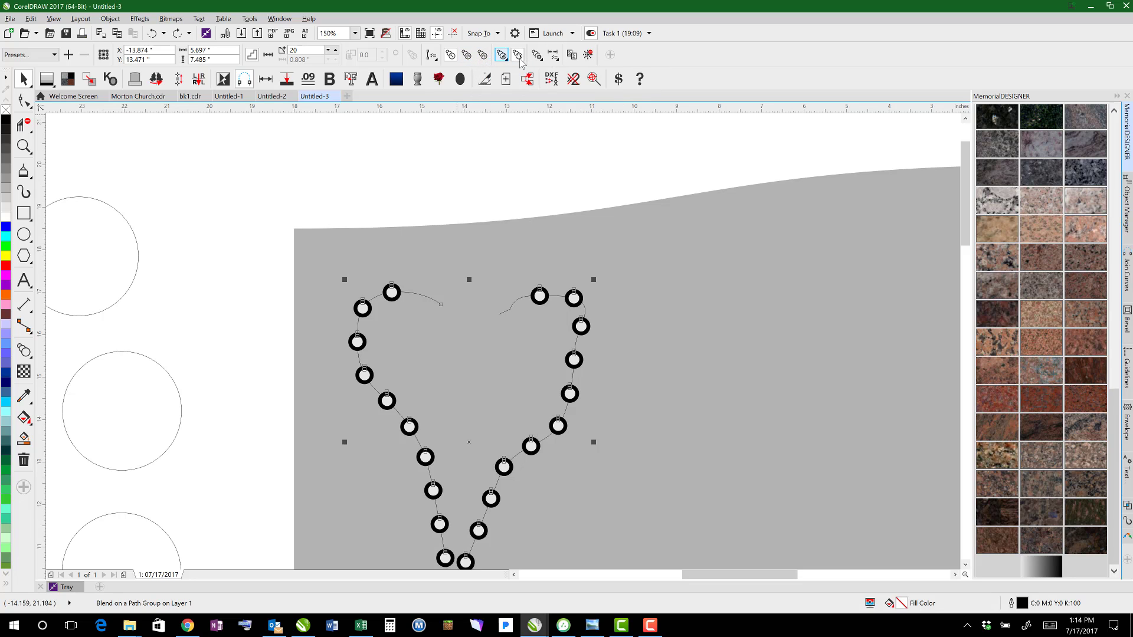
click(537, 55)
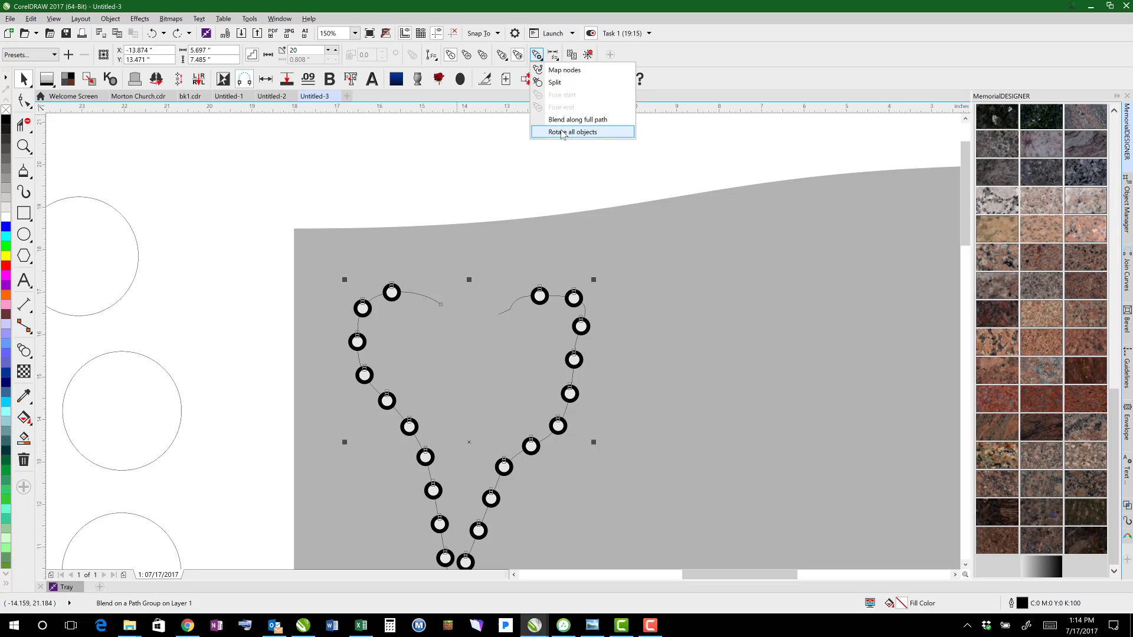
click(526, 178)
- Draw a leaf-shaped outline about 1.8 by 0.96 inches in the empty area above the monument
scroll(562, 200, down, 1)
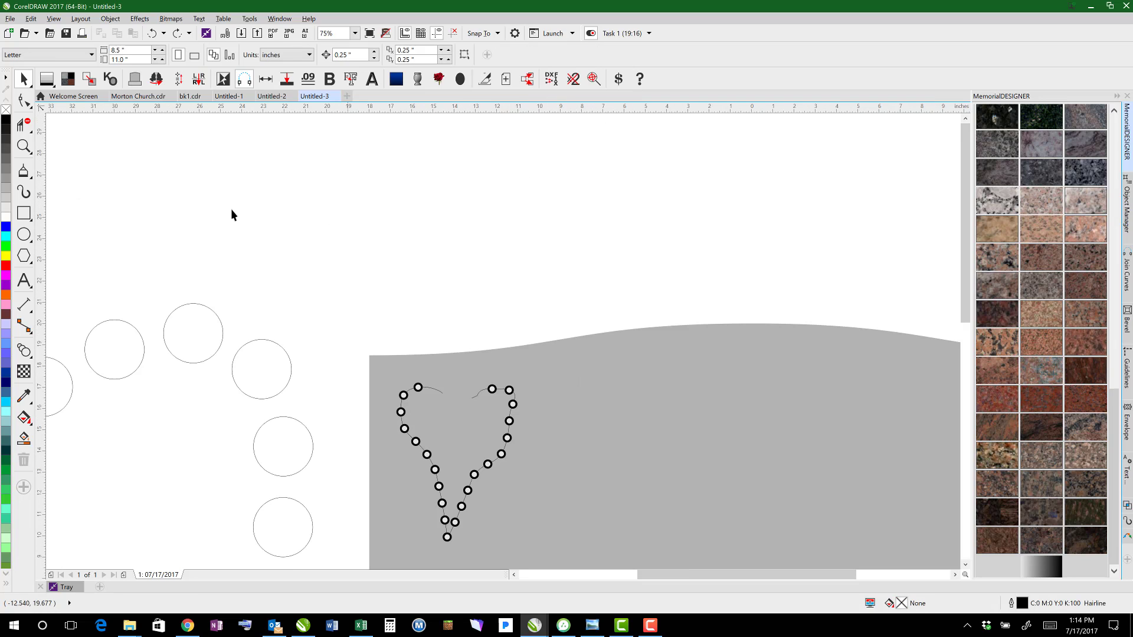
click(24, 171)
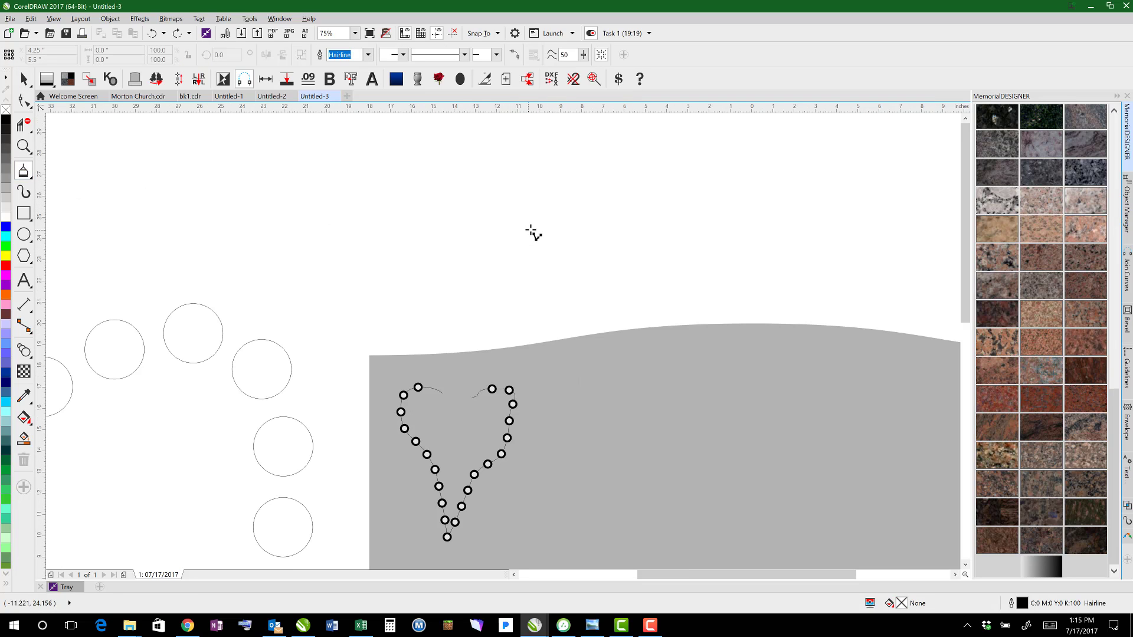
mouse_move(533, 229)
mouse_down()
mouse_move(512, 242)
mouse_move(531, 243)
mouse_move(532, 229)
mouse_up()
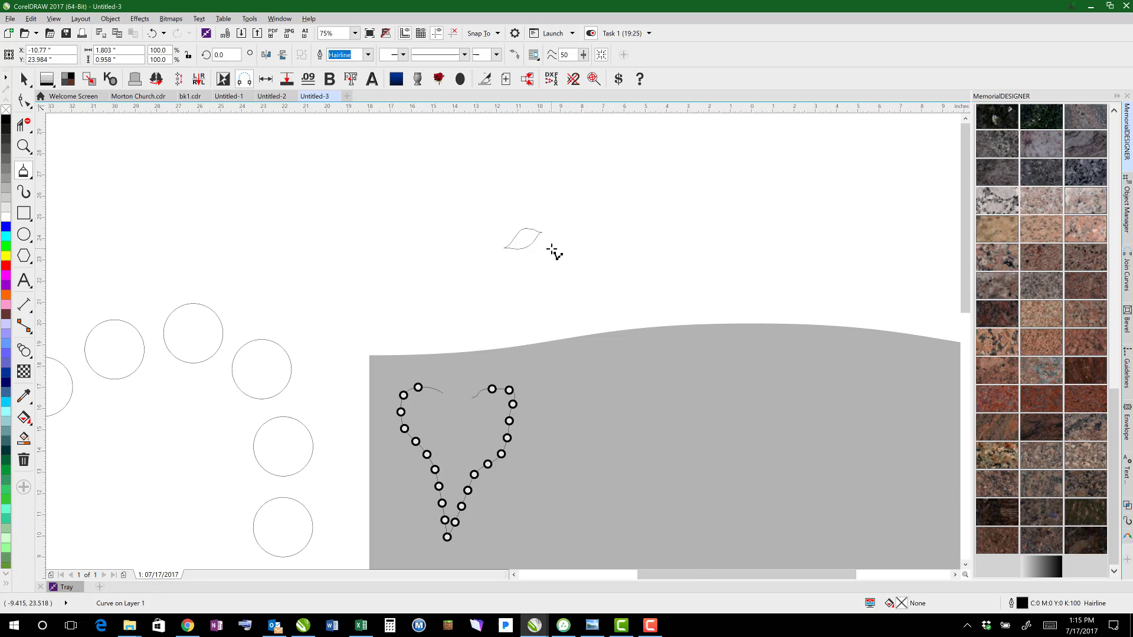
- Reshape the leaf's upper edge and tips, and remove the extra nodes near its right tip and lower edge
scroll(551, 248, up, 1)
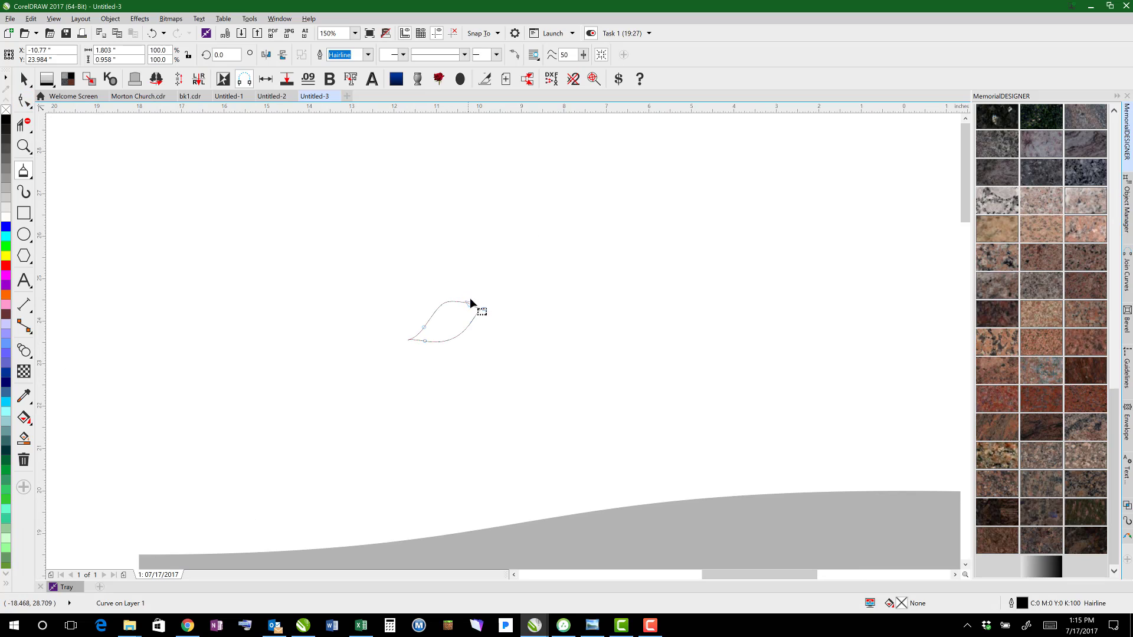
double_click(467, 303)
click(484, 309)
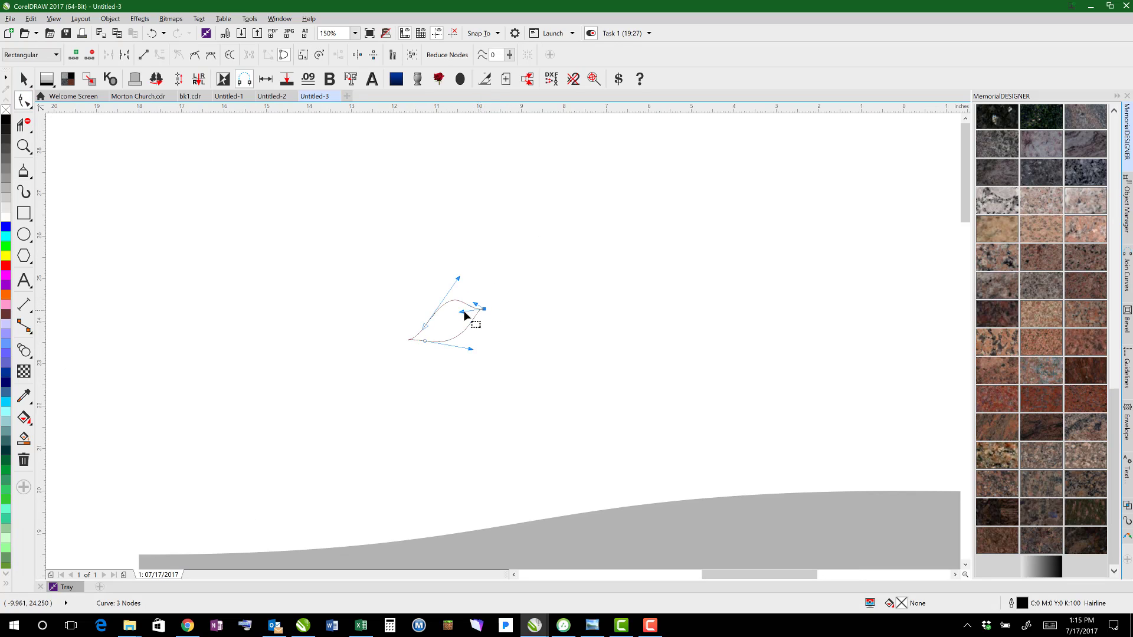
drag(463, 309, 442, 290)
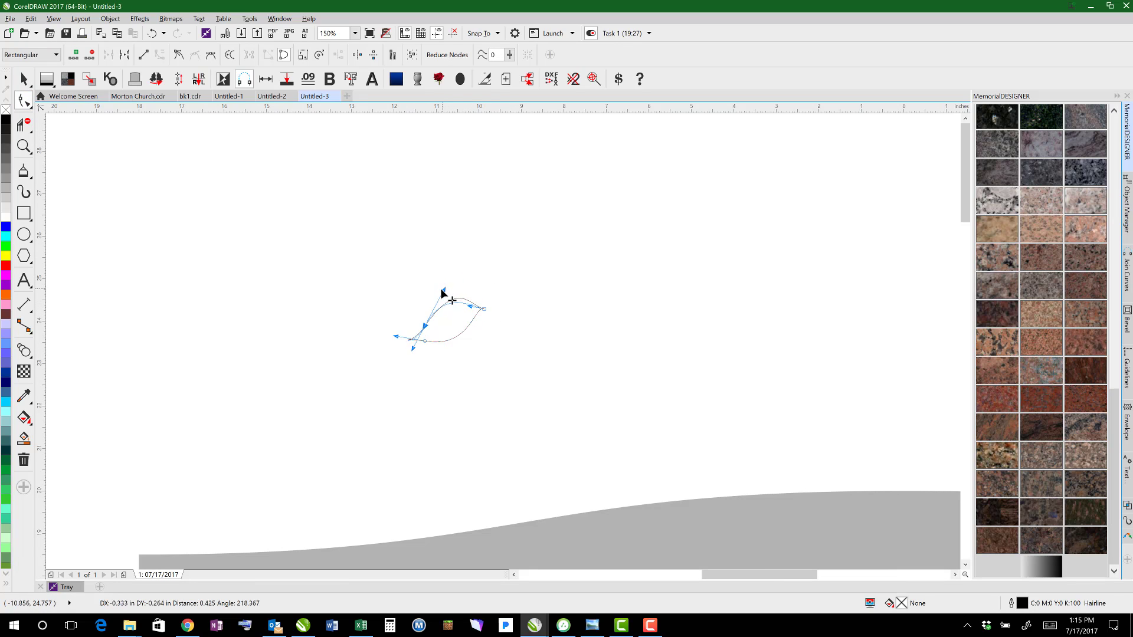
drag(430, 331, 414, 341)
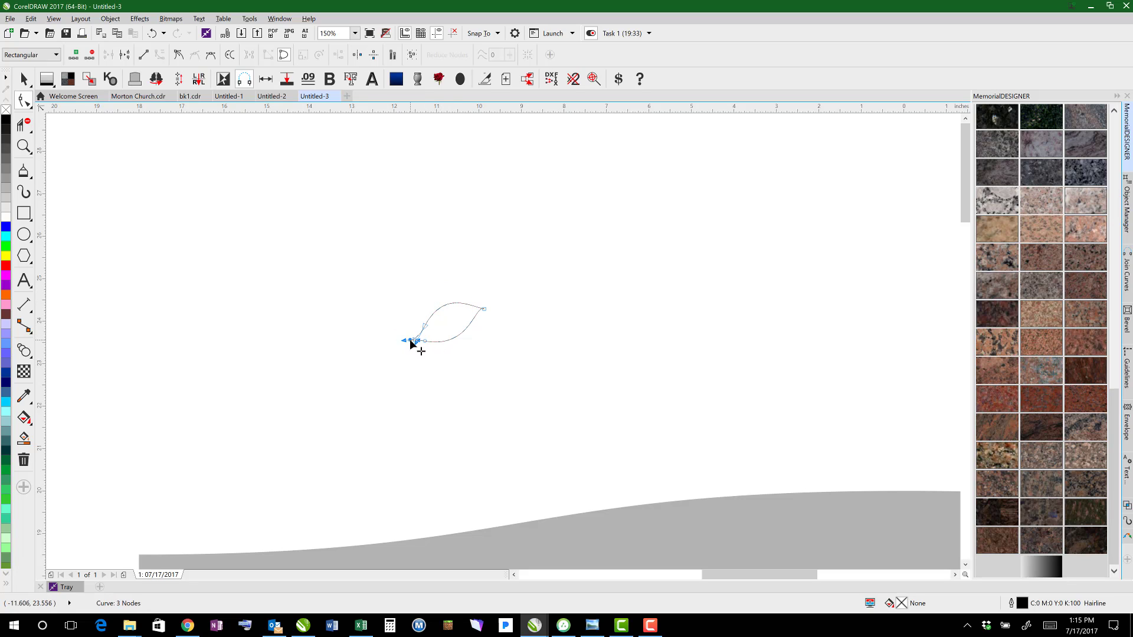
double_click(425, 341)
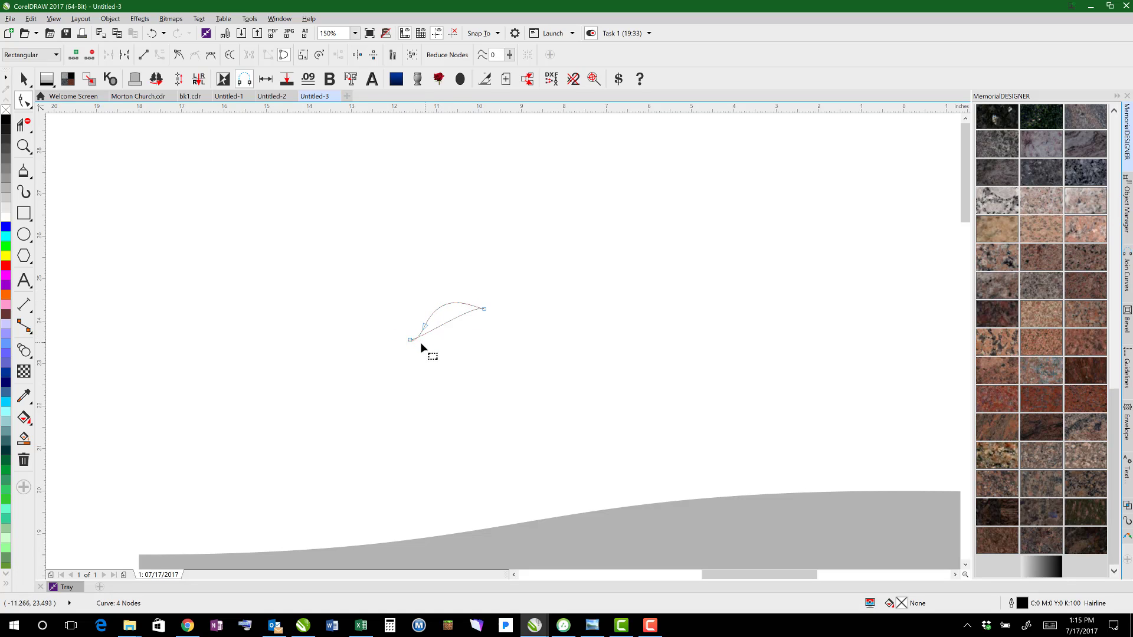
- Bow the leaf's lower edge outward, delete the extra upper-edge node, and smooth the remaining curves into a two-node leaf
click(410, 340)
drag(419, 340, 417, 347)
click(485, 308)
drag(477, 313, 453, 356)
click(435, 310)
key(Delete)
click(411, 337)
mouse_move(429, 326)
mouse_down()
mouse_move(444, 323)
mouse_move(415, 333)
mouse_up()
click(471, 272)
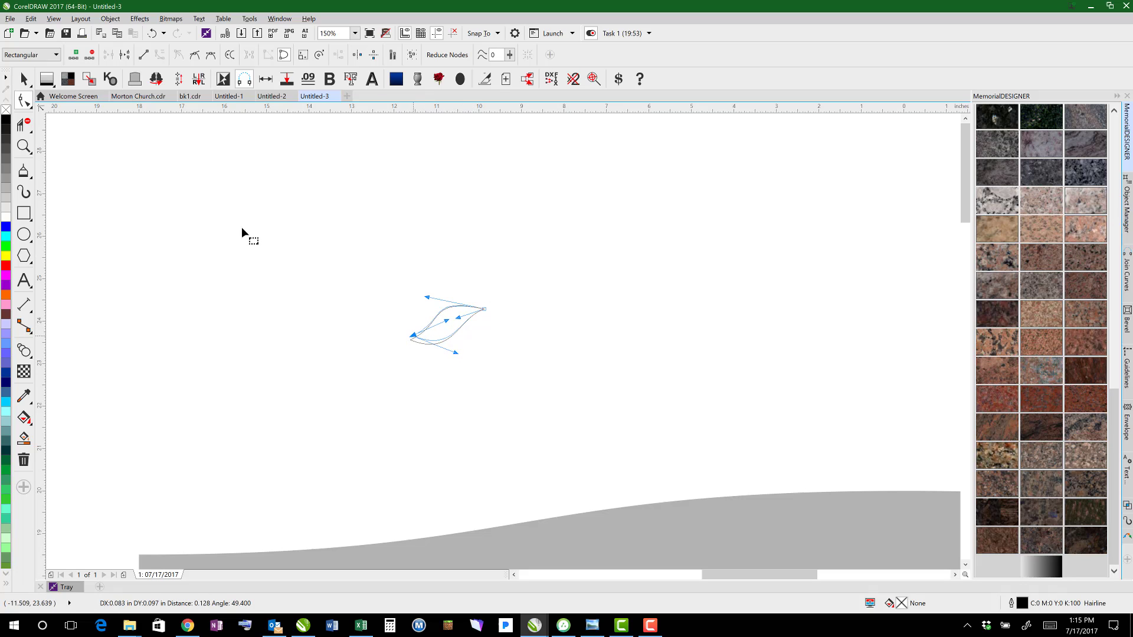
key(space)
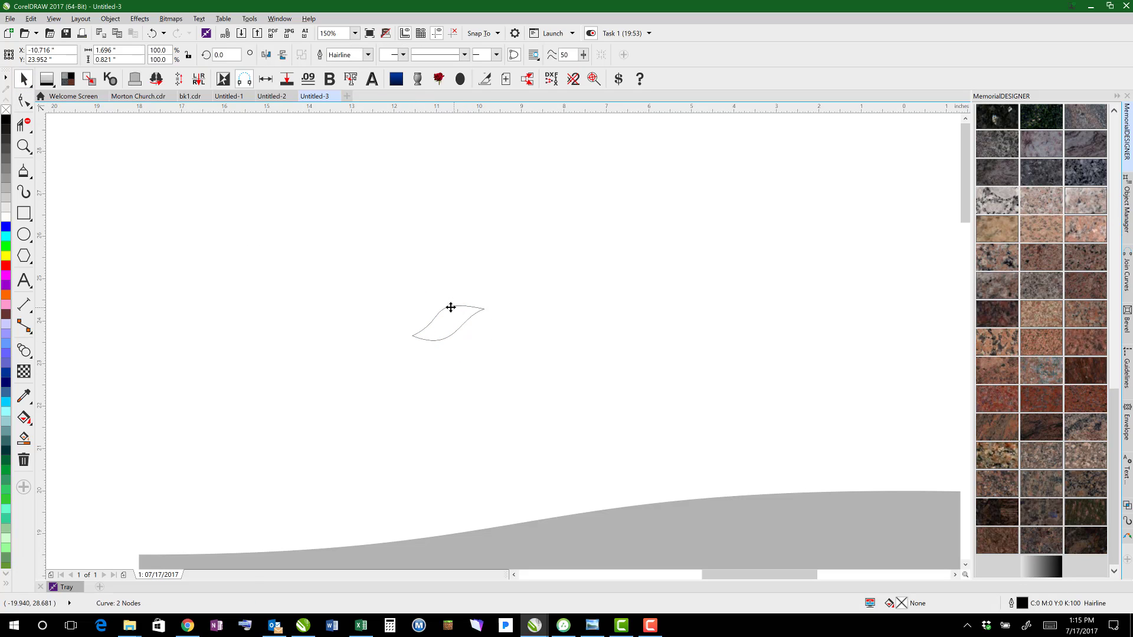
drag(459, 310, 700, 367)
right_click(485, 317)
click(467, 267)
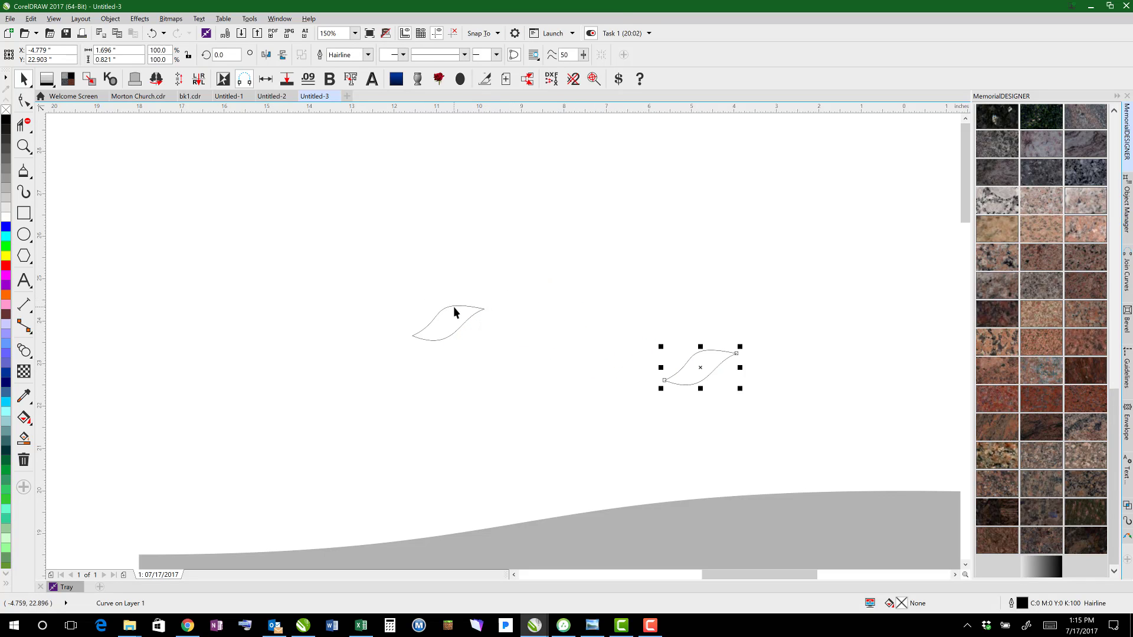
key(Delete)
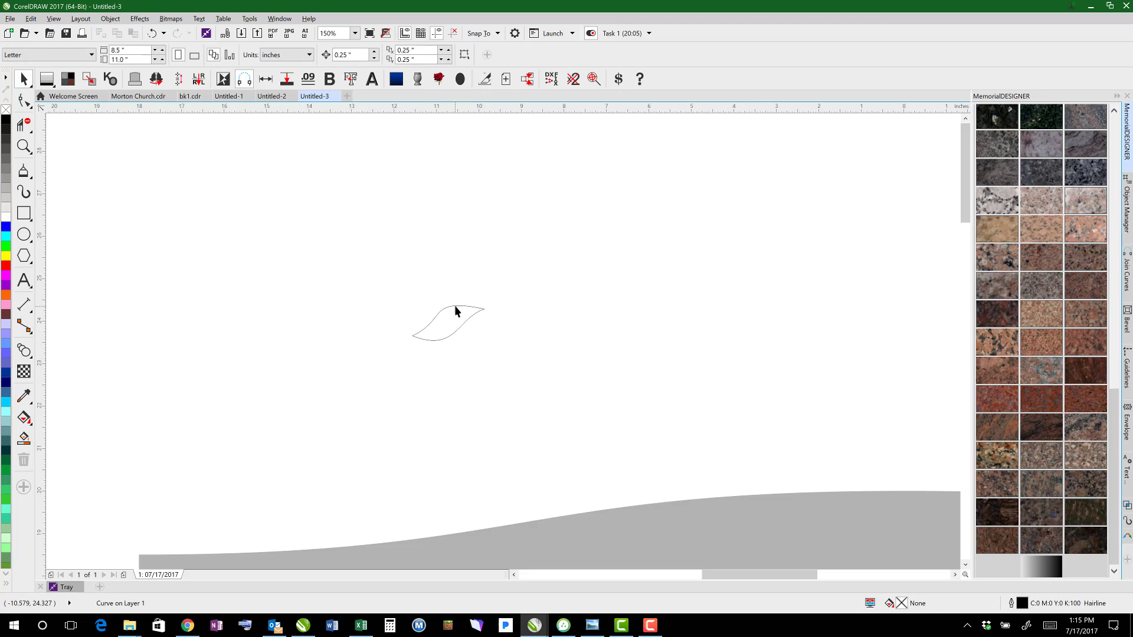
- Give the leaf a light grey fill with a thick black outline, and place a copy to its upper left
click(454, 306)
click(350, 78)
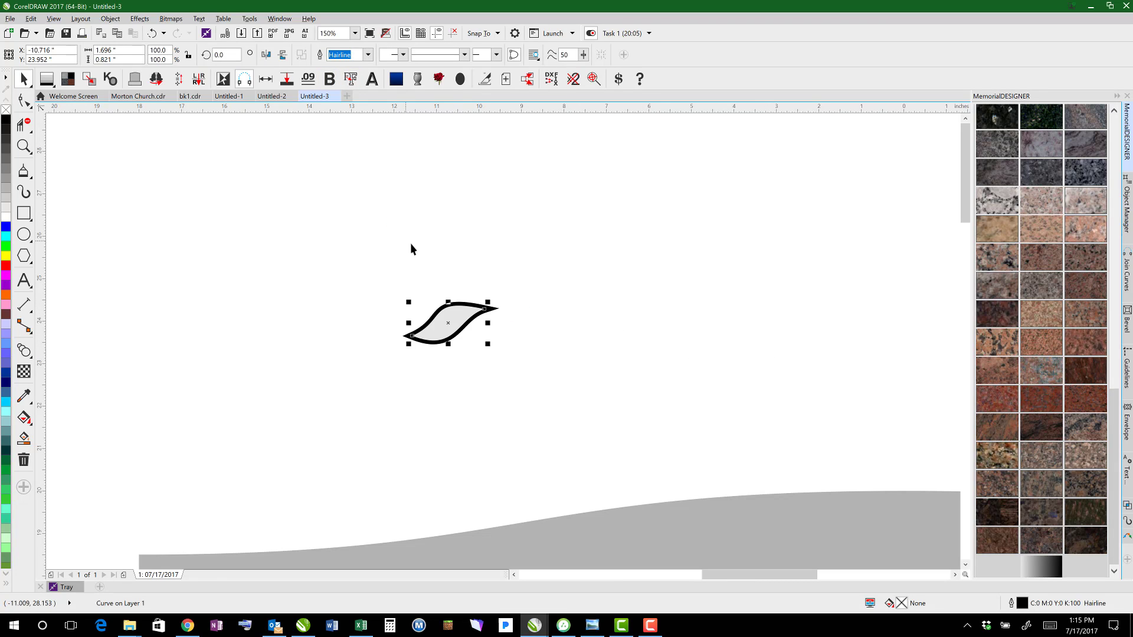
drag(468, 315, 263, 218)
- Group the filled shape and black outline of each leaf into a separate object
drag(161, 171, 322, 317)
drag(373, 245, 618, 465)
key(ctrl+g)
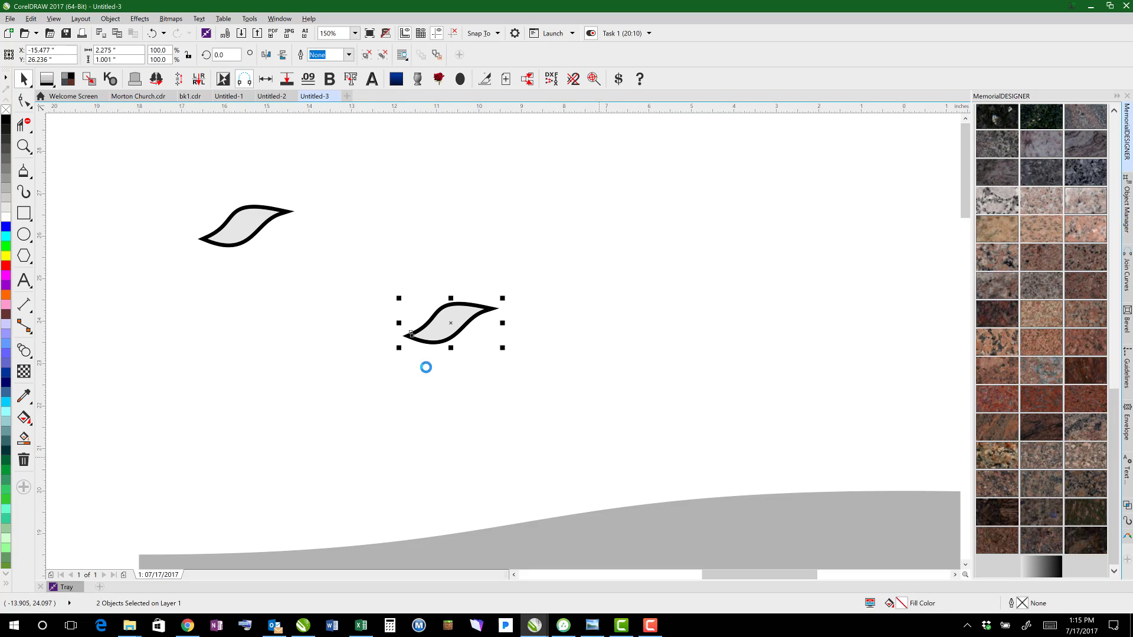
click(242, 283)
- Blend the upper-left leaf into the lower-right leaf with 20 steps
click(24, 350)
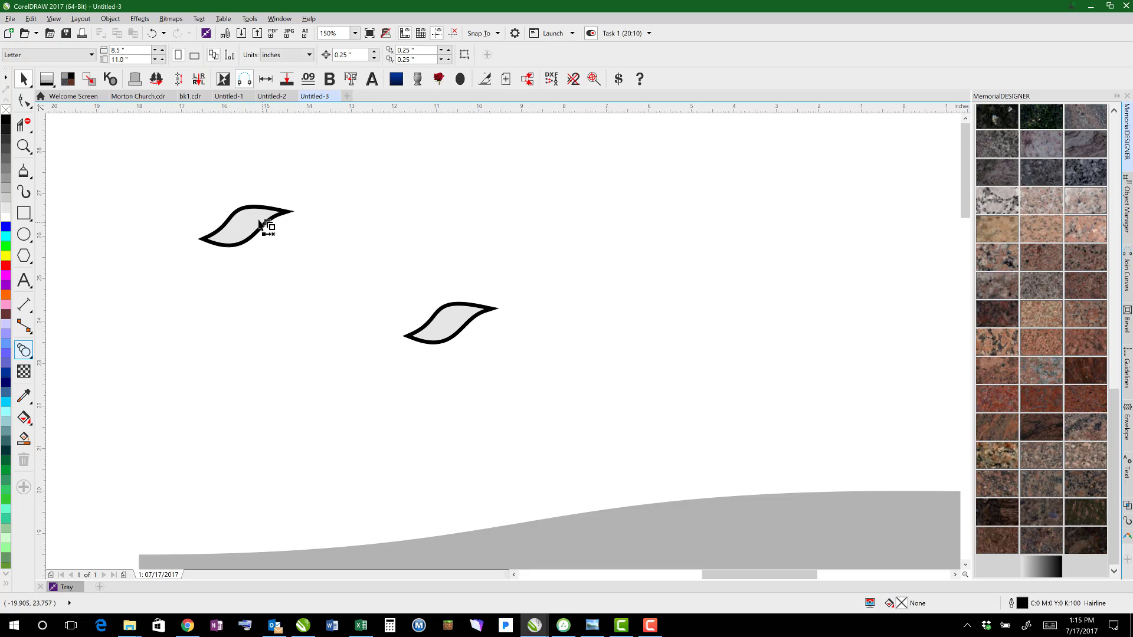
drag(266, 226, 434, 341)
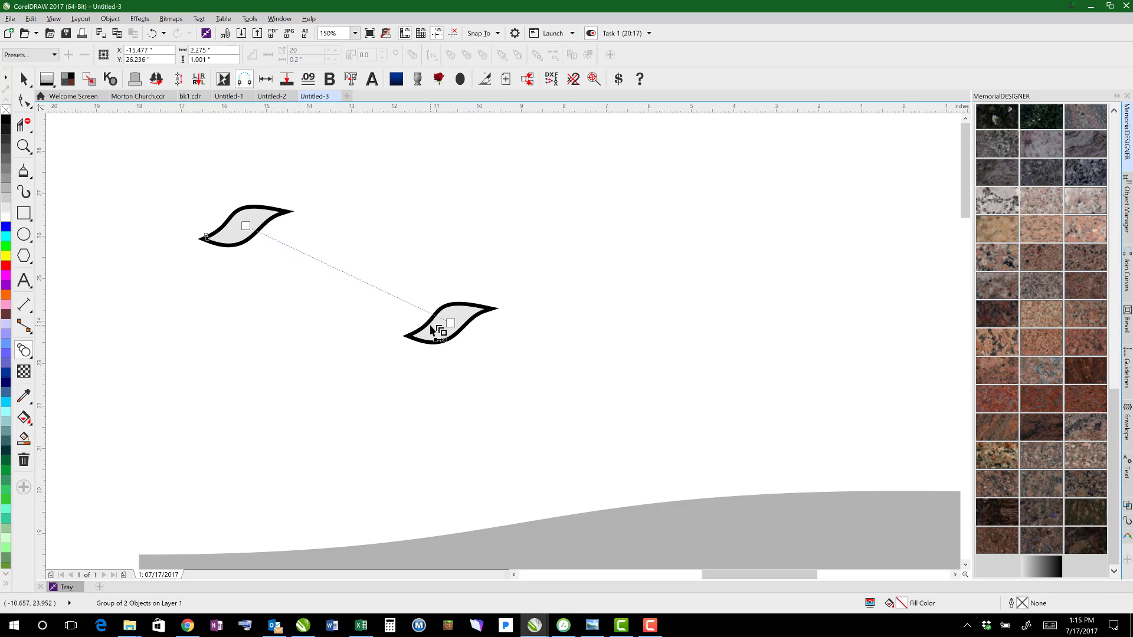
click(23, 79)
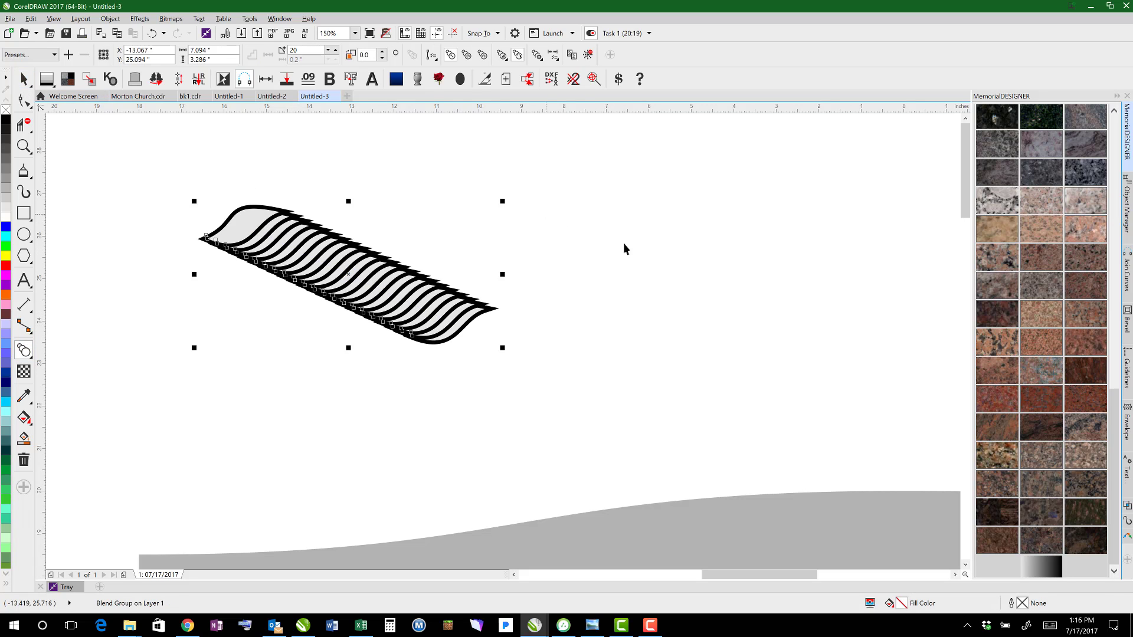
click(501, 341)
- Place a copy of the gray monument shape in the empty area to the upper right of the original
scroll(502, 341, down, 2)
scroll(651, 372, down, 3)
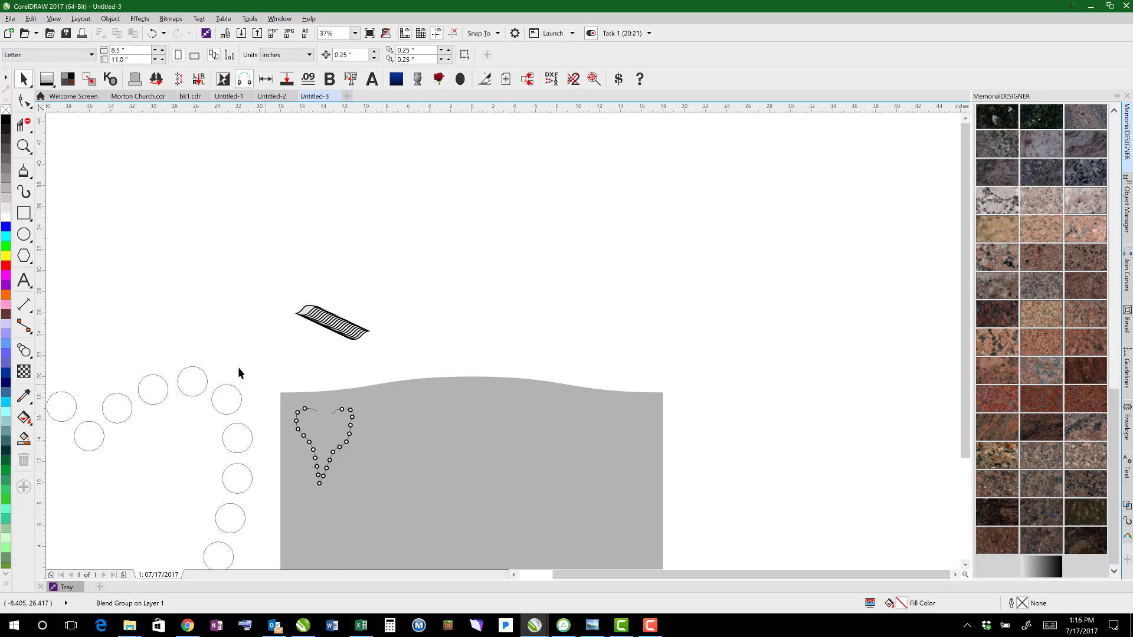
drag(269, 378, 396, 513)
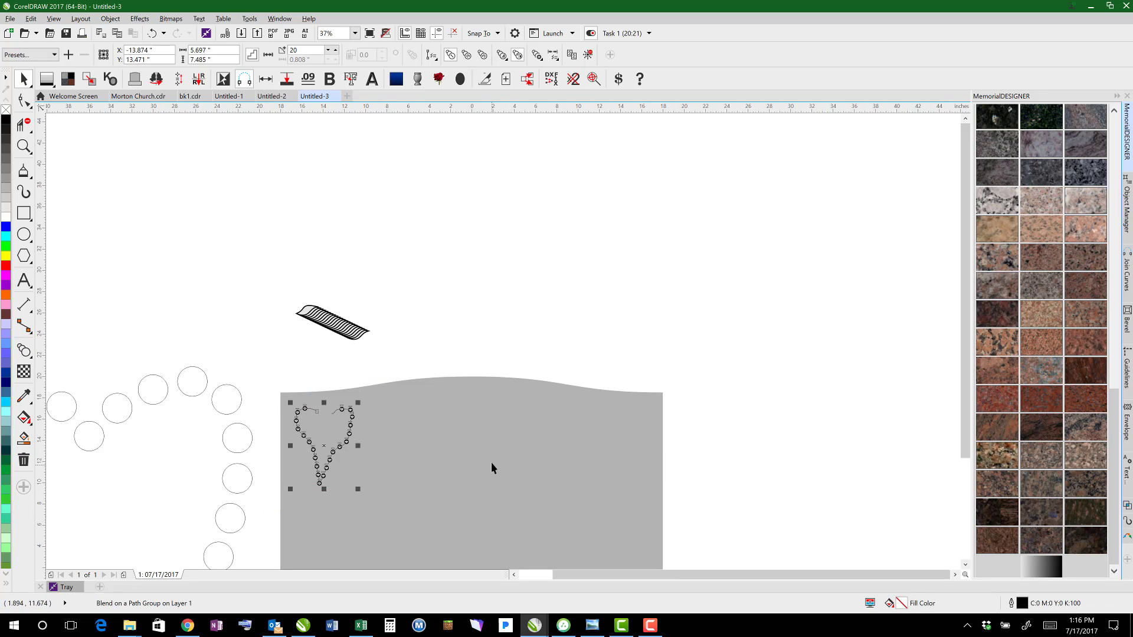
click(514, 421)
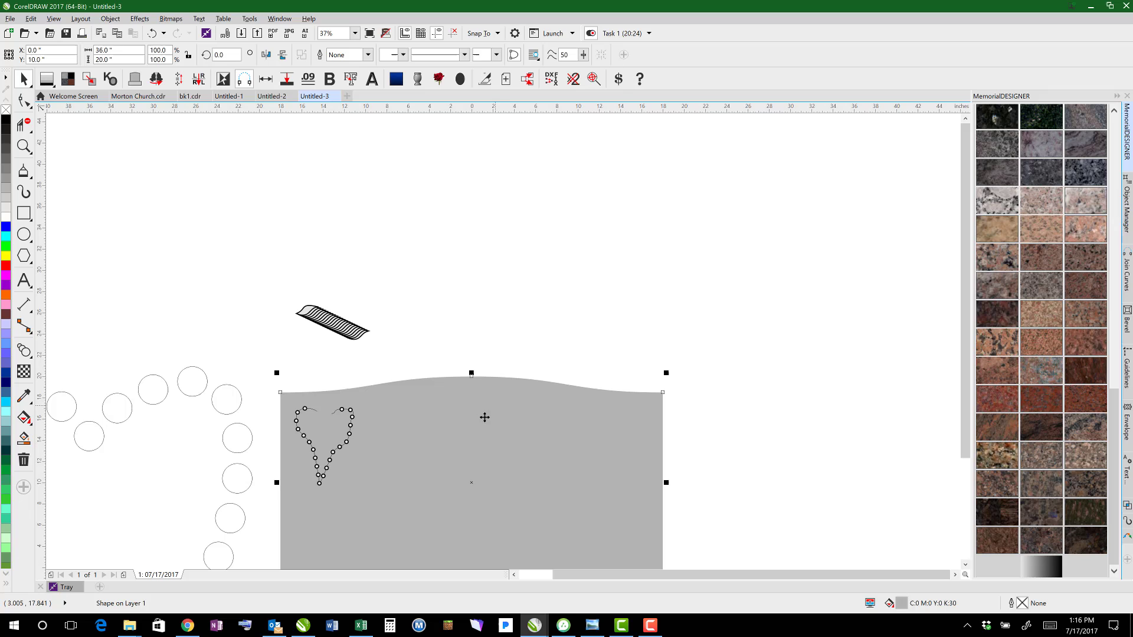
drag(482, 416, 691, 167)
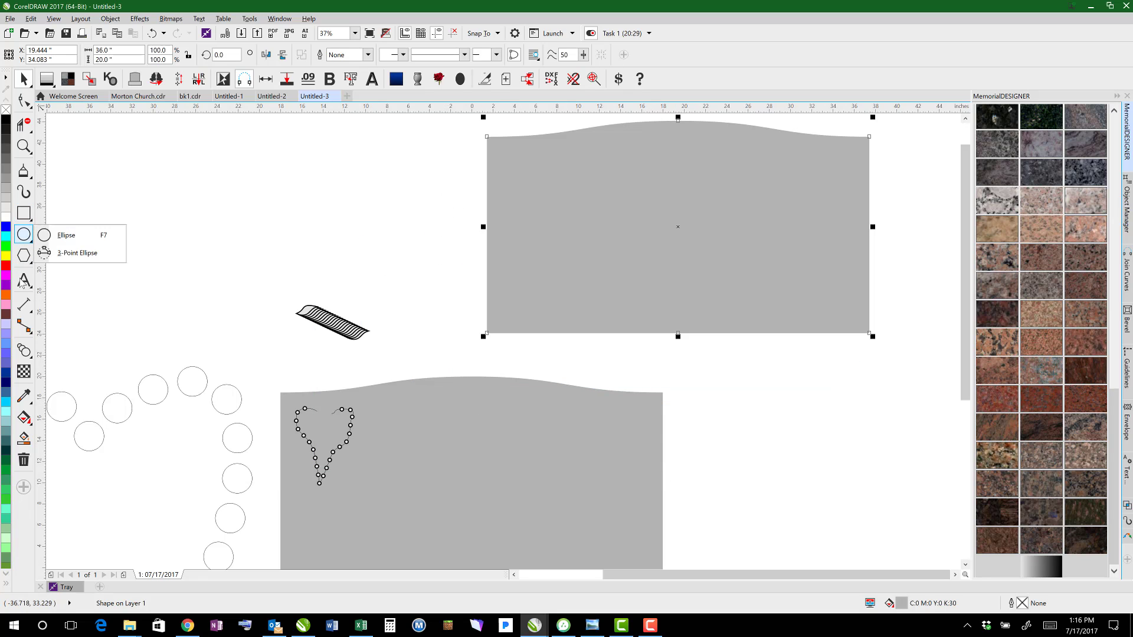
- Add an inside contour to the upper gray monument copy with a 2-inch offset
mouse_move(28, 357)
click(70, 369)
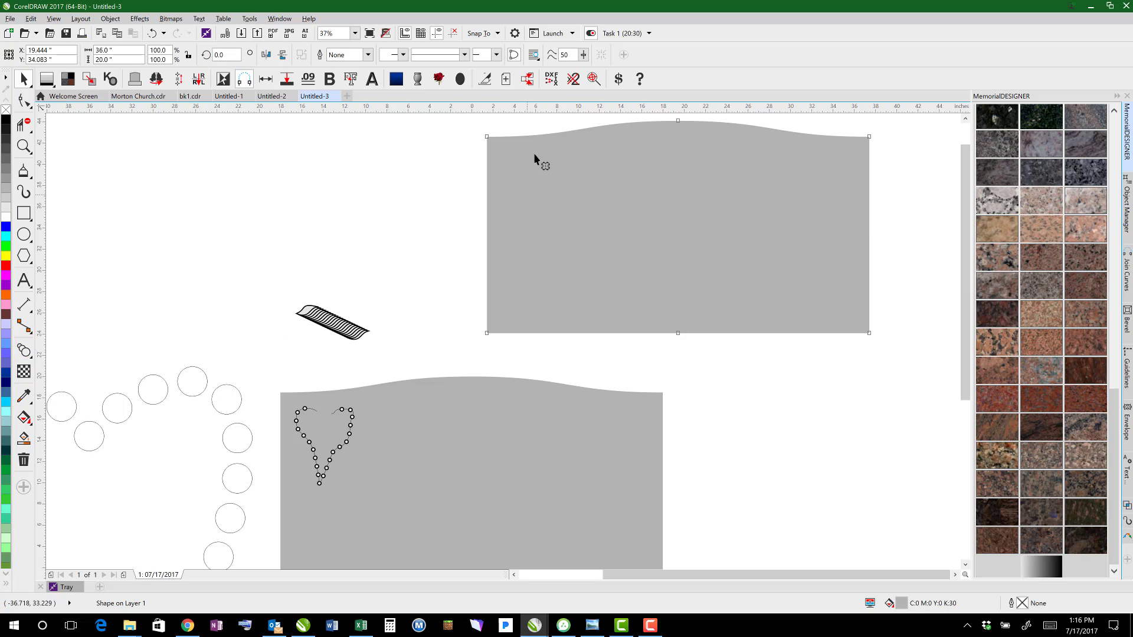
drag(491, 143, 506, 155)
drag(386, 56, 337, 57)
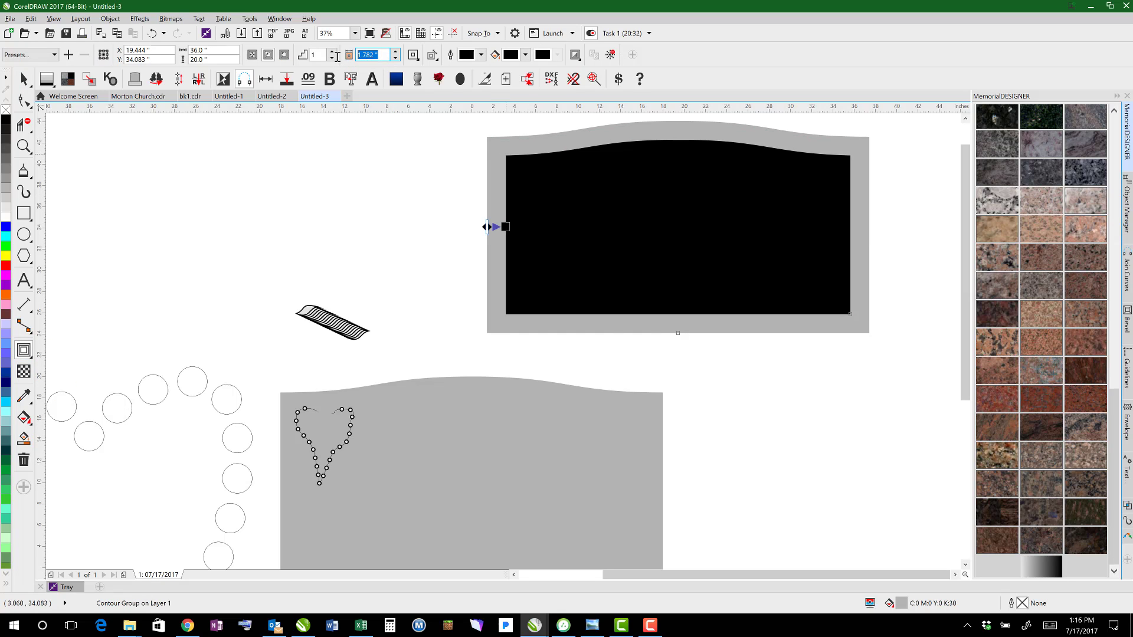
text(2)
key(Return)
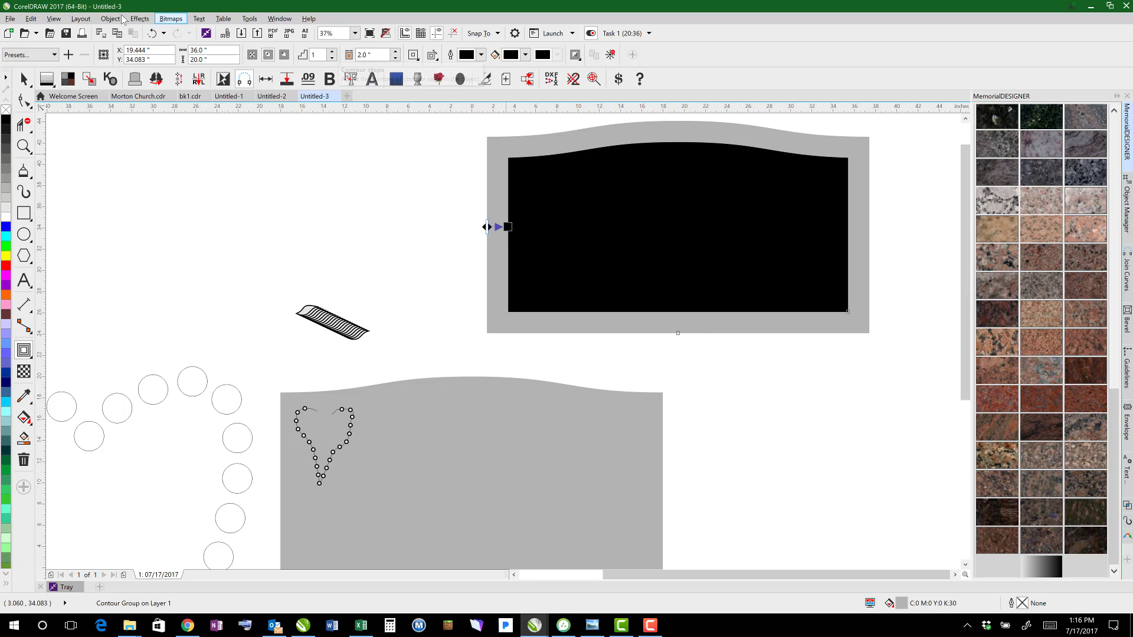
- Break the contour apart from the monument and give the inner shape no fill with a thin black outline
click(111, 18)
click(148, 191)
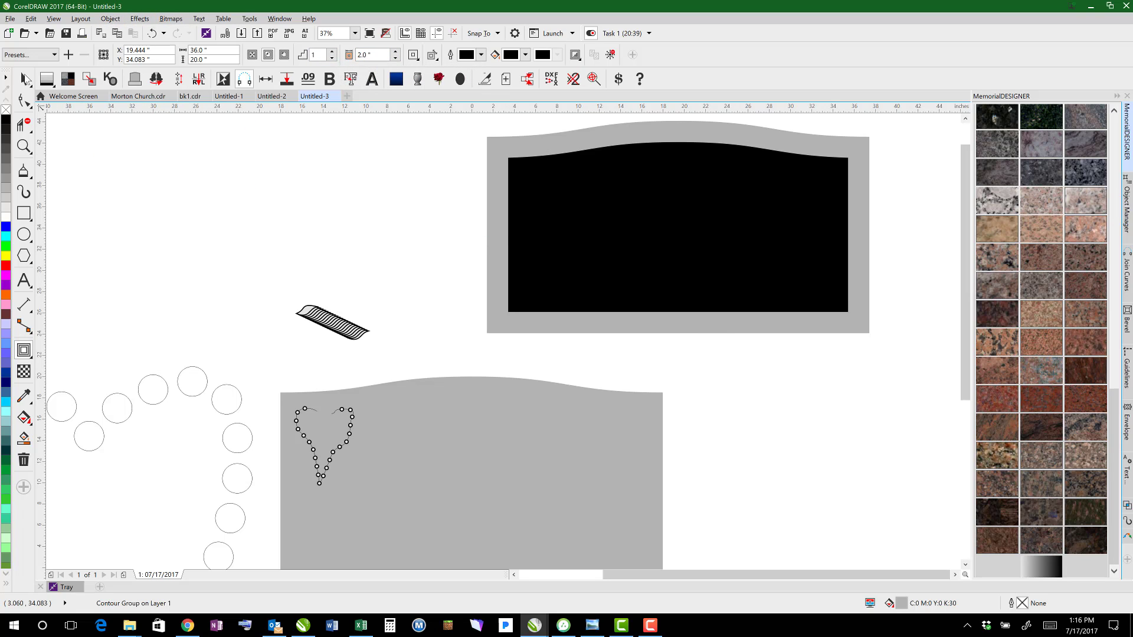
click(590, 204)
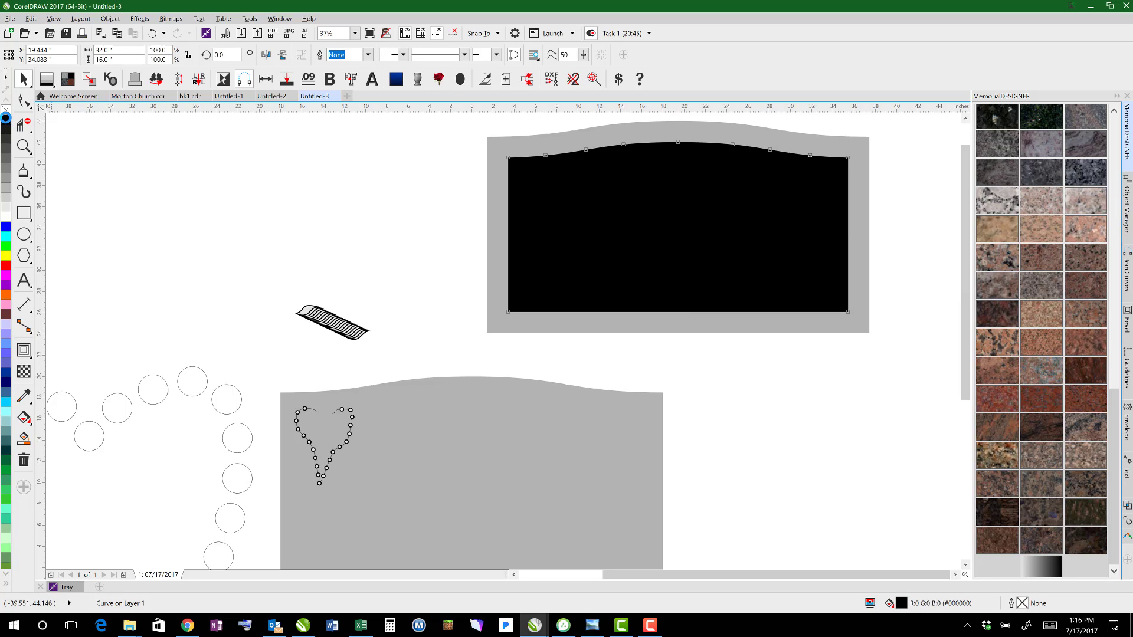
click(7, 111)
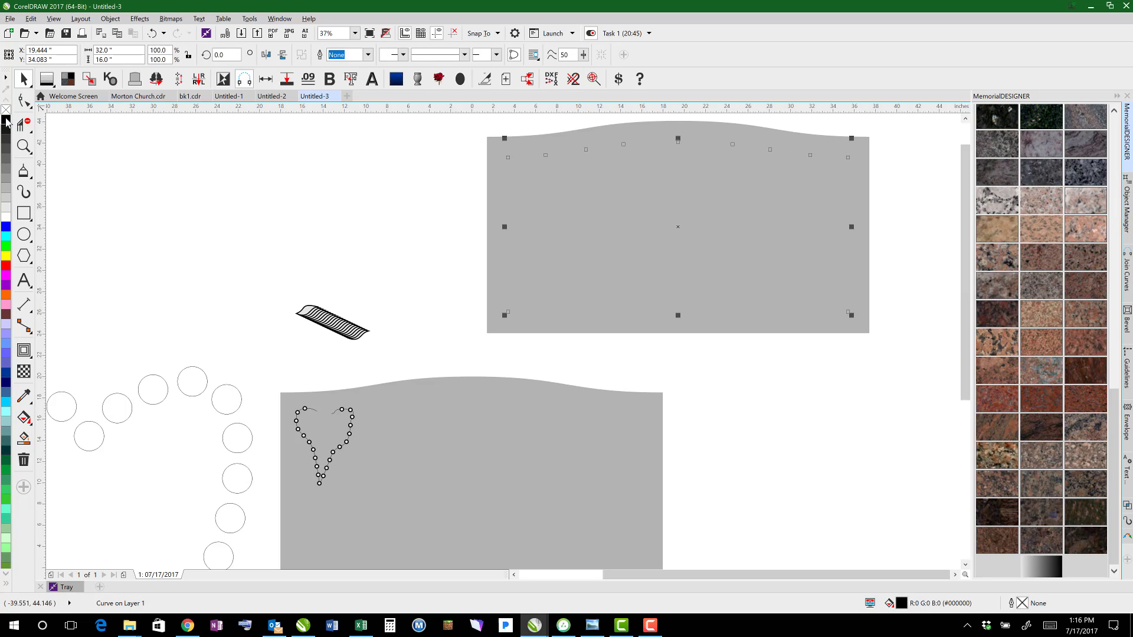
click(359, 214)
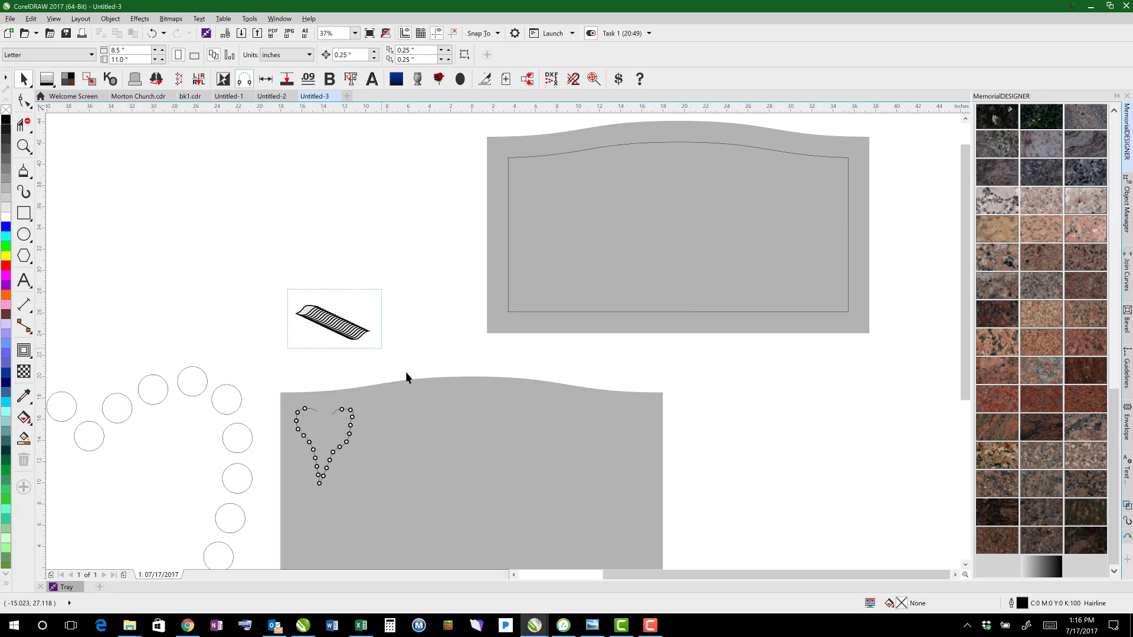
- Fit the leaf blend to the inner outline of the upper monument as its path
click(344, 326)
drag(344, 326, 527, 158)
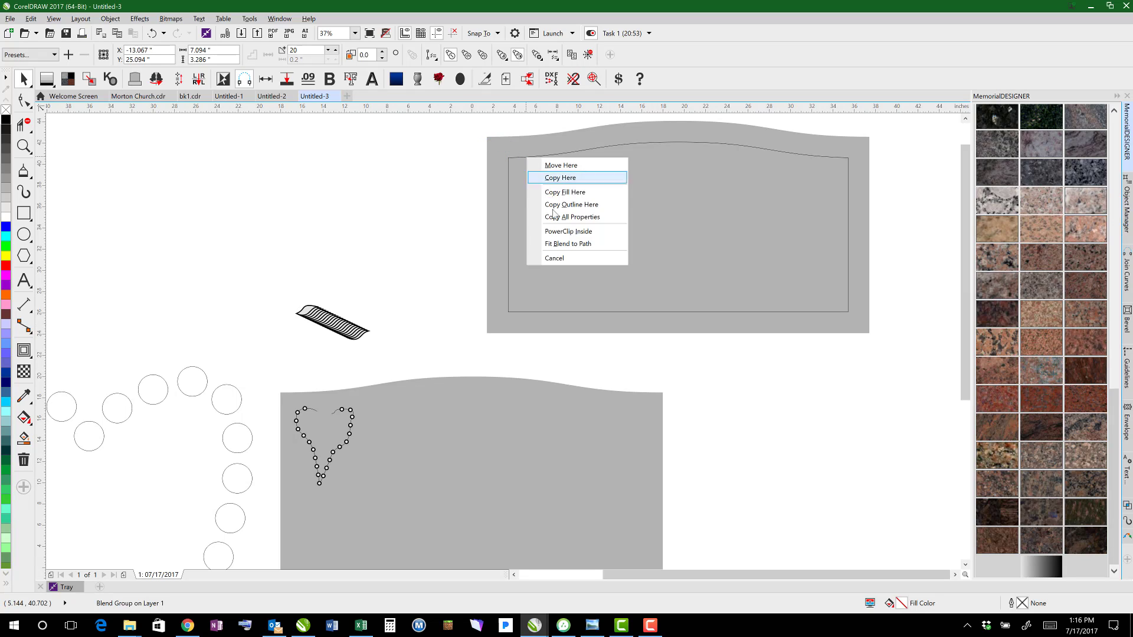
click(558, 240)
click(452, 161)
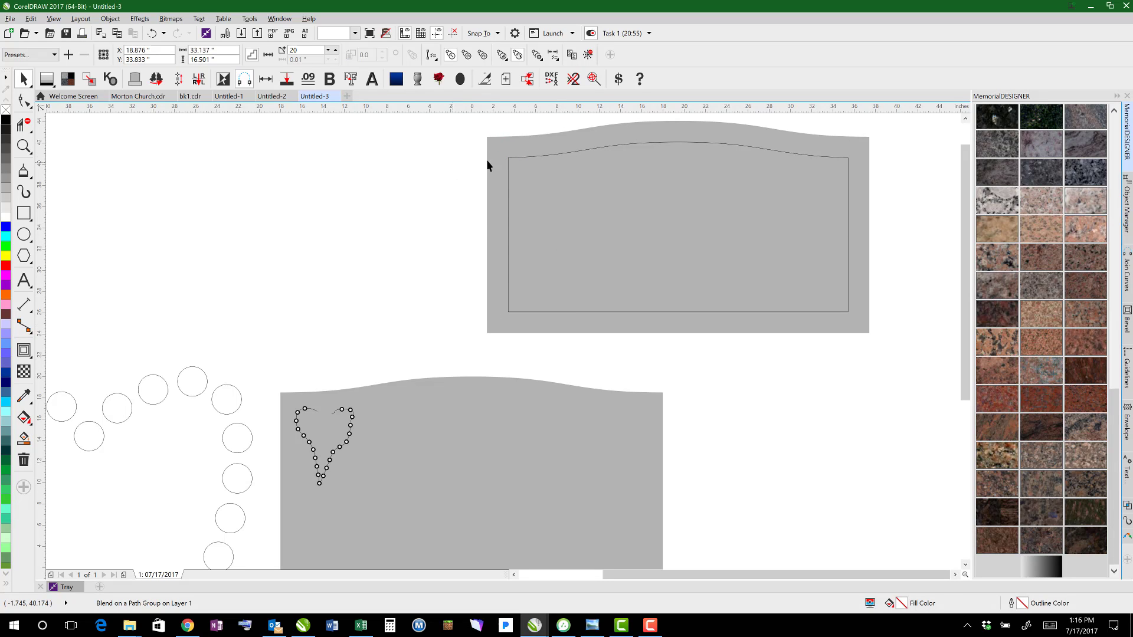
- Send the upper gray monument shape behind the leaf blend
click(544, 138)
key(shift+Page_Down)
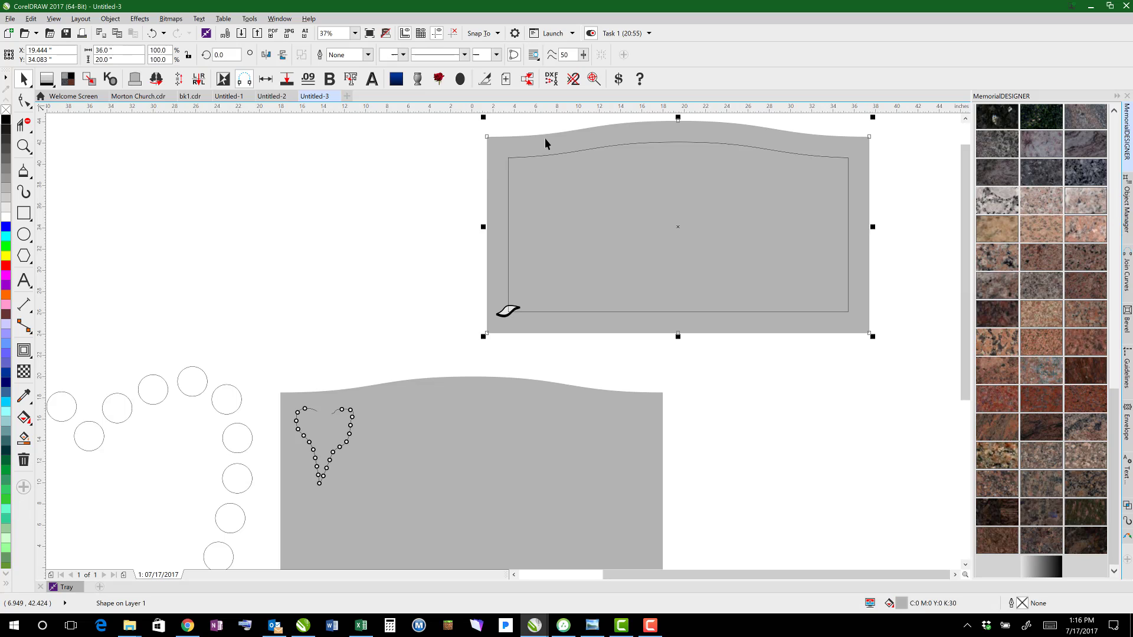
click(445, 228)
click(507, 311)
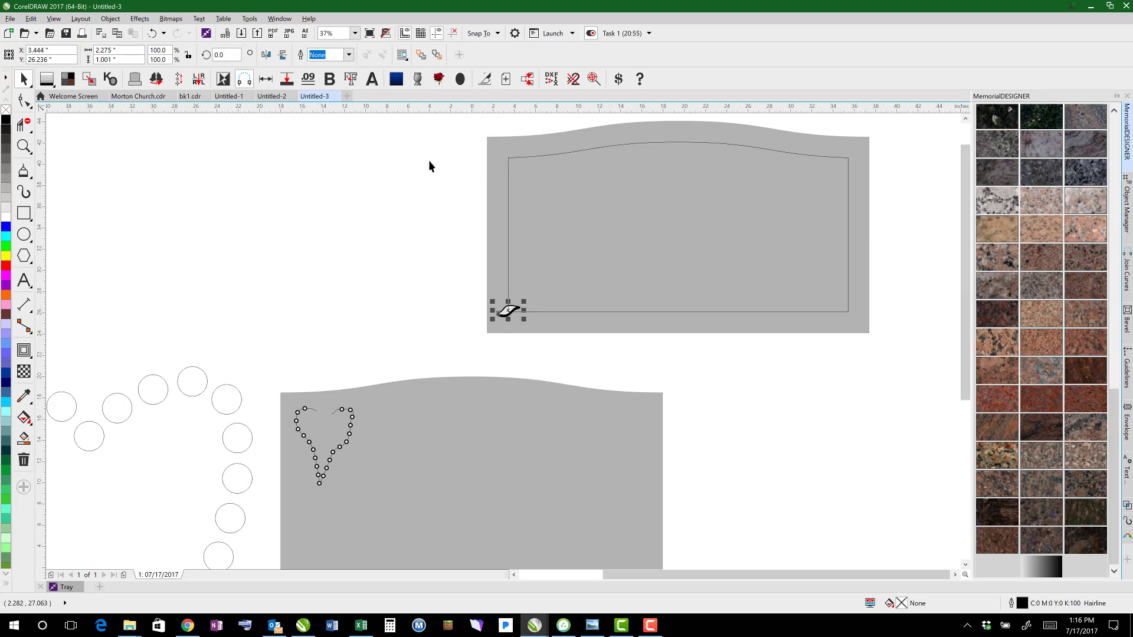
- Spread the leaf blend along the full path of the inset outline
click(521, 324)
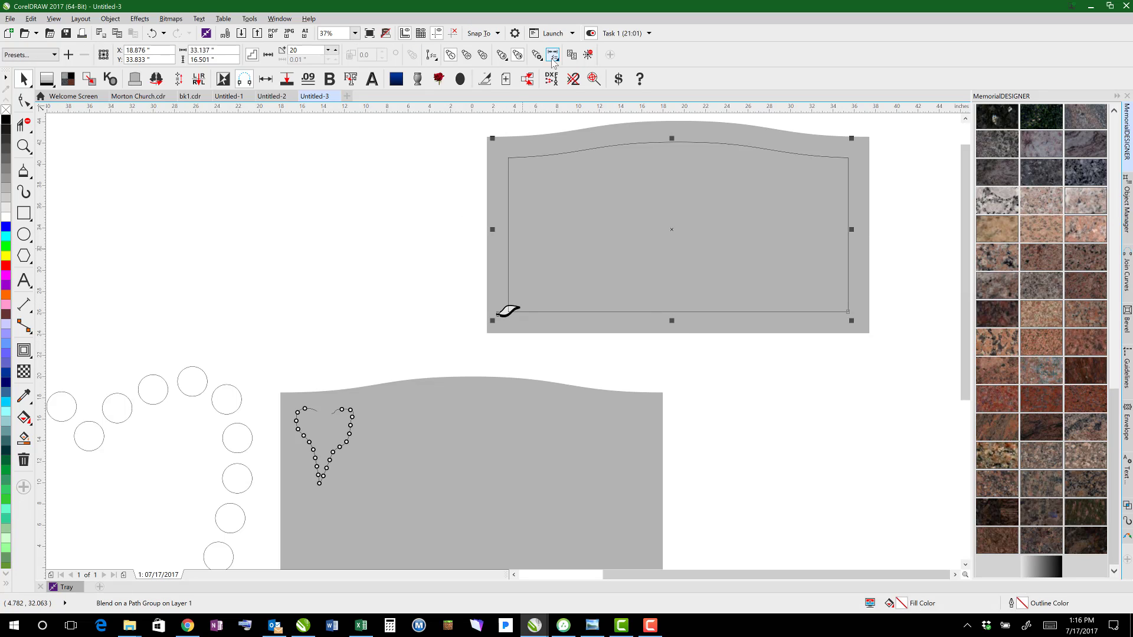
click(506, 58)
click(536, 55)
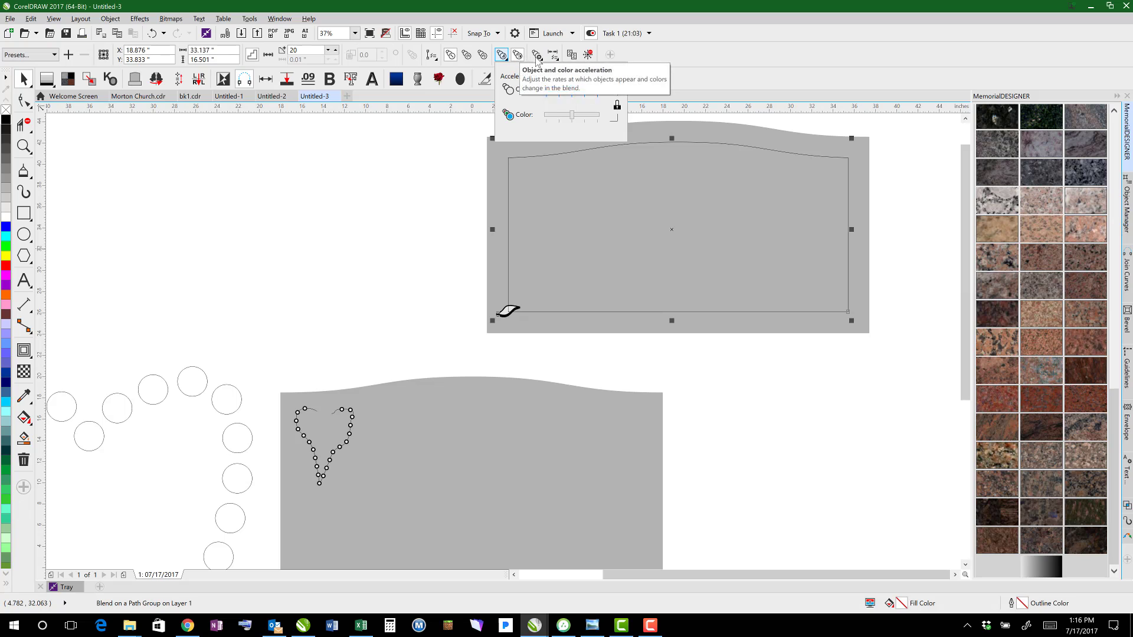
click(537, 54)
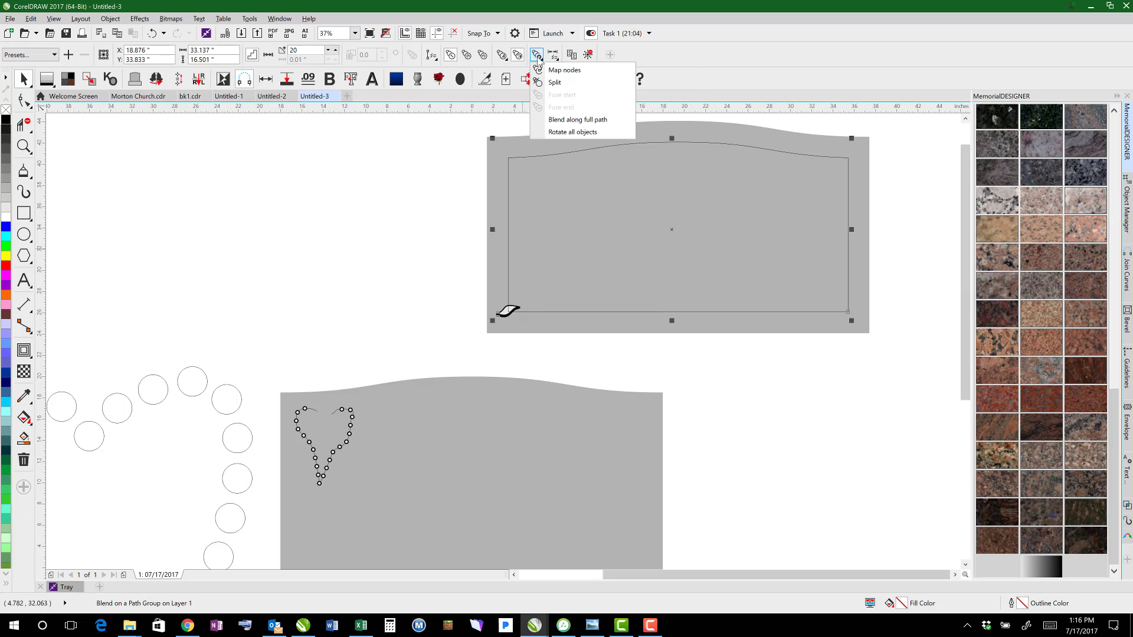
click(571, 121)
click(443, 177)
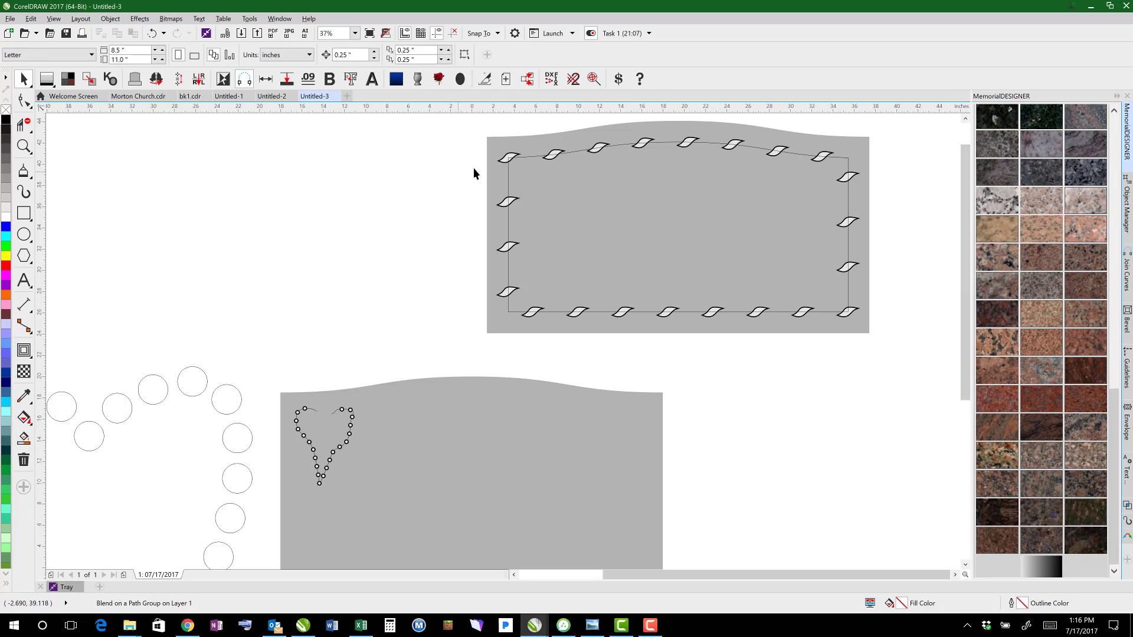
- Set the leaf border blend to 200 steps
click(512, 156)
double_click(308, 53)
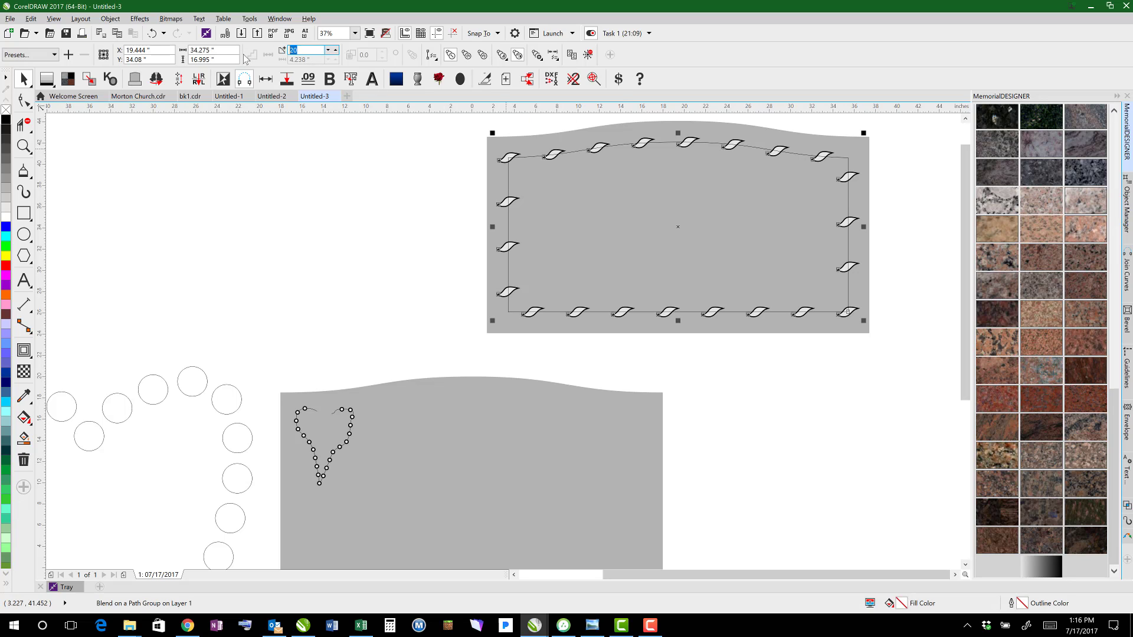
key(Return)
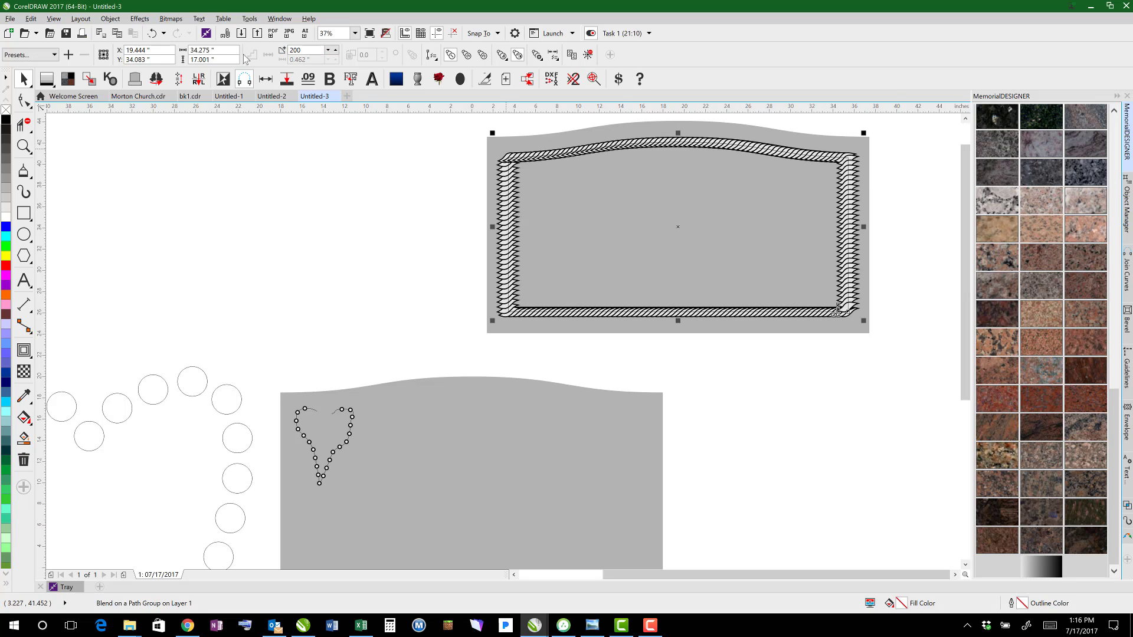
- Reduce the leaf border blend to 100 steps
double_click(309, 50)
text(100)
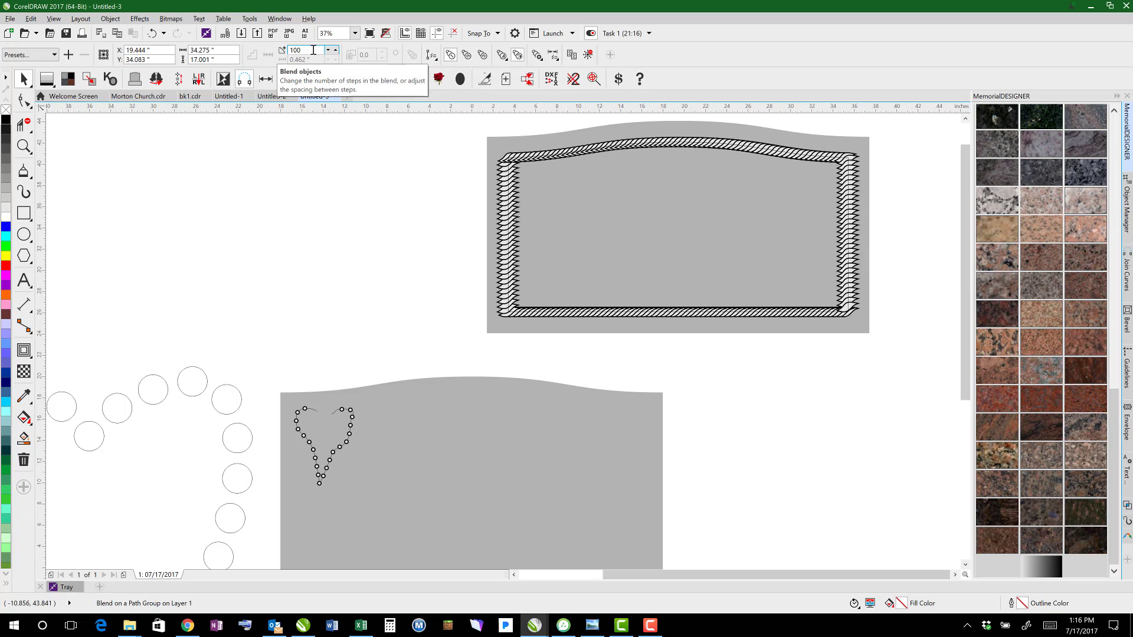
key(Return)
click(397, 229)
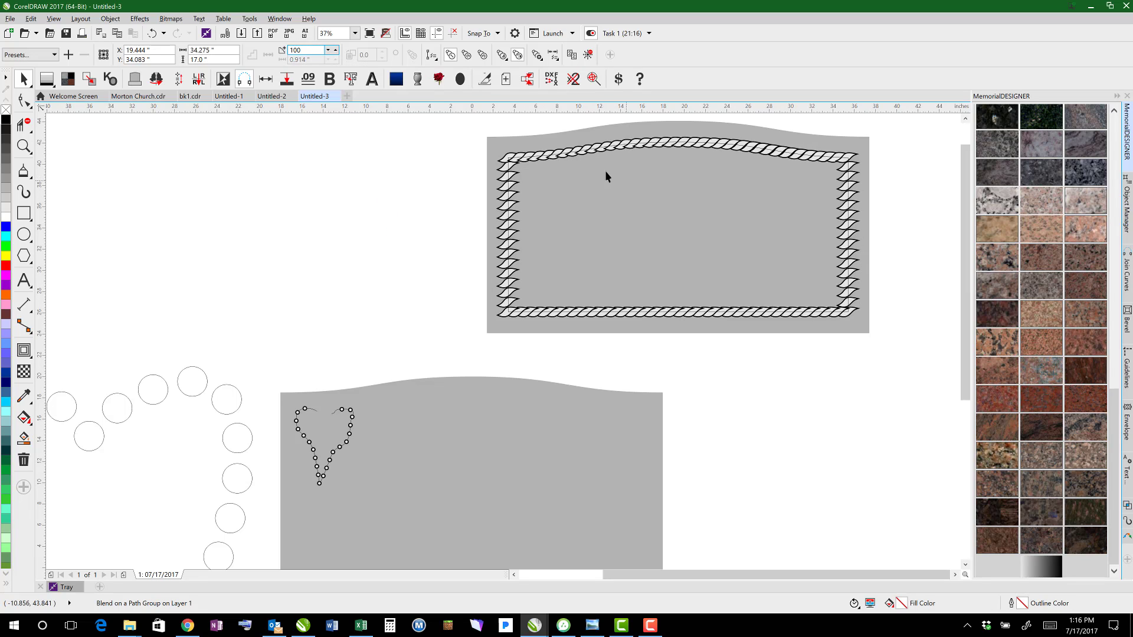
- Examine how the leaves meet along the left side and corners of the border
scroll(580, 165, up, 2)
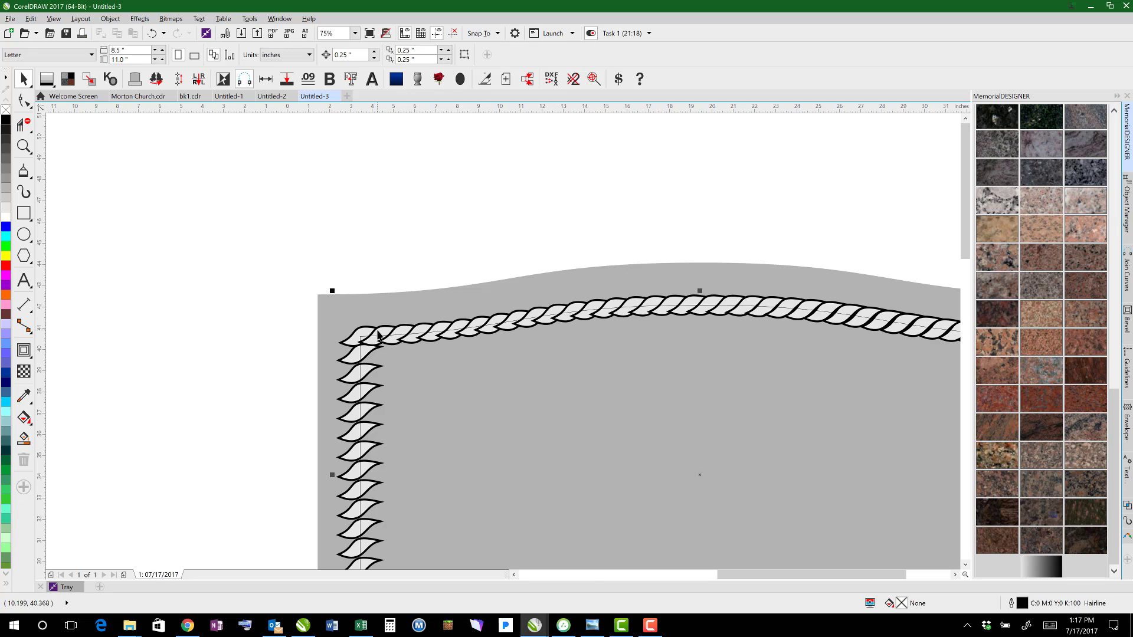
click(378, 336)
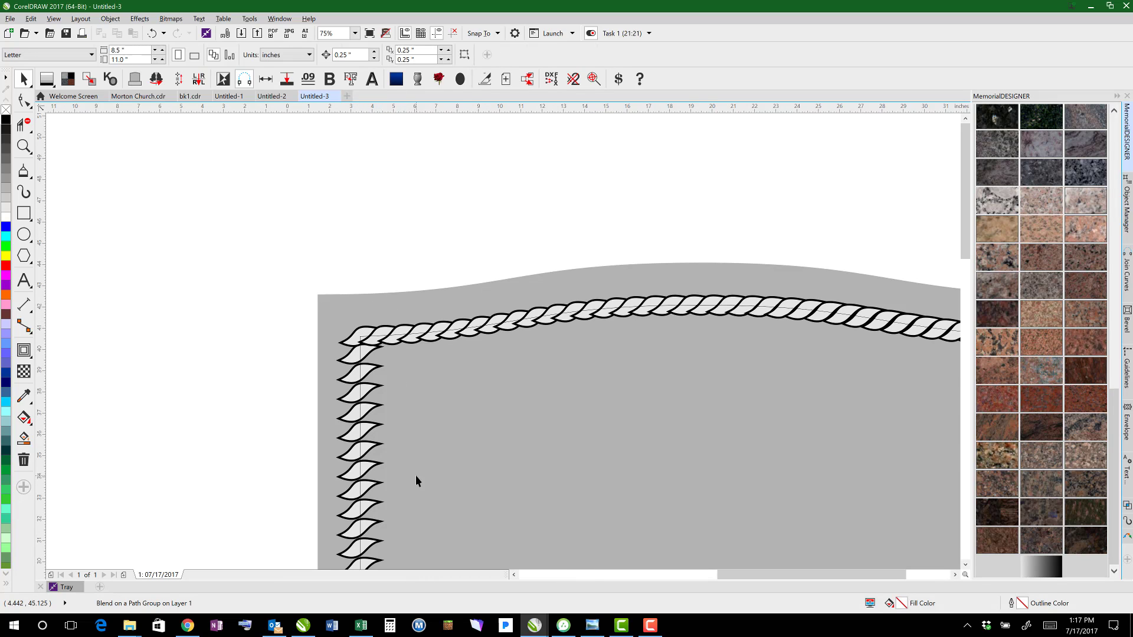
scroll(416, 475, down, 2)
click(472, 425)
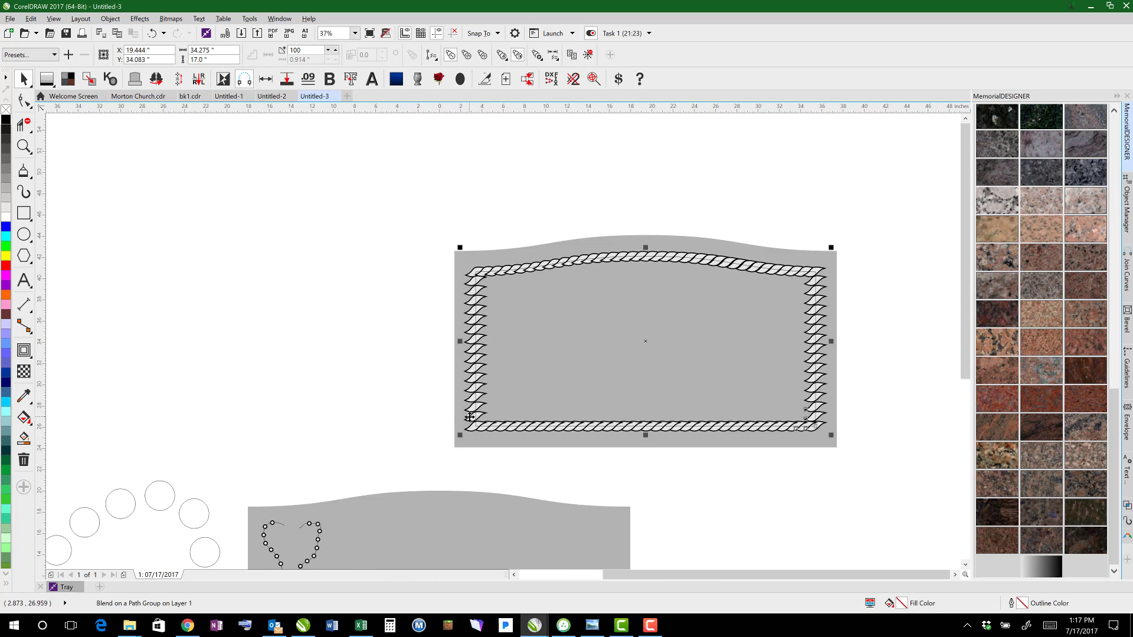
click(466, 418)
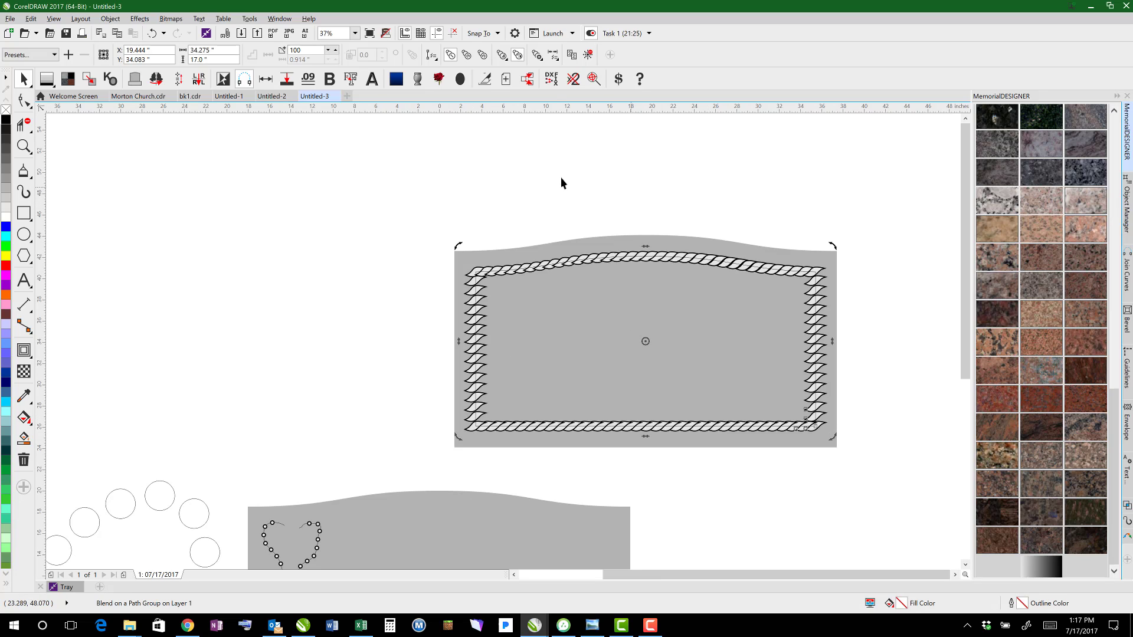
- Try to rotate a control leaf at the border's lower-right corner
scroll(815, 441, up, 1)
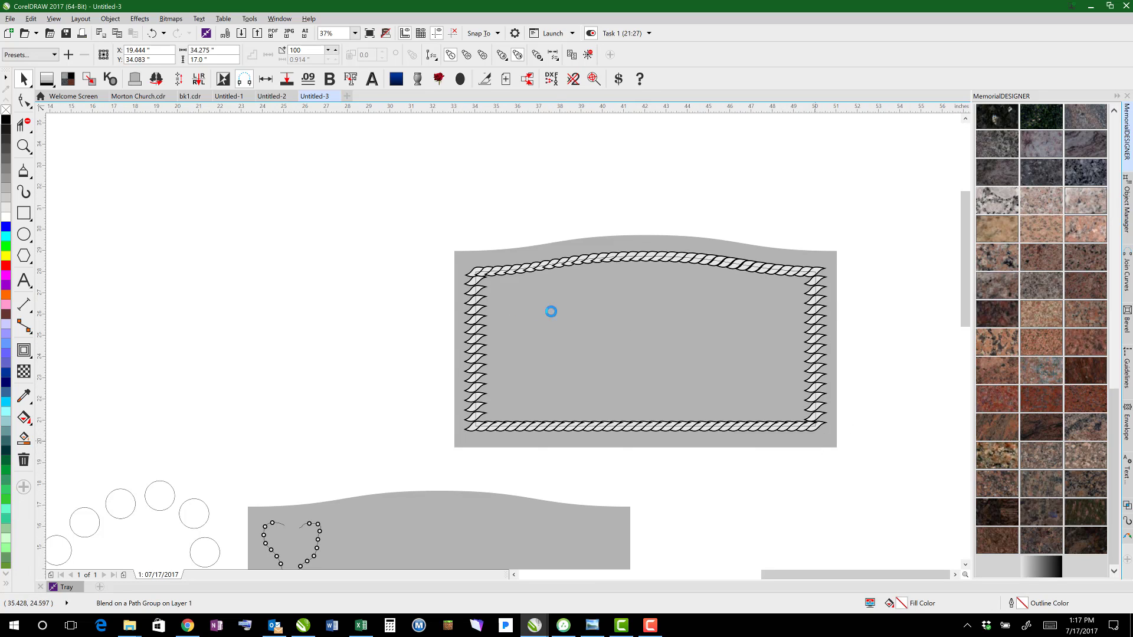
click(568, 293)
click(522, 309)
drag(522, 308, 513, 290)
key(ctrl+z)
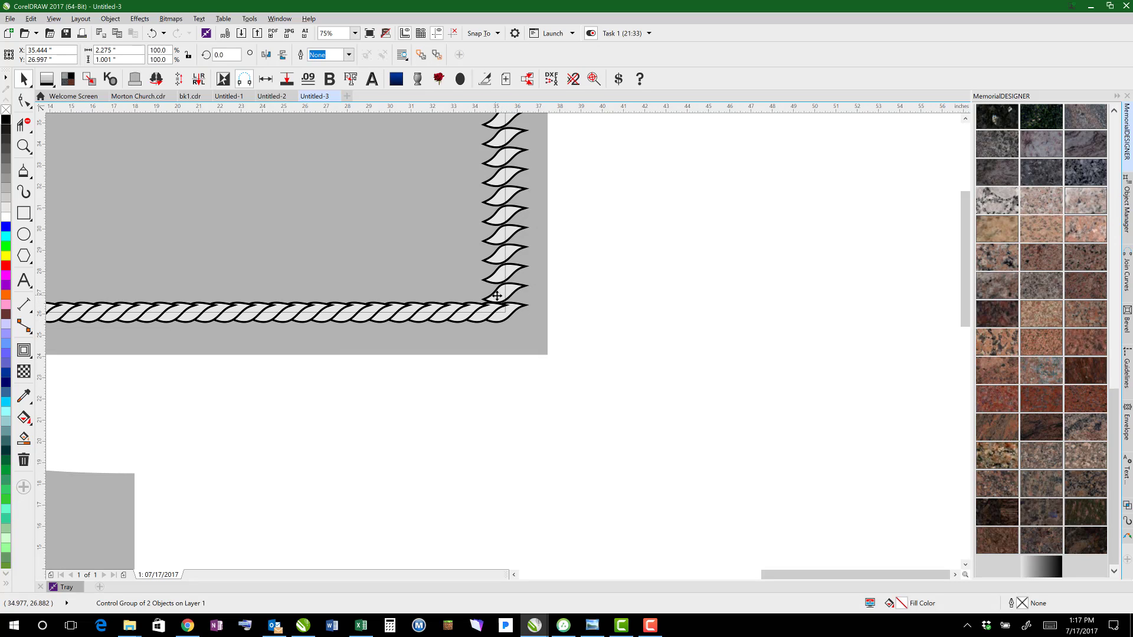
click(497, 296)
- Rotate the end leaf in the lower-right corner of the border slightly counterclockwise
scroll(486, 336, down, 2)
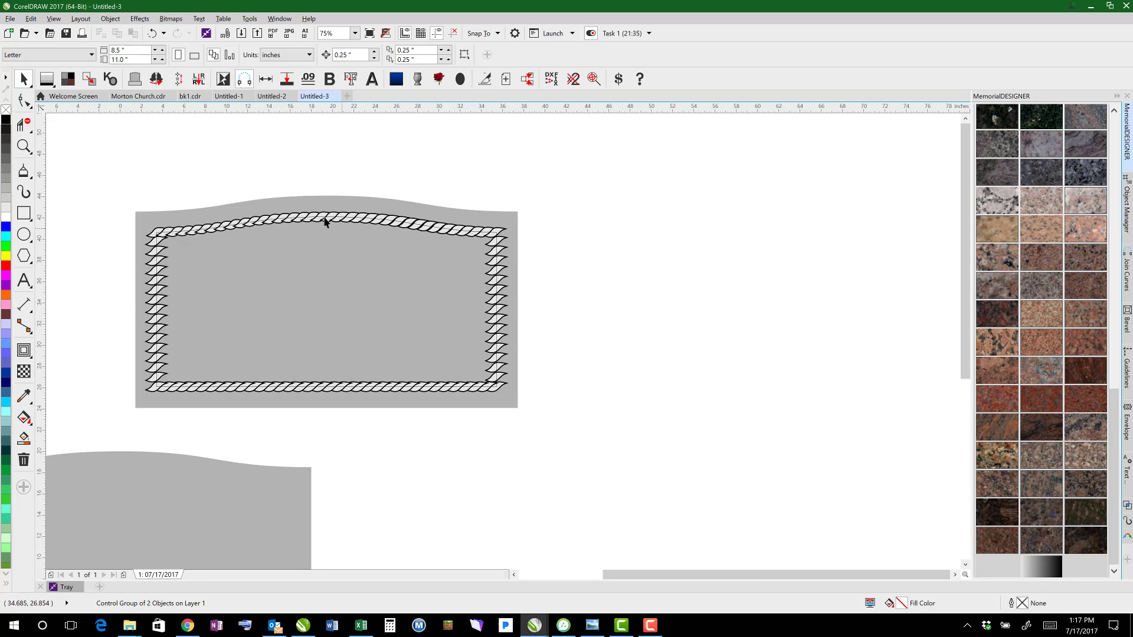
click(323, 219)
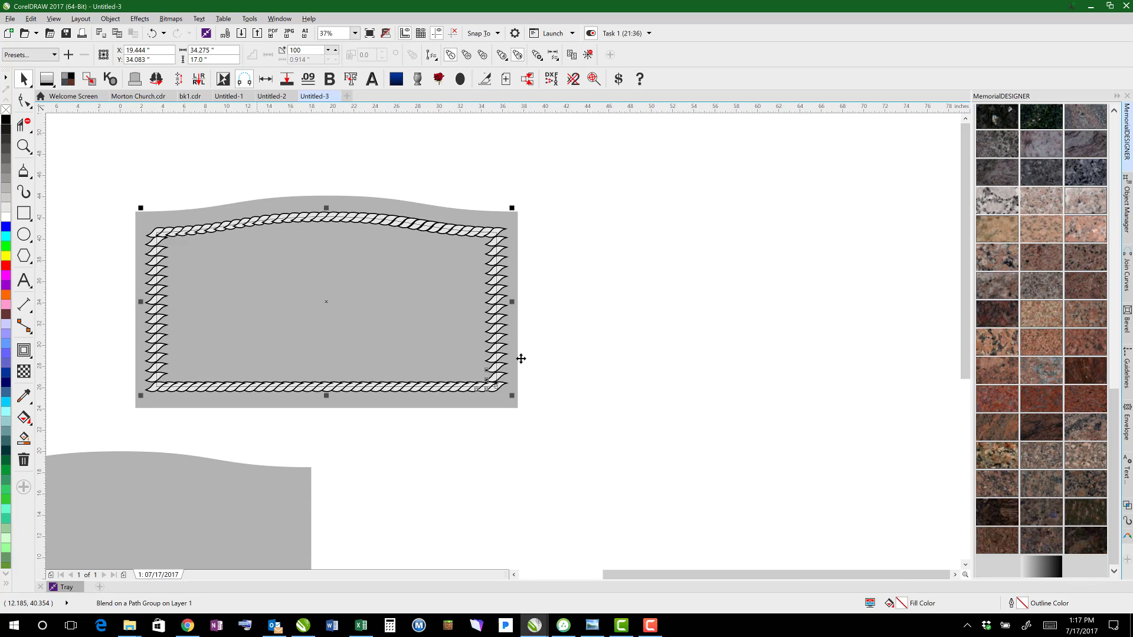
scroll(480, 379, up, 2)
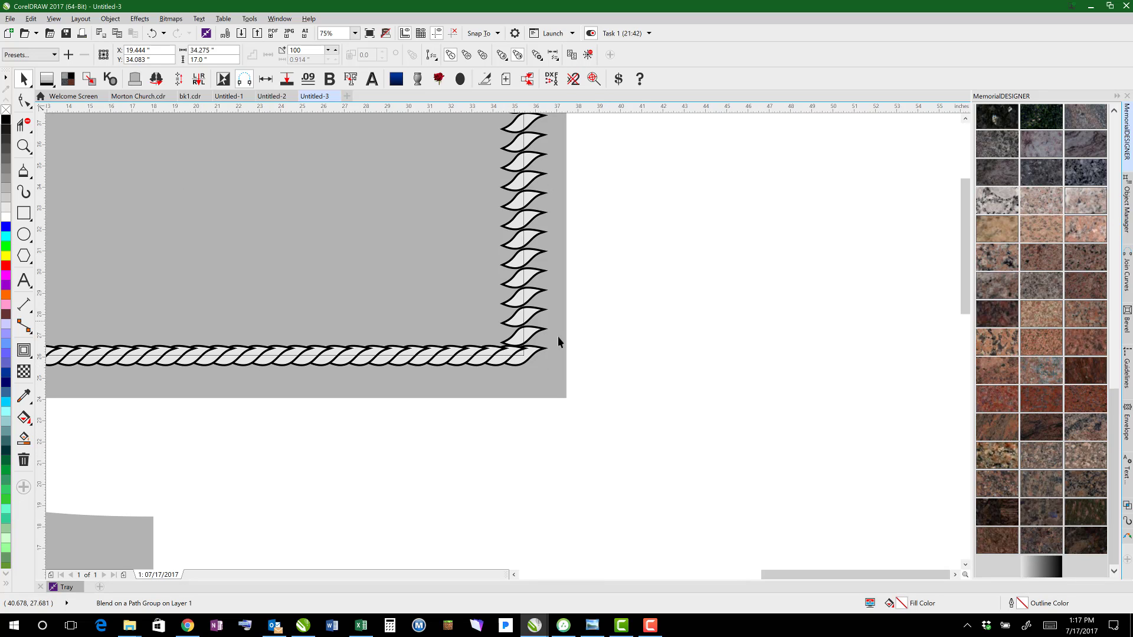
click(529, 352)
click(528, 353)
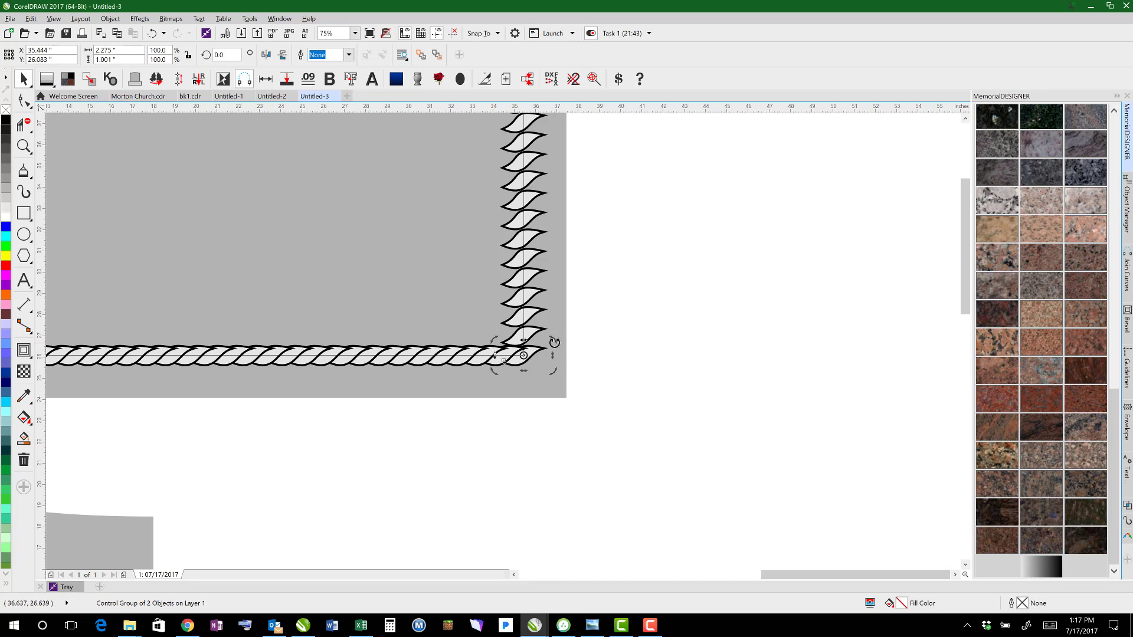
drag(555, 342, 543, 335)
key(ctrl+z)
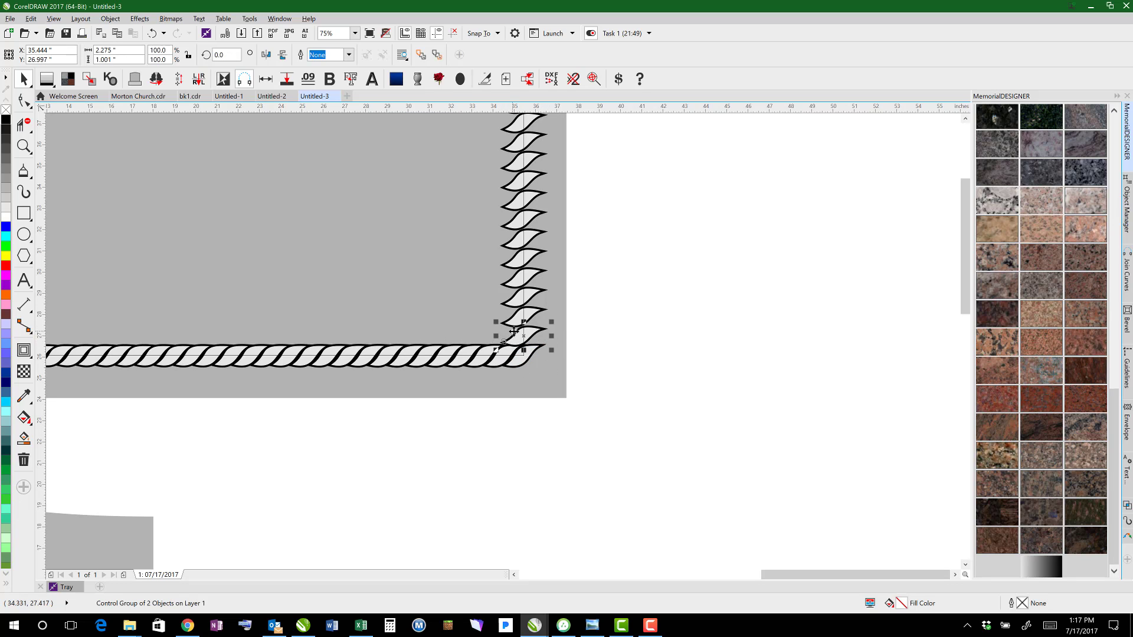
- Try rotating the other control leaf, just above the lower-right corner, to about 139 degrees
click(514, 331)
drag(495, 321, 533, 359)
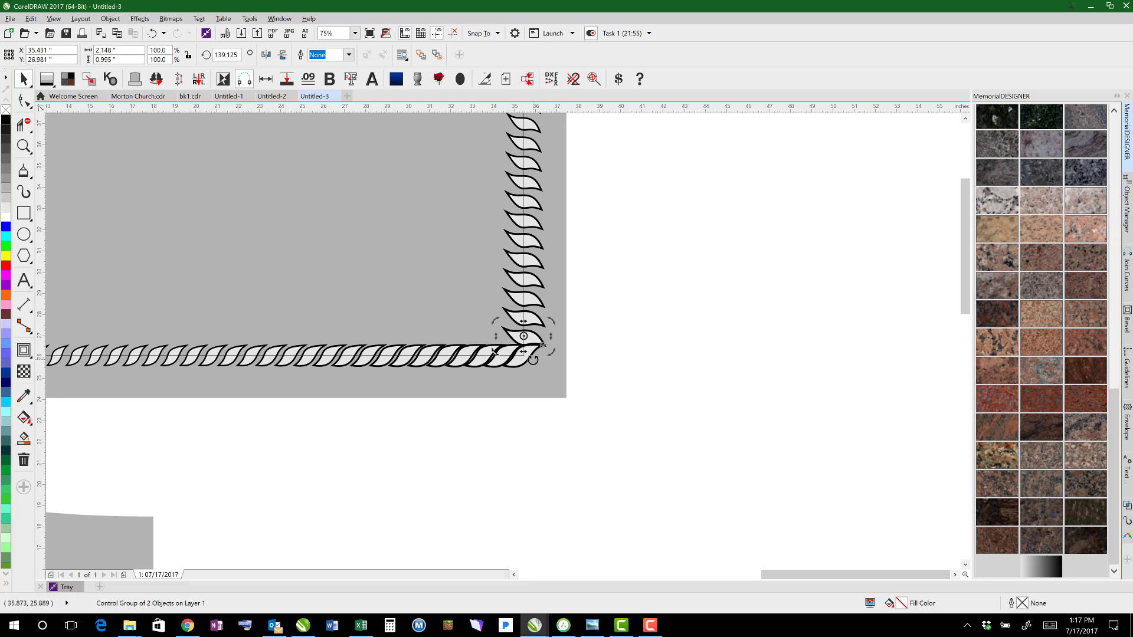
key(ctrl+z)
- Set the leaf border blend to rotate all objects along its path
scroll(515, 290, down, 1)
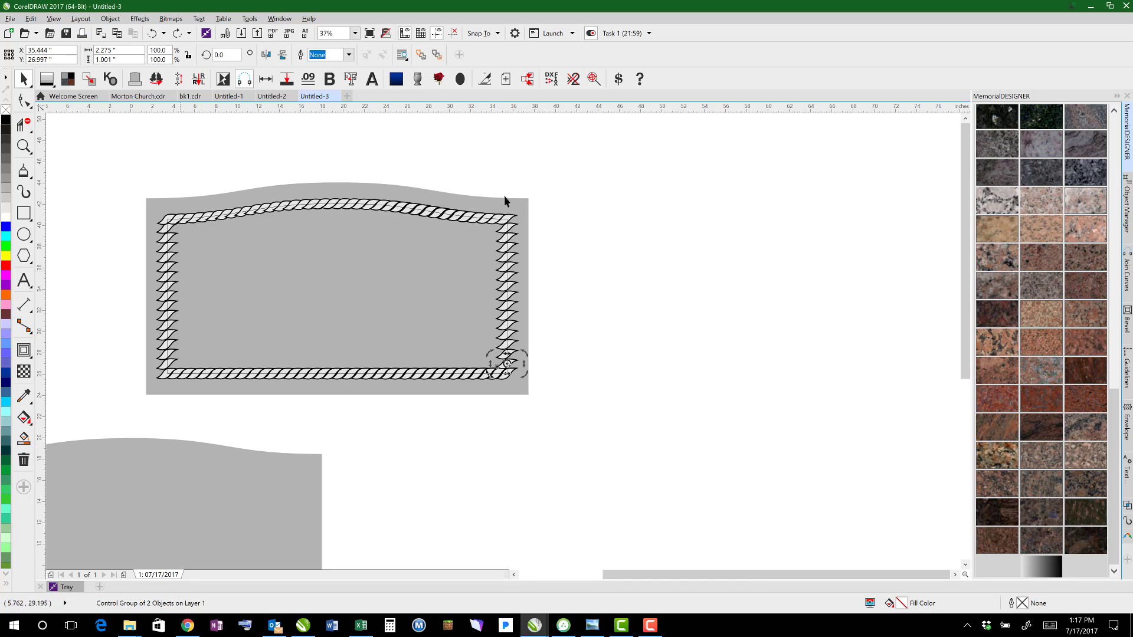
click(458, 216)
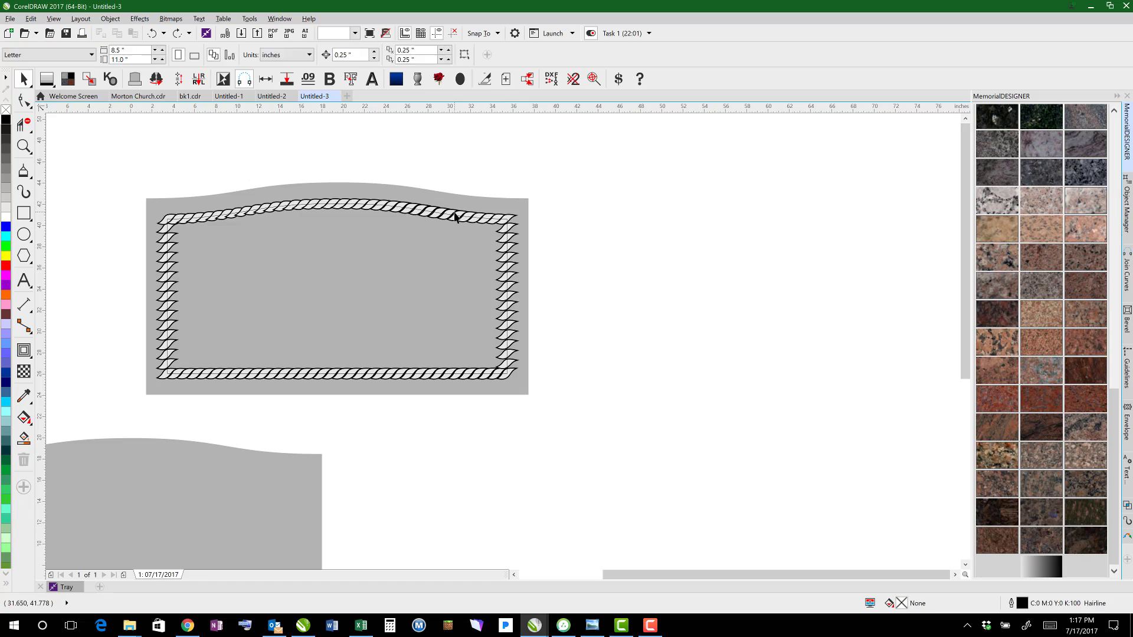
click(537, 55)
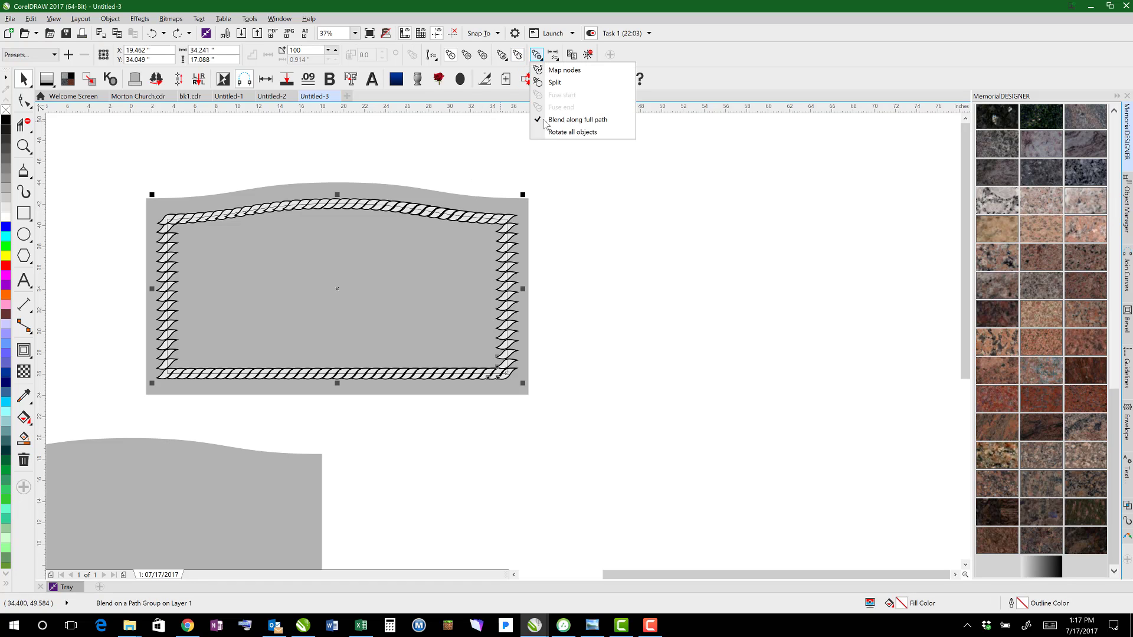
click(545, 130)
click(581, 213)
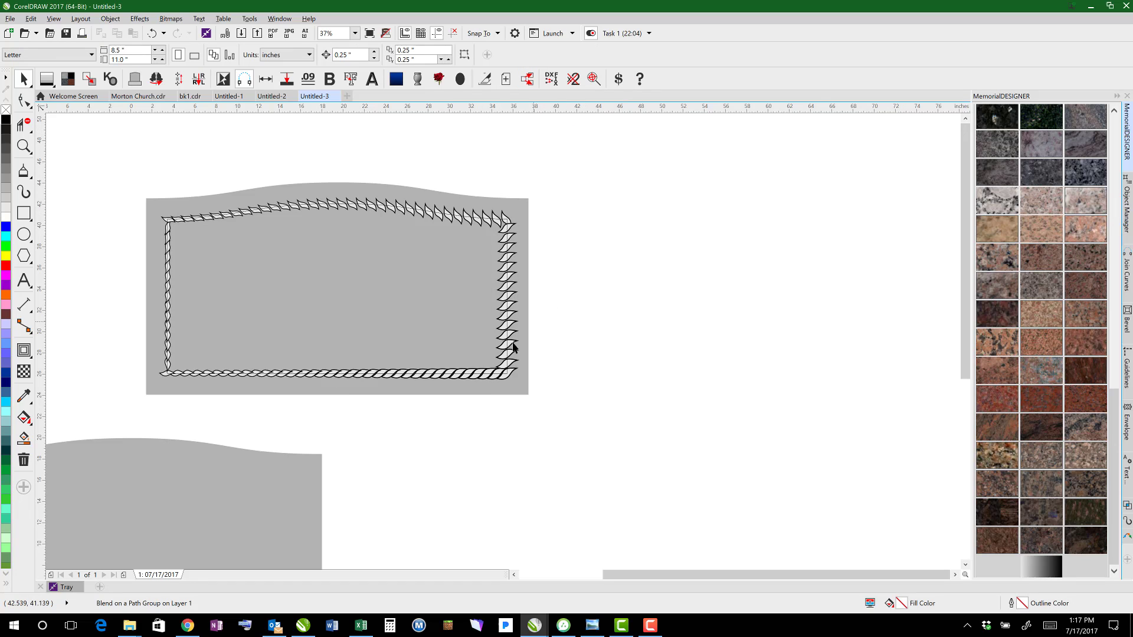
- Rotate the control leaf just above the border's lower-right corner to about 96 degrees
click(514, 363)
scroll(515, 362, up, 1)
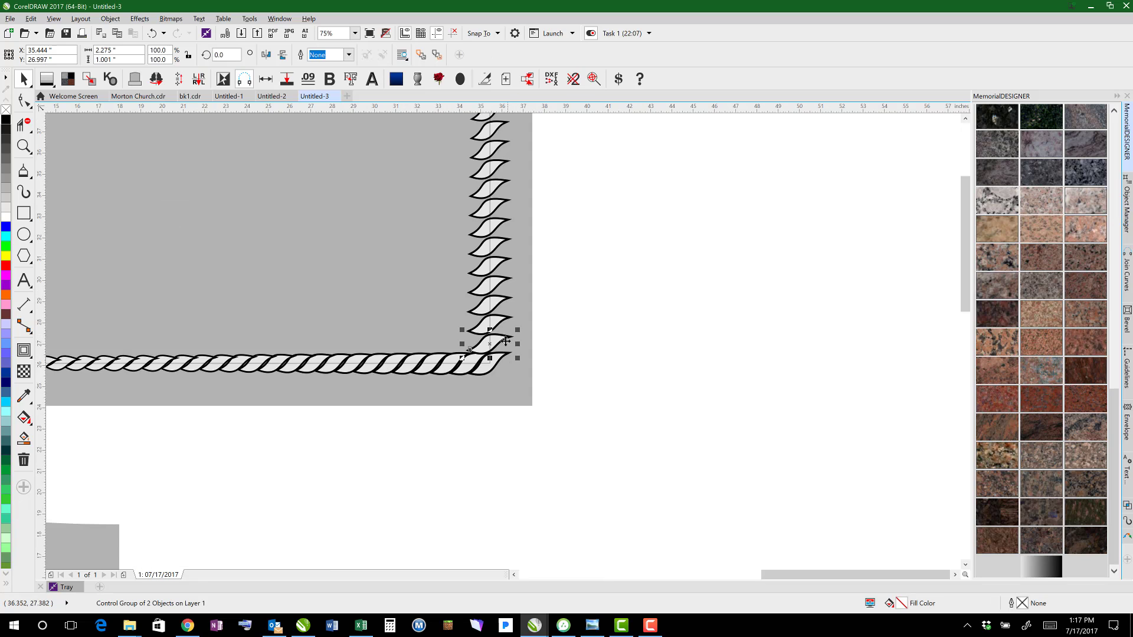
click(506, 341)
drag(520, 329, 474, 316)
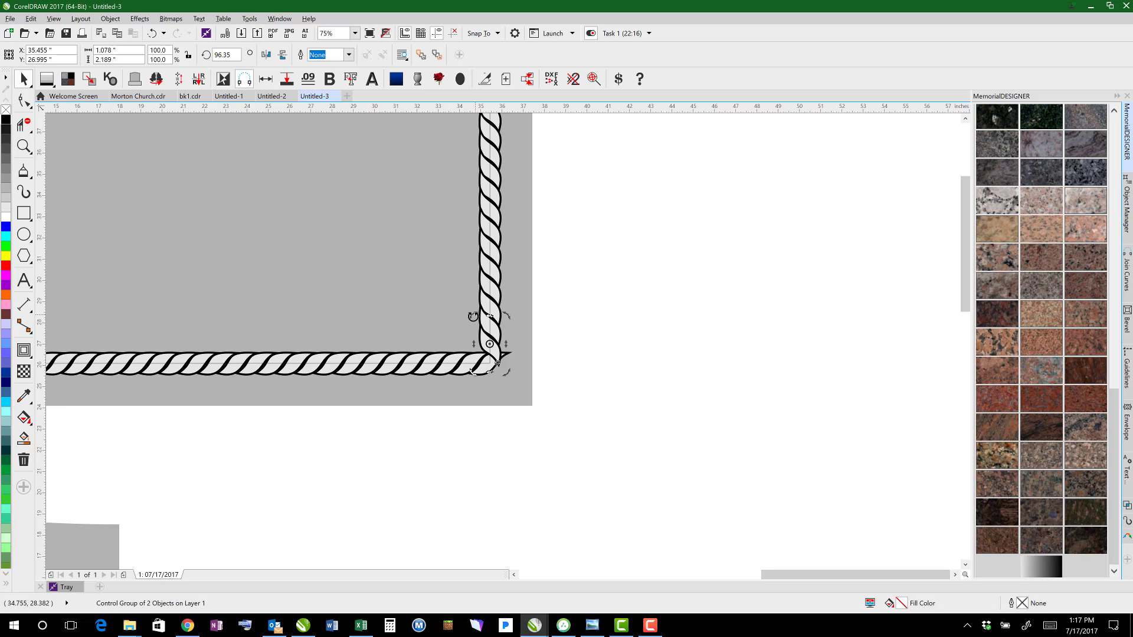
click(588, 253)
scroll(467, 372, down, 1)
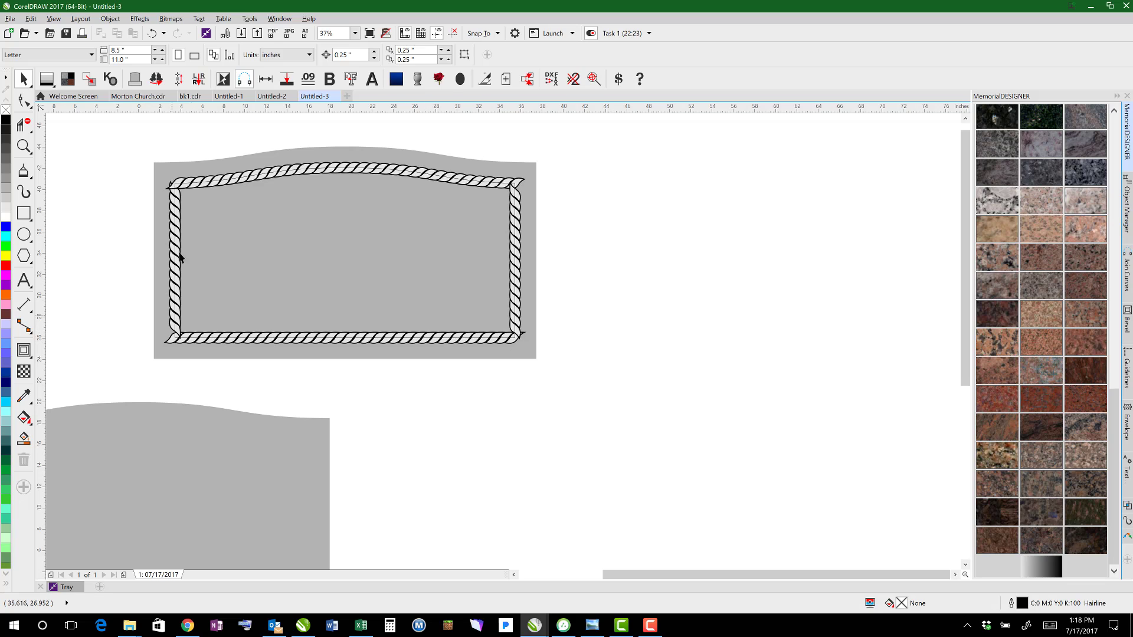
- Add path nodes on both sides of the border's lower-left corner and delete the corner node between them
click(177, 189)
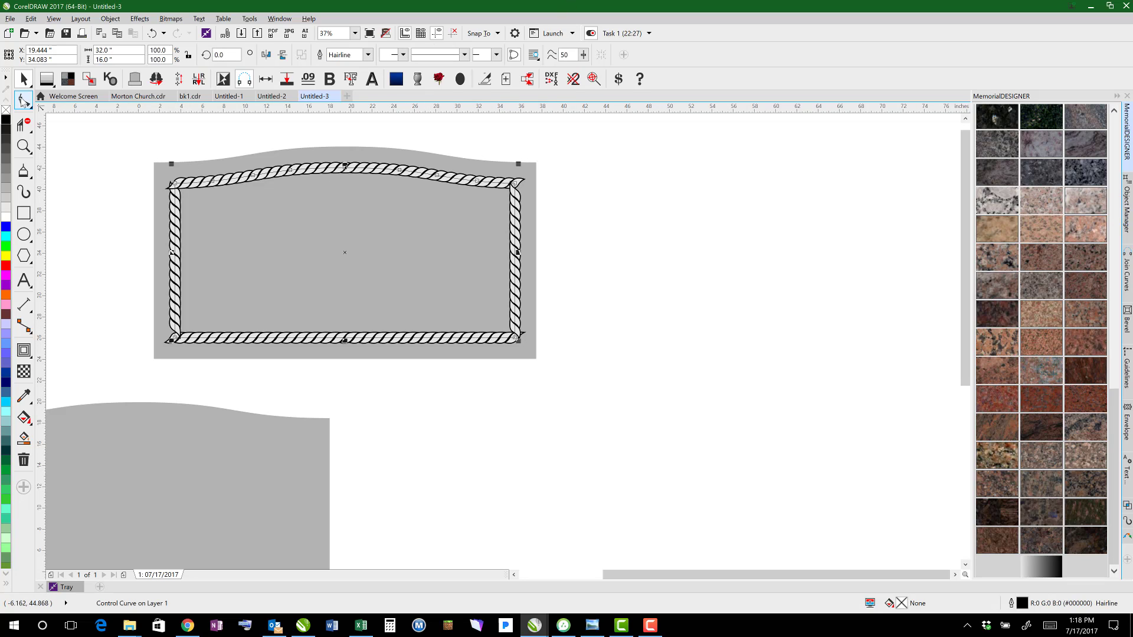
click(23, 101)
scroll(502, 341, up, 4)
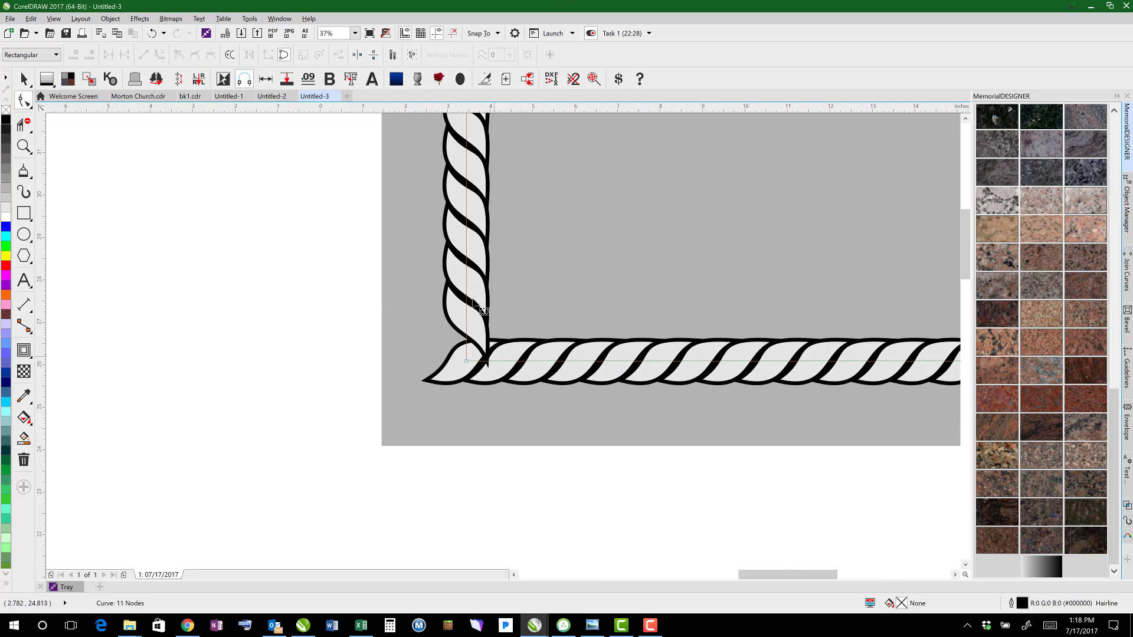
double_click(698, 361)
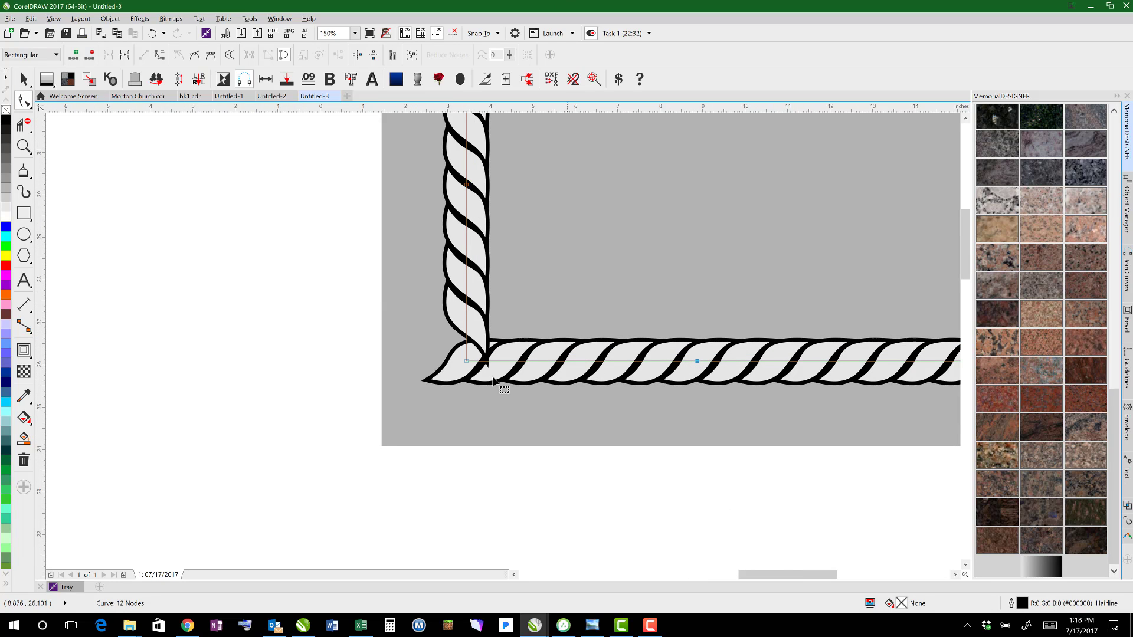
double_click(466, 361)
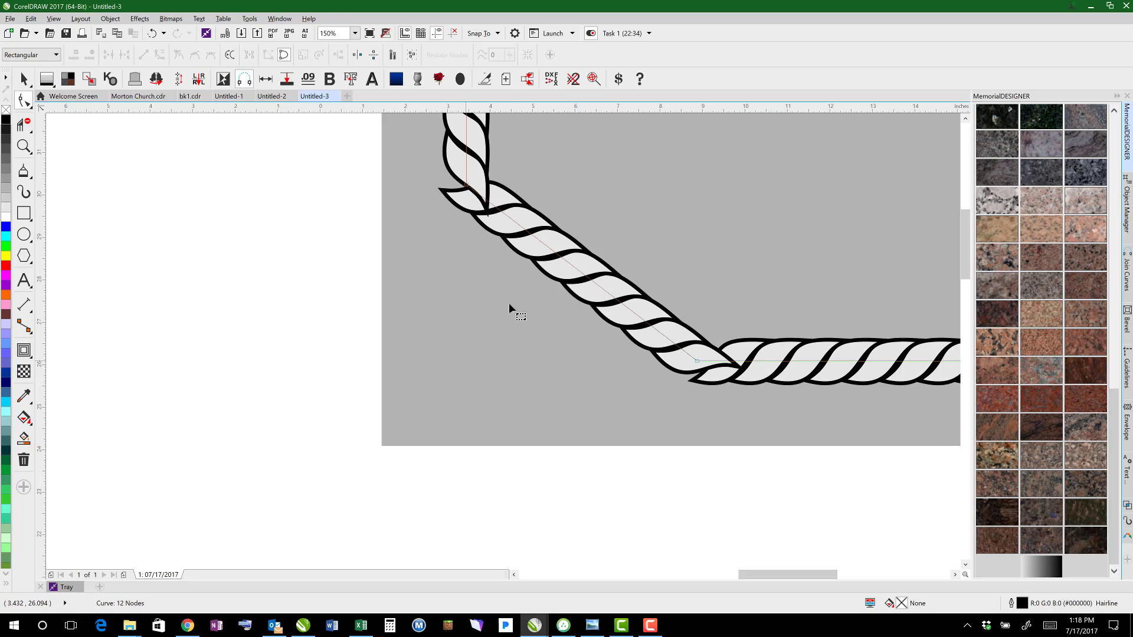
- Convert the diagonal segment at the path's lower-left corner to a curve and bend it outward into a rounded corner
right_click(563, 260)
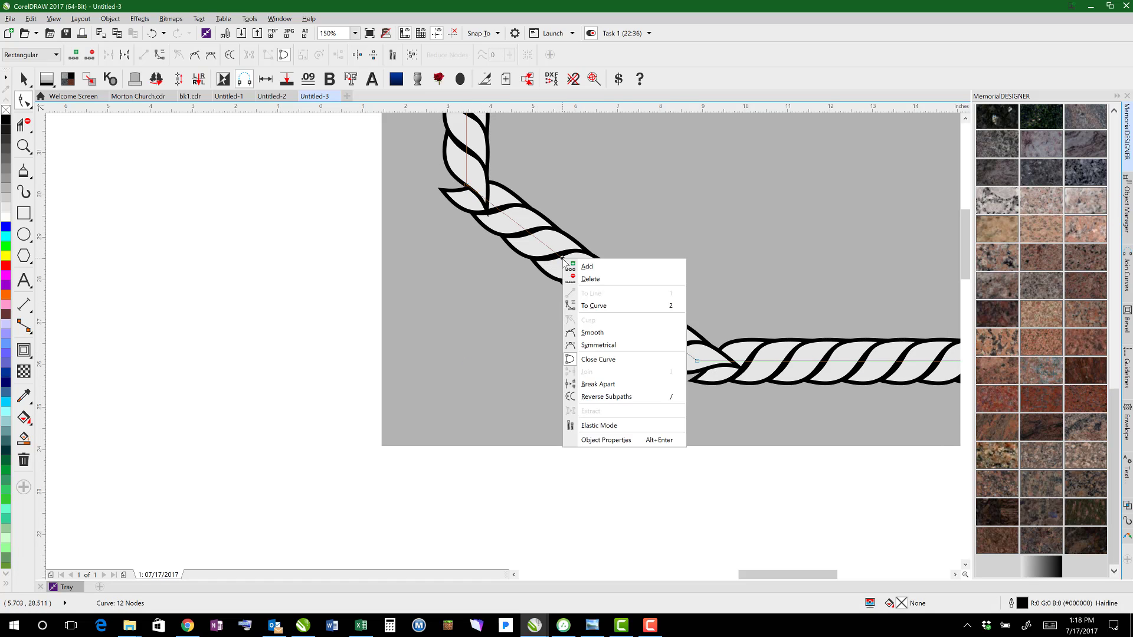
click(610, 315)
drag(584, 282, 555, 314)
scroll(570, 277, down, 2)
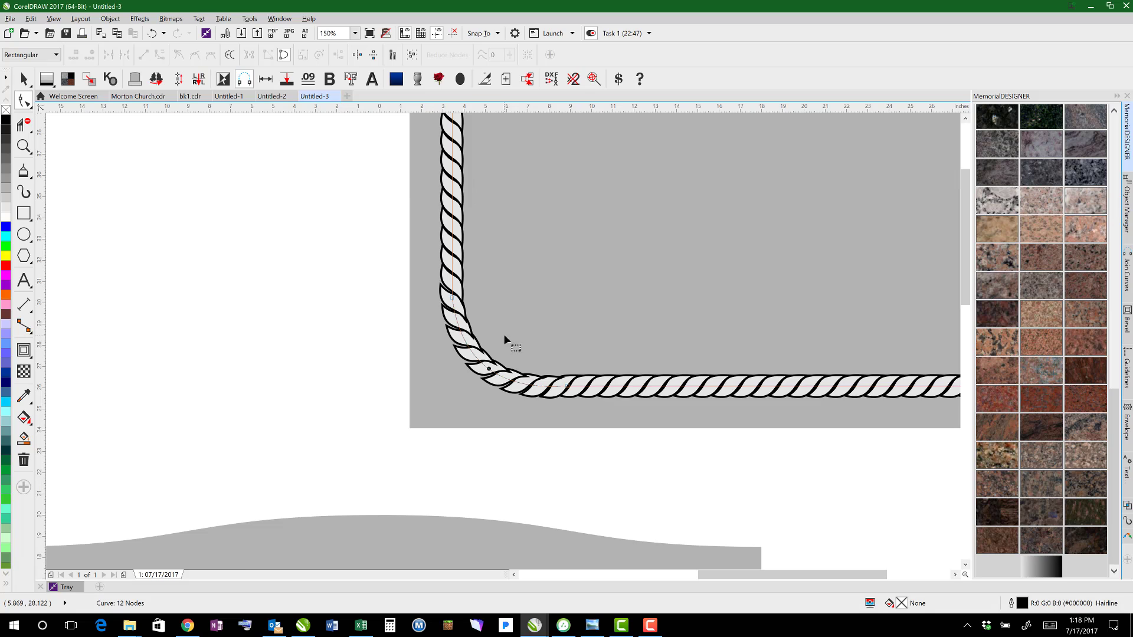
scroll(488, 216, down, 1)
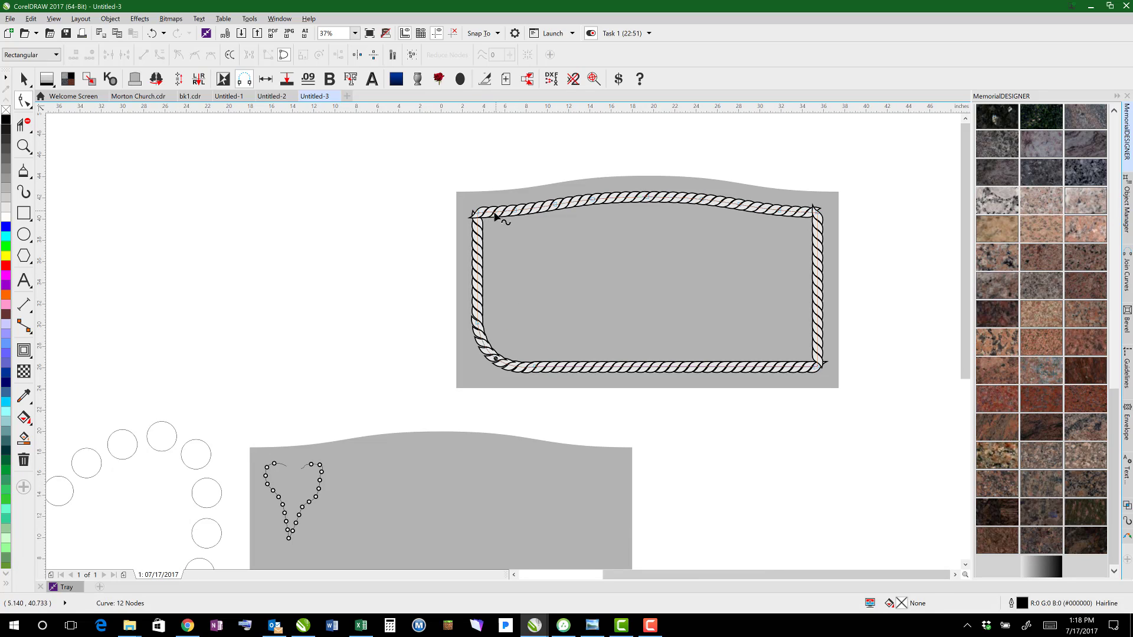
click(494, 214)
click(477, 239)
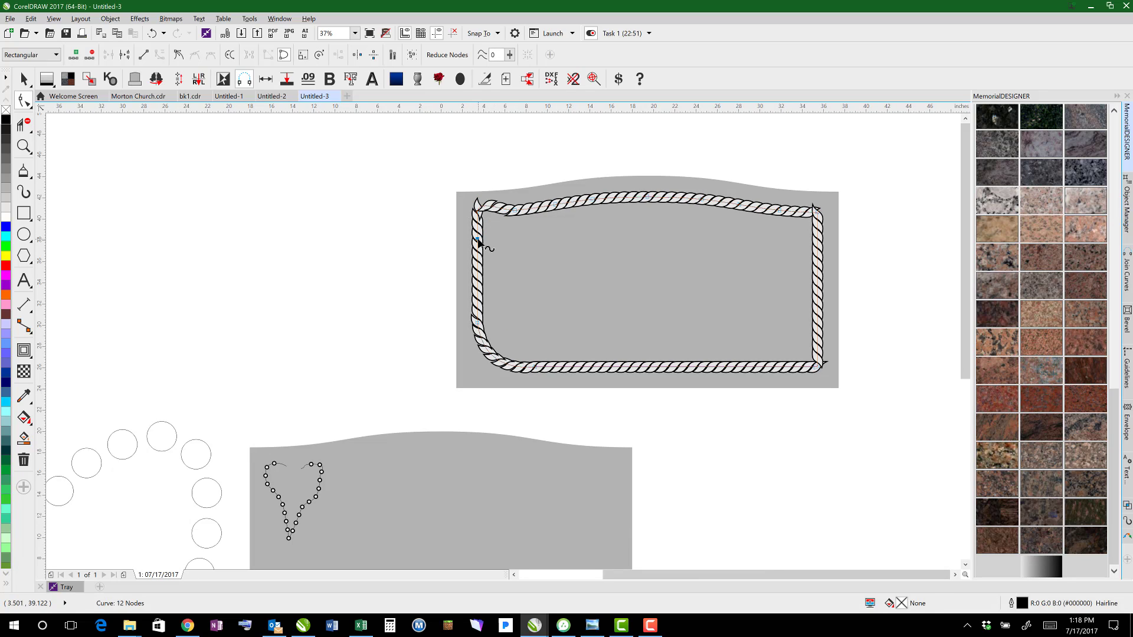
key(ctrl+z)
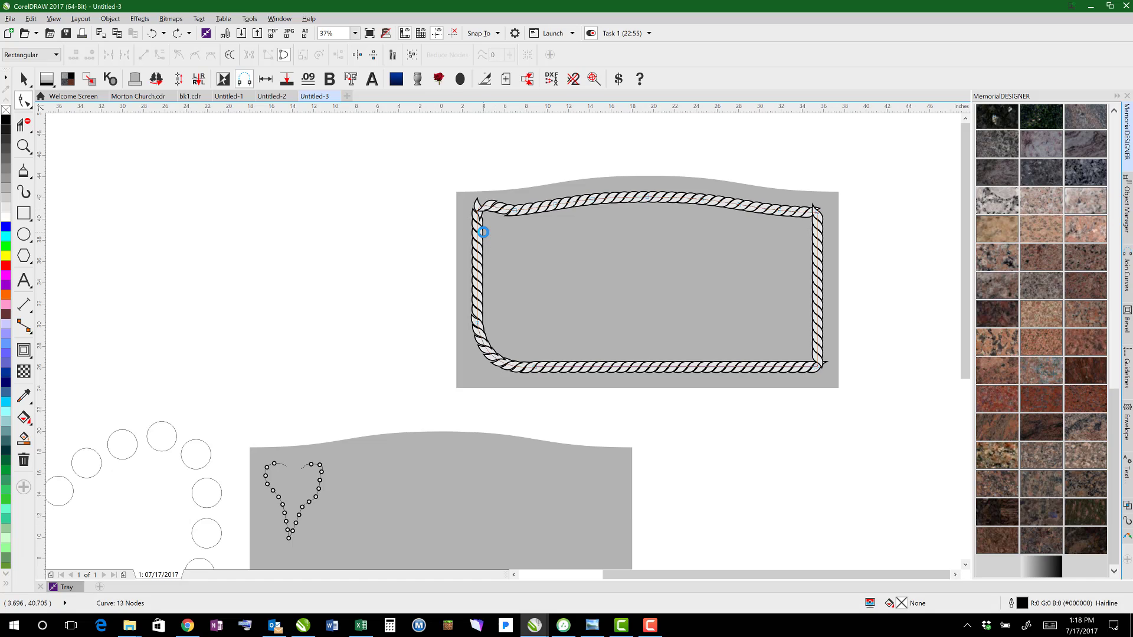
- Round the path's upper-left corner by adding a node on the left edge, deleting the corner node and curving the connecting segment
double_click(477, 246)
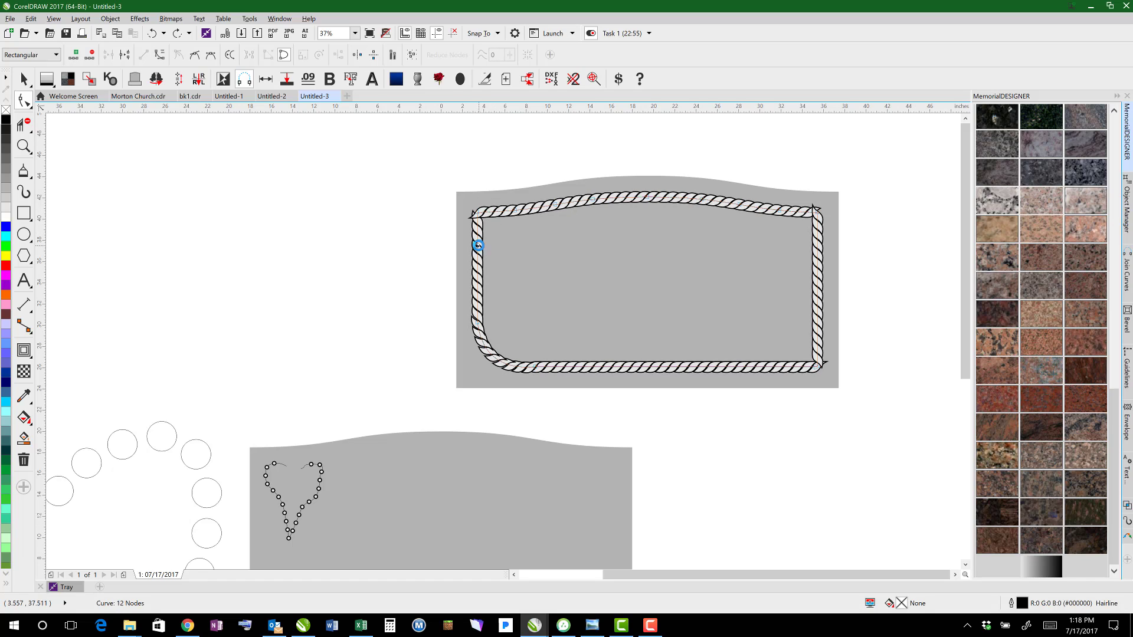
double_click(478, 213)
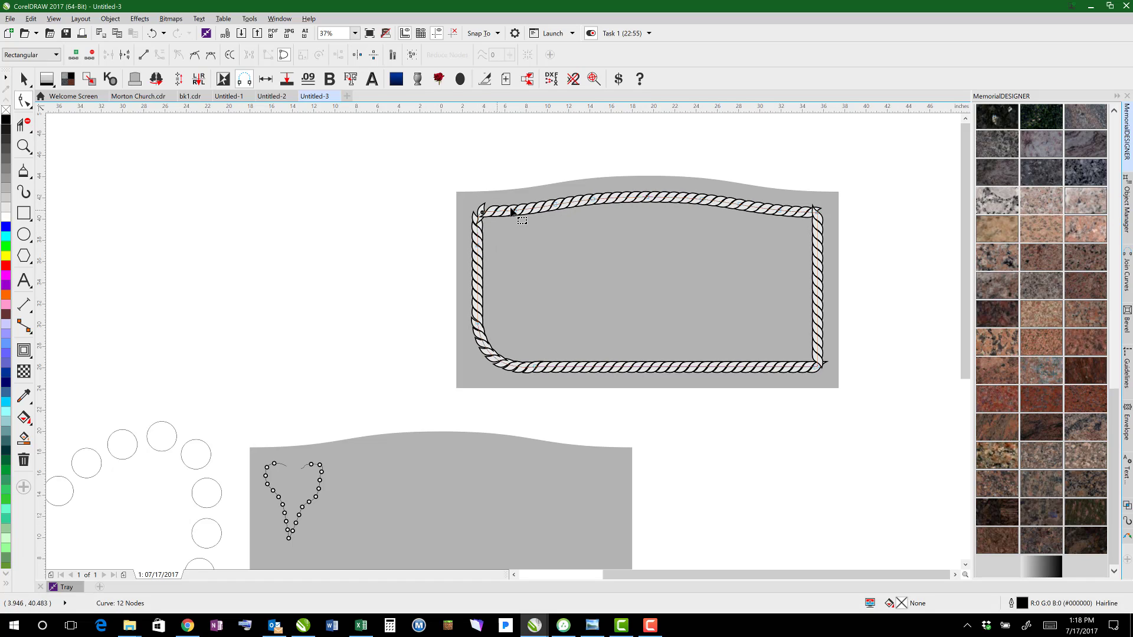
click(476, 214)
mouse_move(472, 214)
mouse_down()
mouse_move(489, 218)
mouse_move(478, 212)
mouse_up()
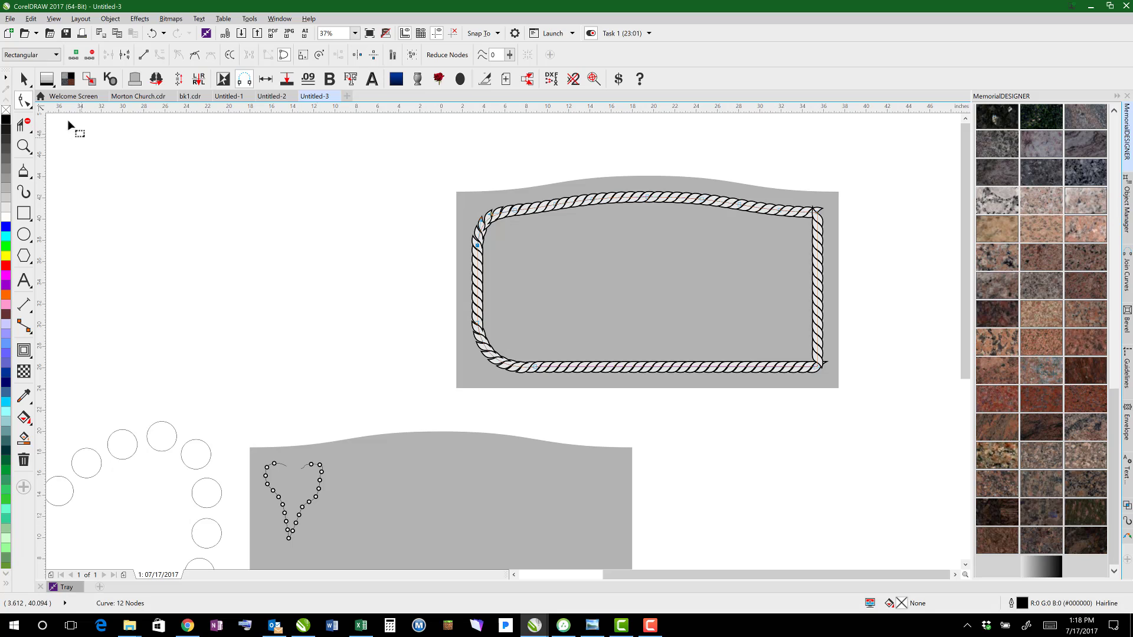
click(23, 78)
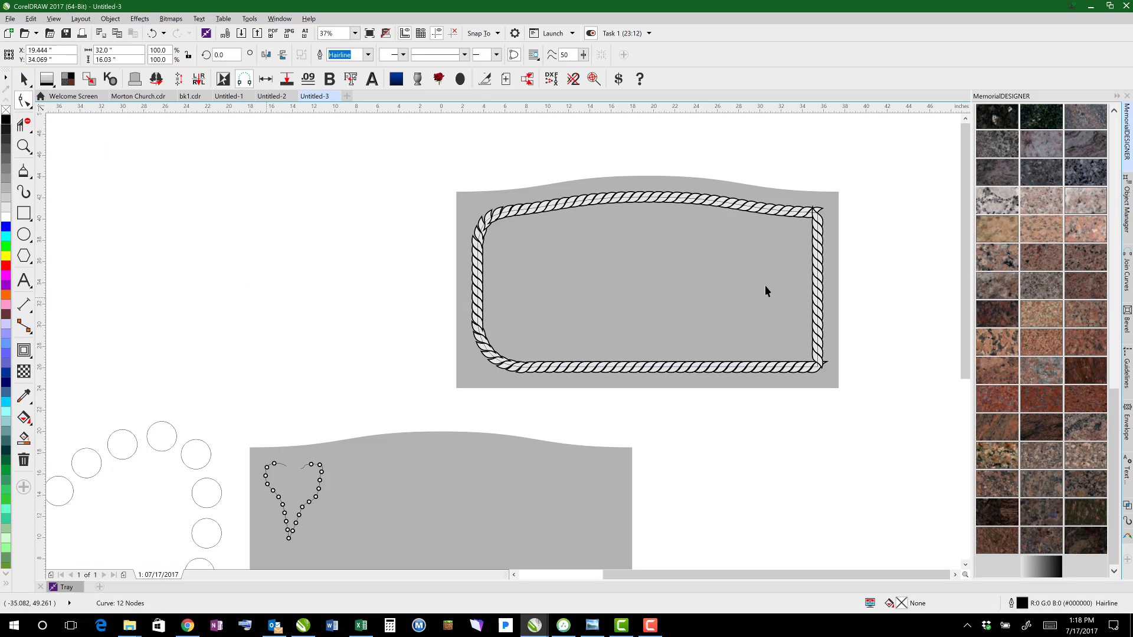
- Examine the leaf spacing around the rounded upper-left corner in wireframe view, returning to the filled view
key(Escape)
key(shift+F9)
scroll(508, 238, up, 3)
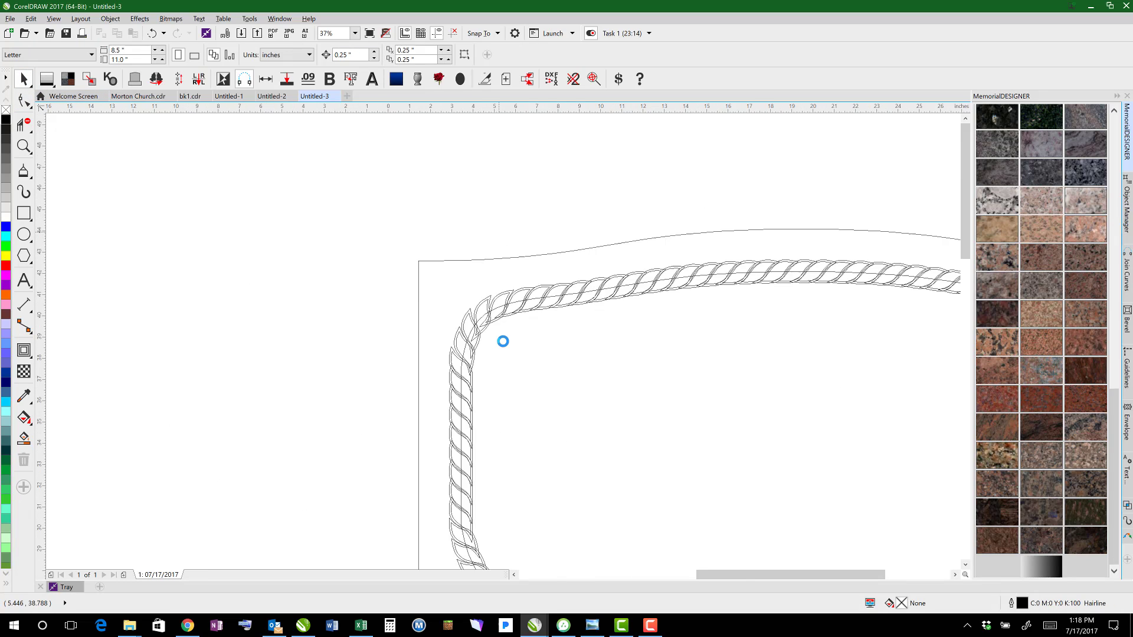
scroll(538, 282, down, 2)
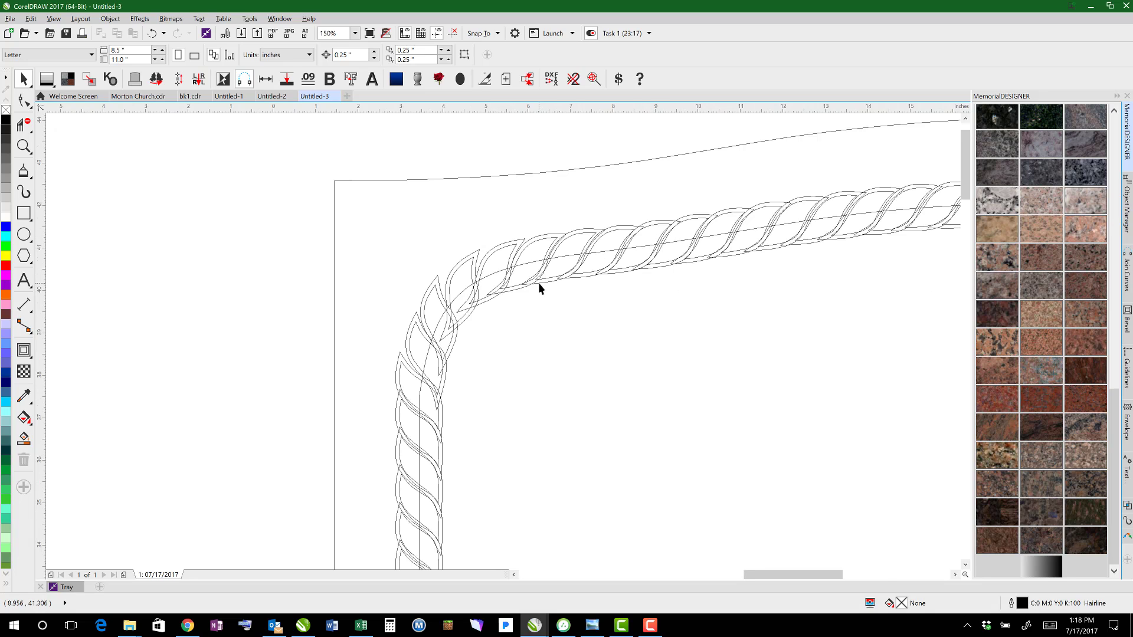
key(shift+F9)
- Remove the outline from the control curve that the leaf border follows
click(502, 334)
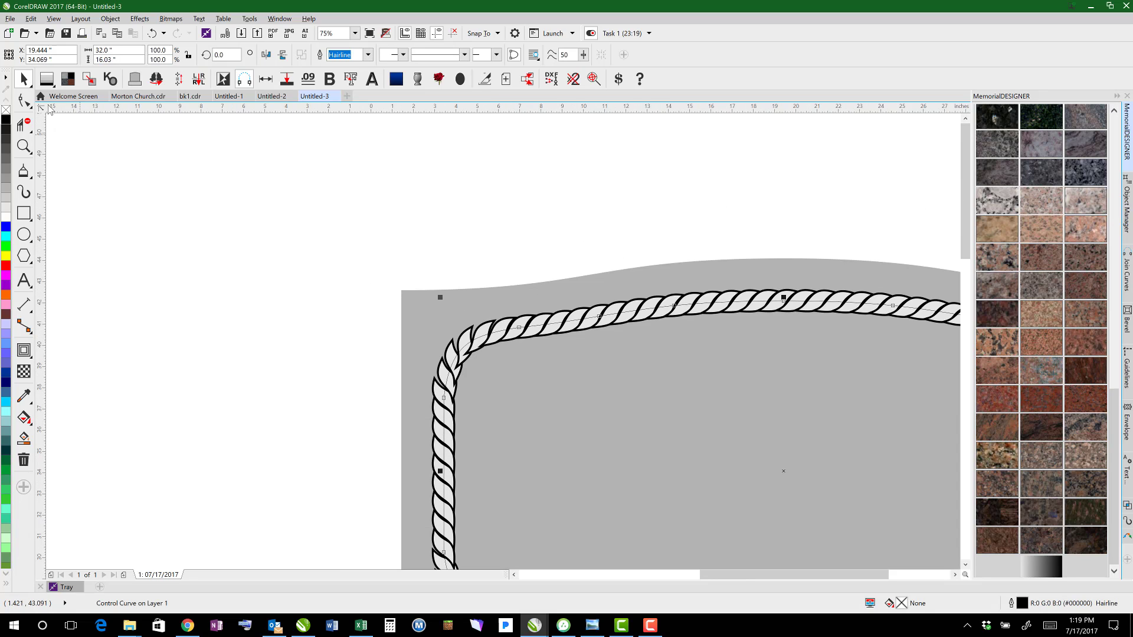
right_click(6, 111)
scroll(561, 354, down, 2)
key(Escape)
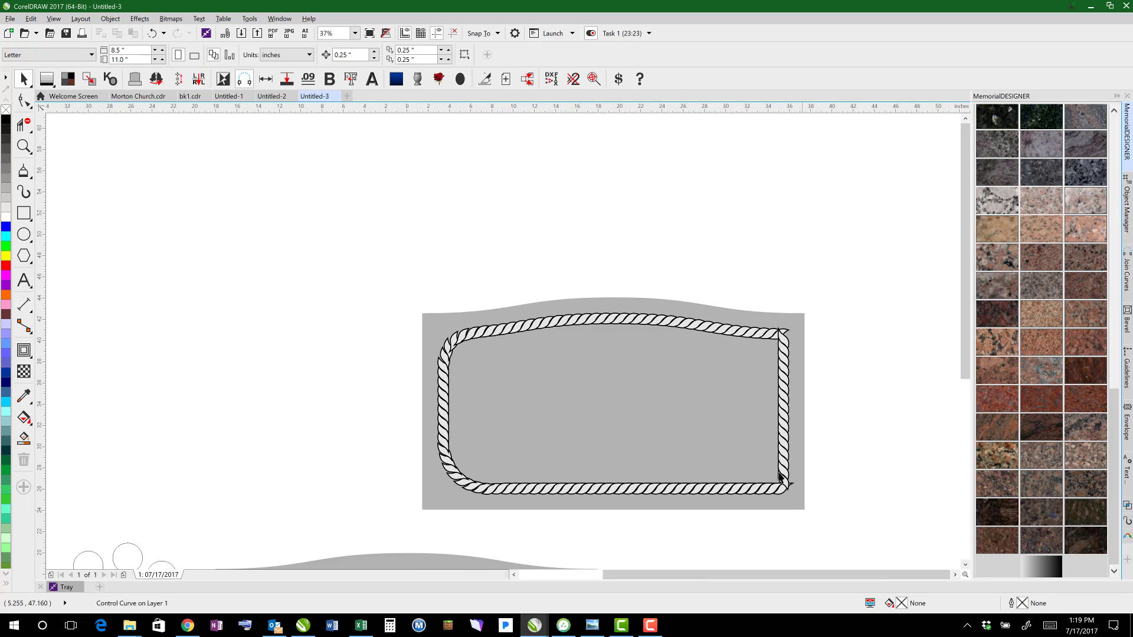
- Round the path's upper-right corner by adding a node on the right edge, deleting the corner node and bending the segment outward
scroll(495, 336, up, 2)
click(488, 314)
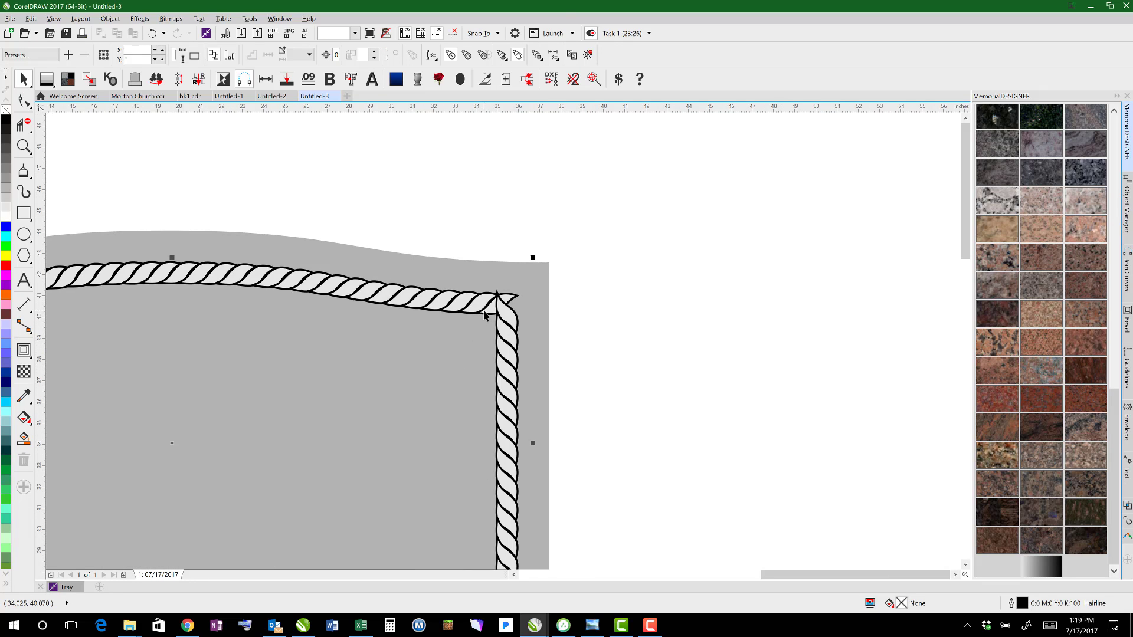
click(23, 101)
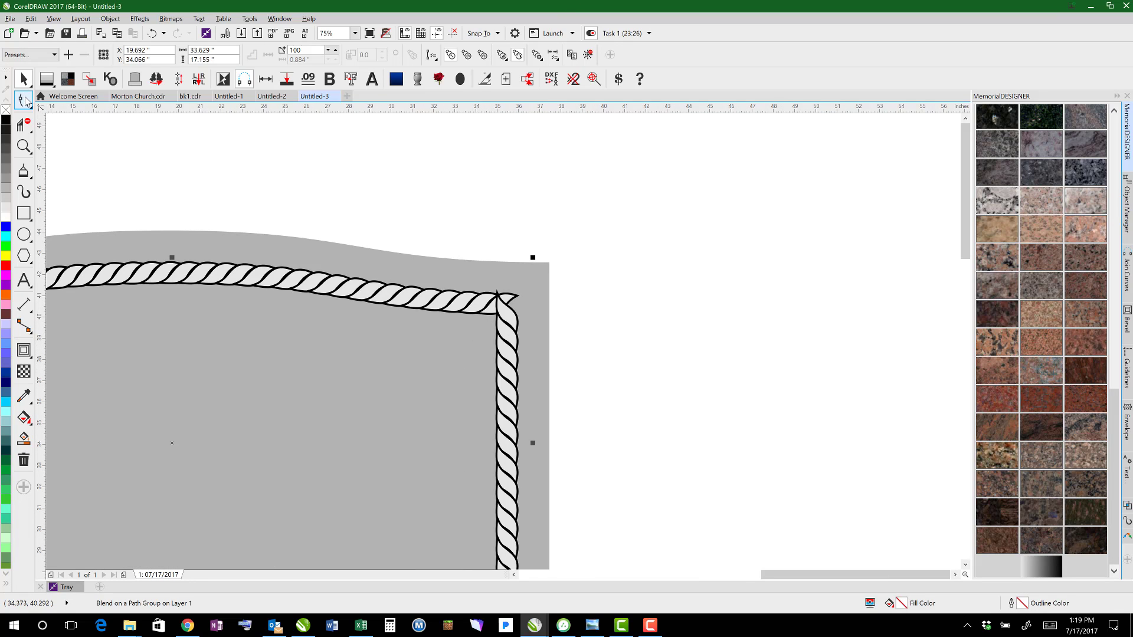
click(483, 307)
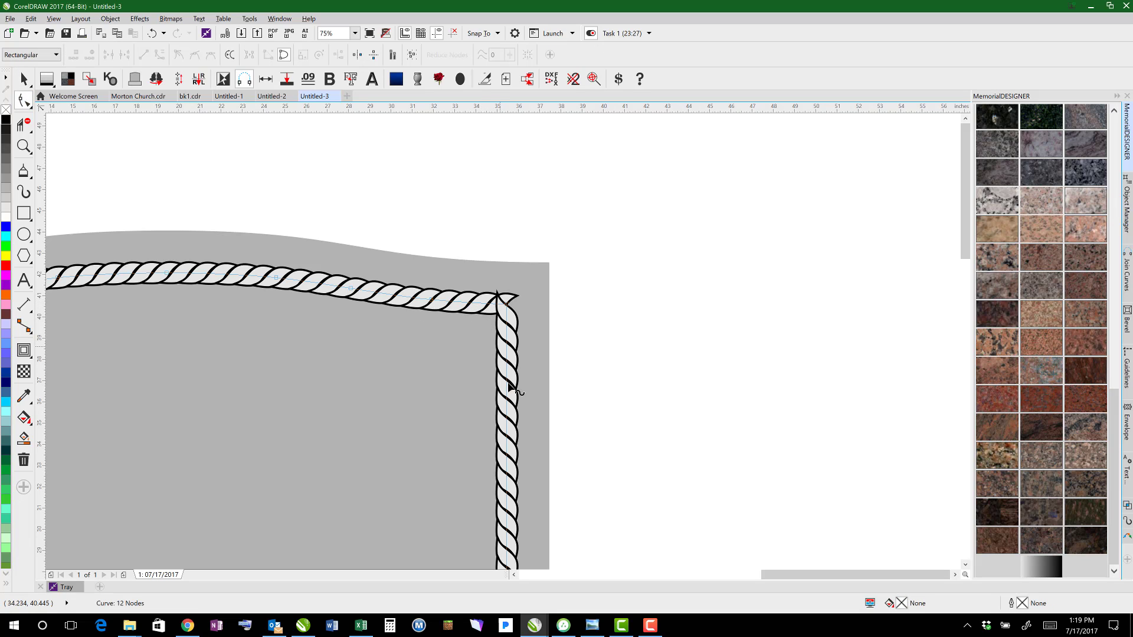
double_click(506, 404)
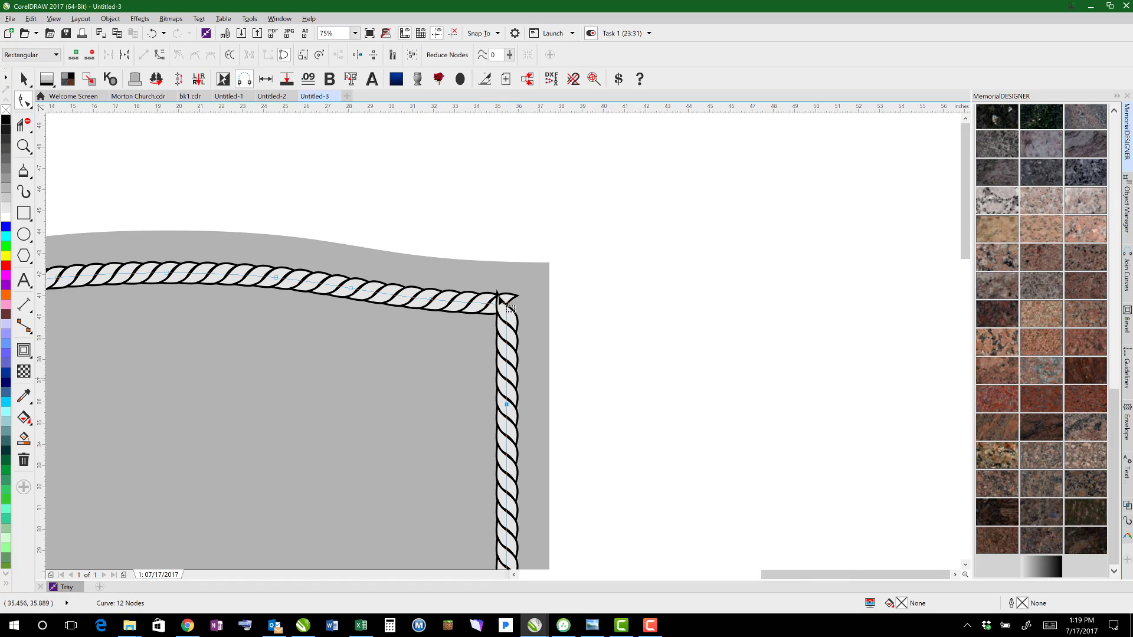
click(503, 304)
key(Delete)
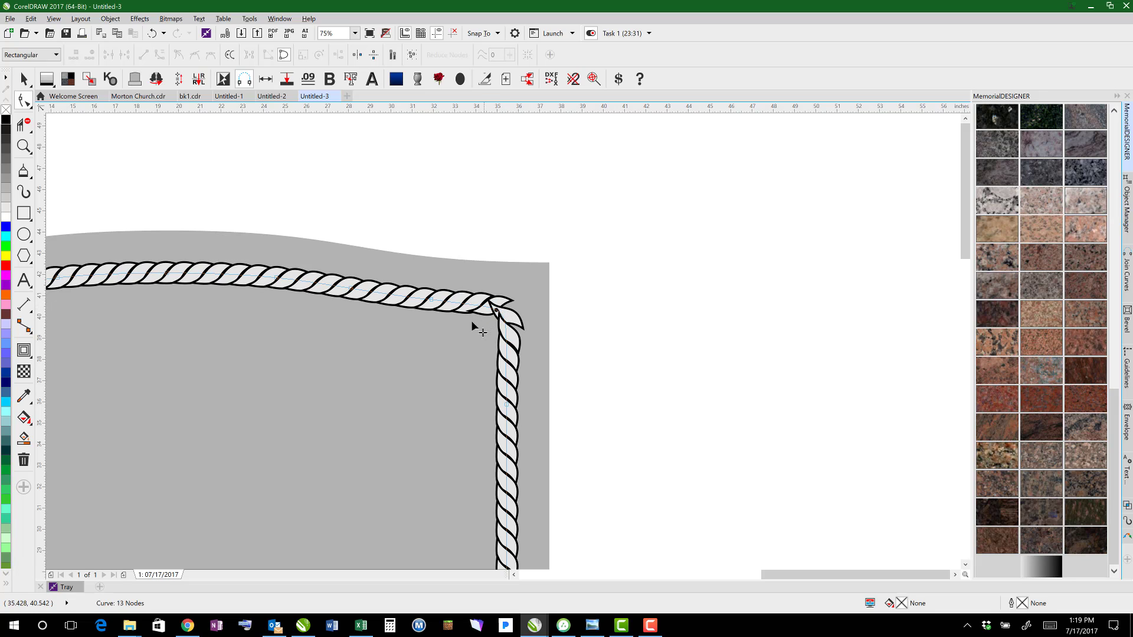
drag(470, 323, 507, 325)
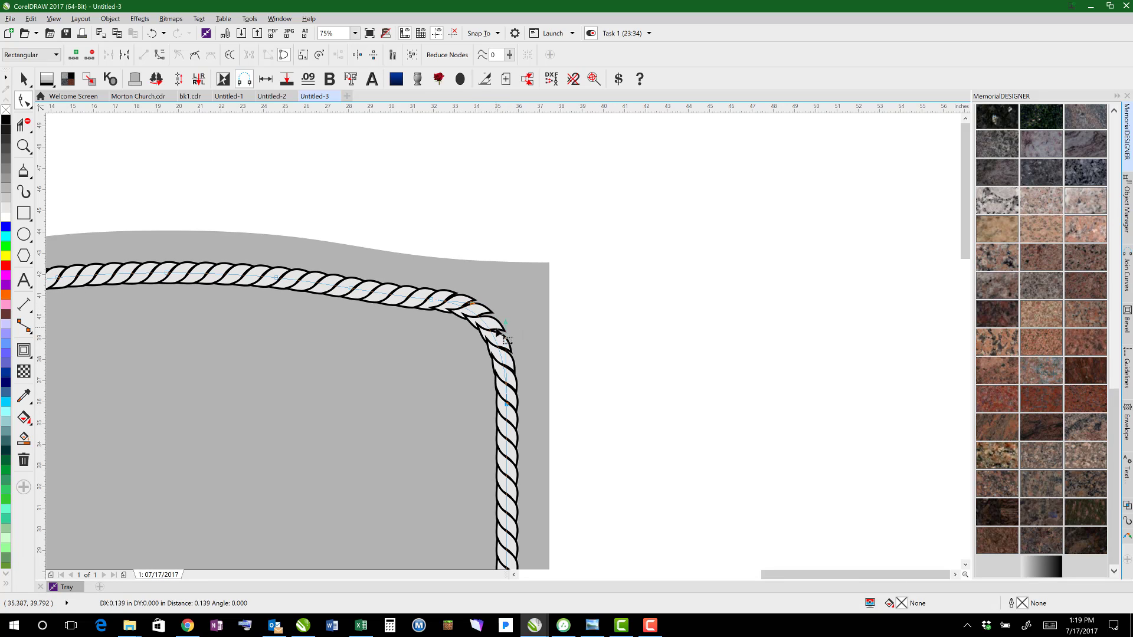
- Add path nodes on both sides of the border's lower-right corner and delete the corner node between them
scroll(508, 325, down, 1)
scroll(495, 316, down, 1)
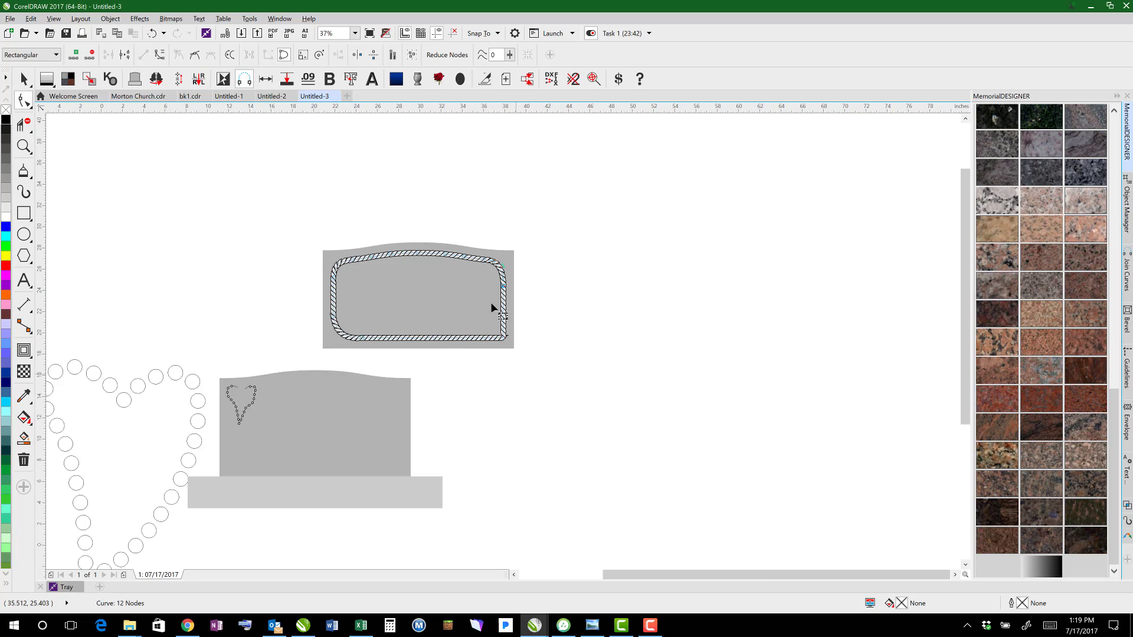
scroll(494, 314, up, 3)
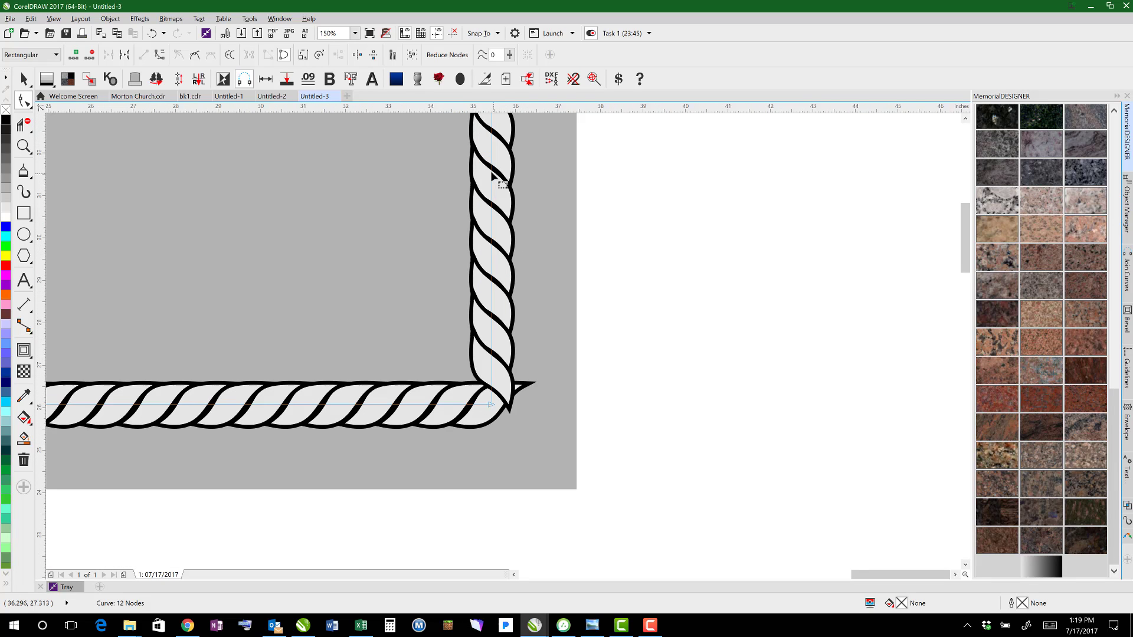
click(324, 405)
key(Delete)
- Convert the diagonal segment at the path's lower-right corner to a curve and bend it outward into a rounded corner
right_click(426, 263)
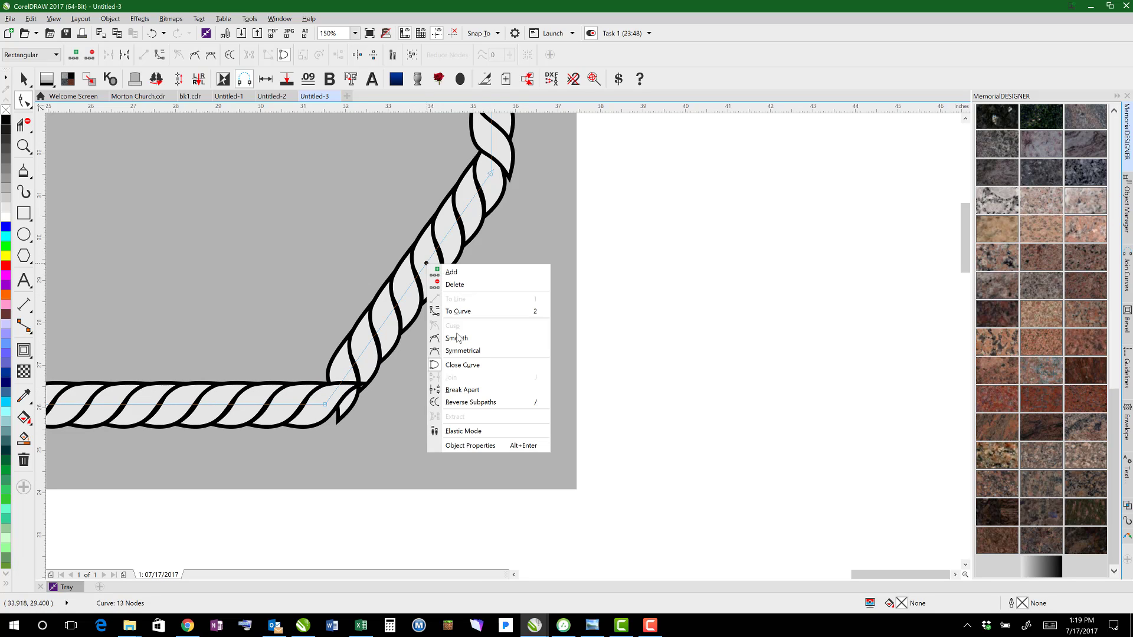
click(462, 311)
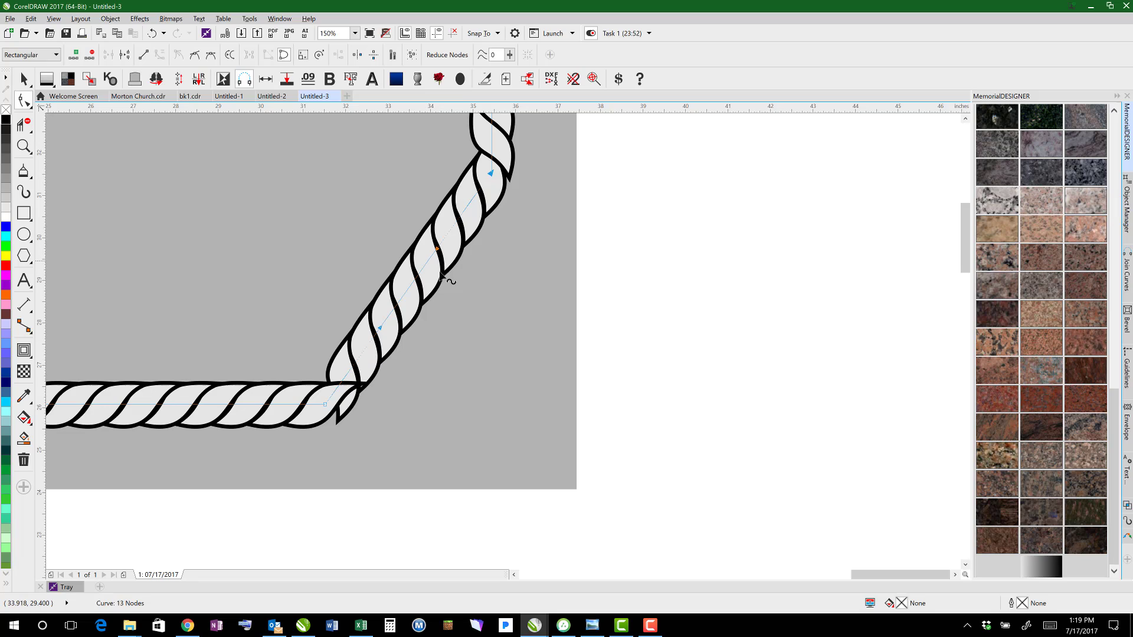
drag(441, 275, 479, 346)
click(24, 80)
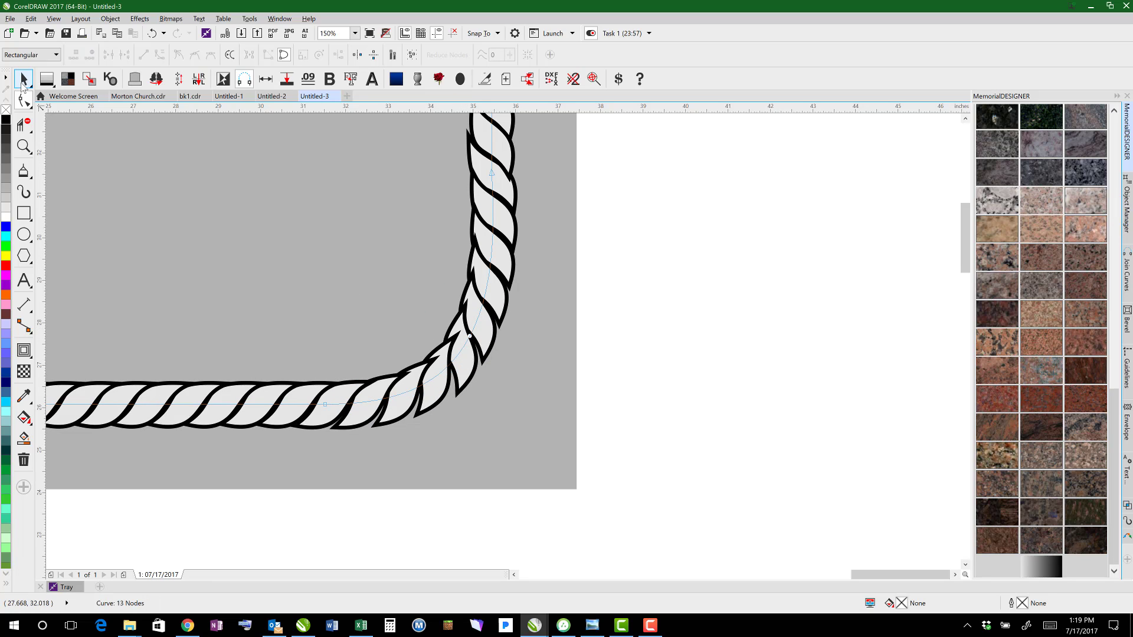
- Break the rope border's leaf blend apart from its path
click(497, 154)
click(495, 233)
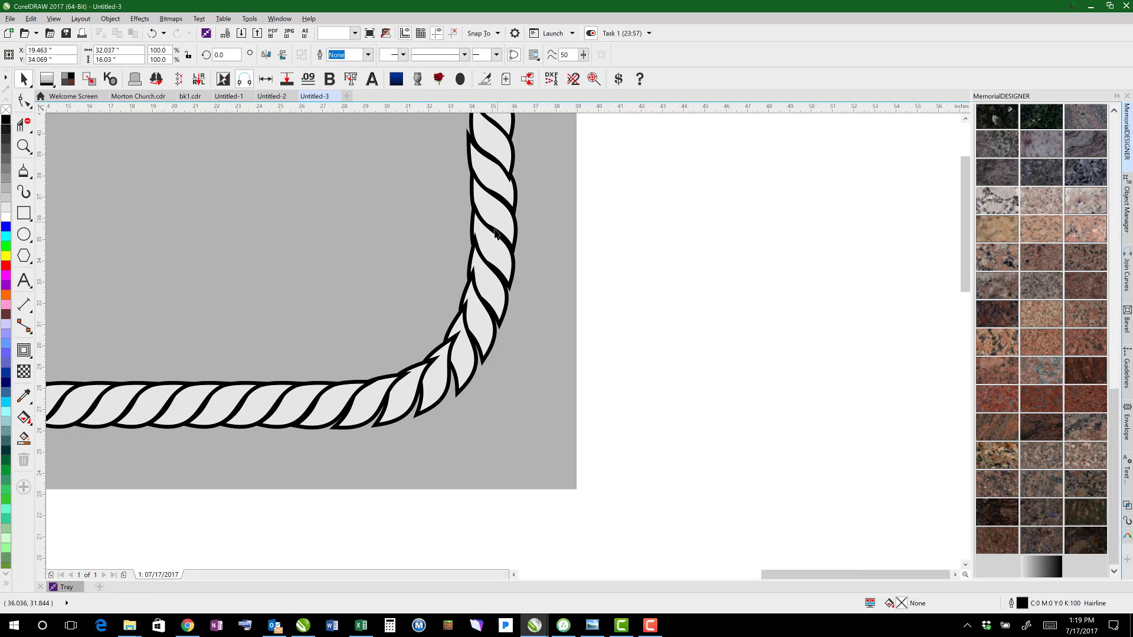
scroll(496, 233, down, 3)
scroll(369, 238, down, 2)
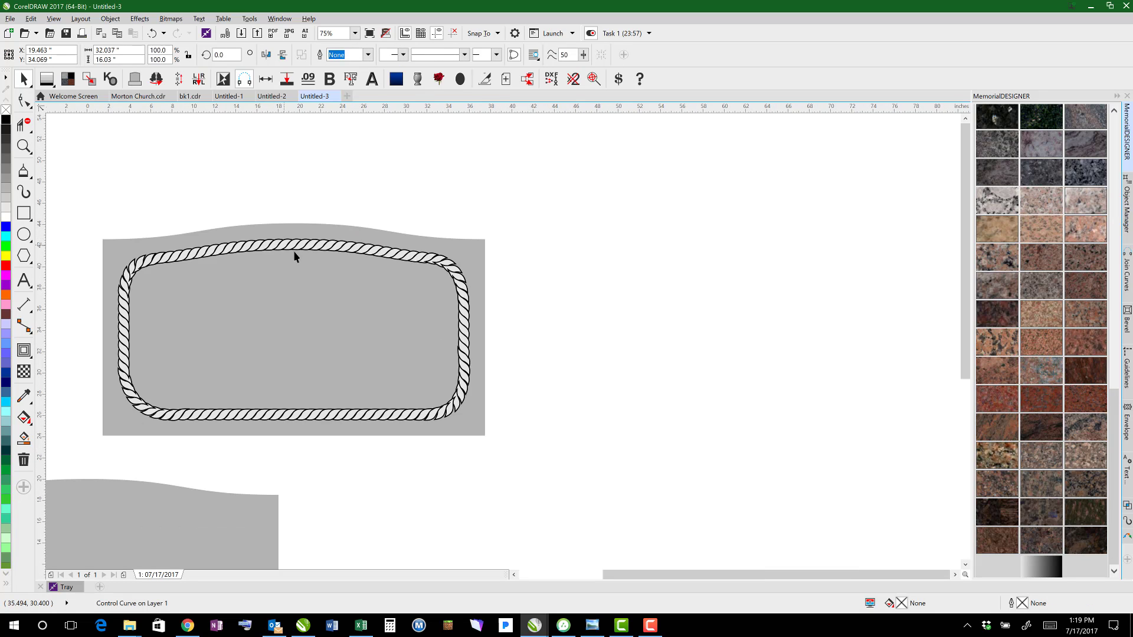
click(294, 254)
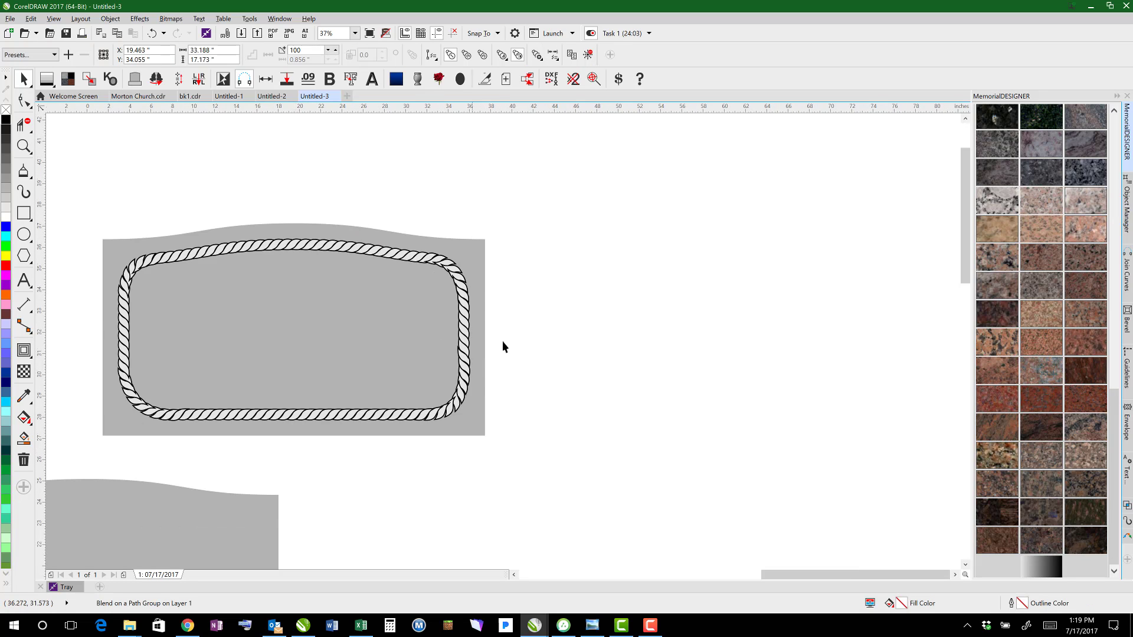
scroll(443, 370, up, 2)
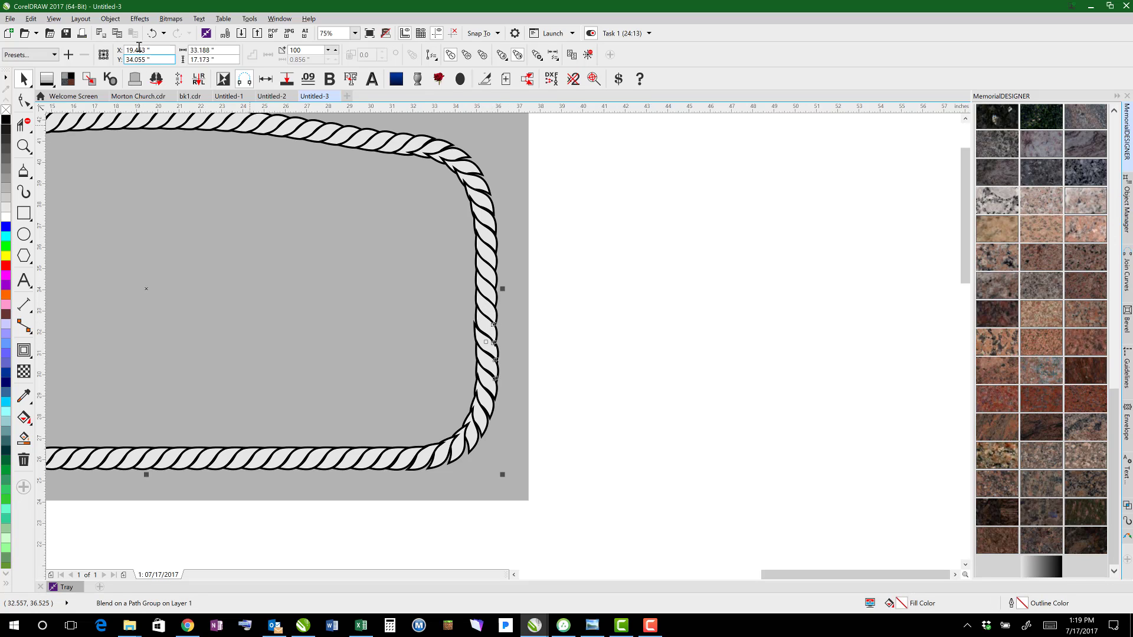
click(110, 19)
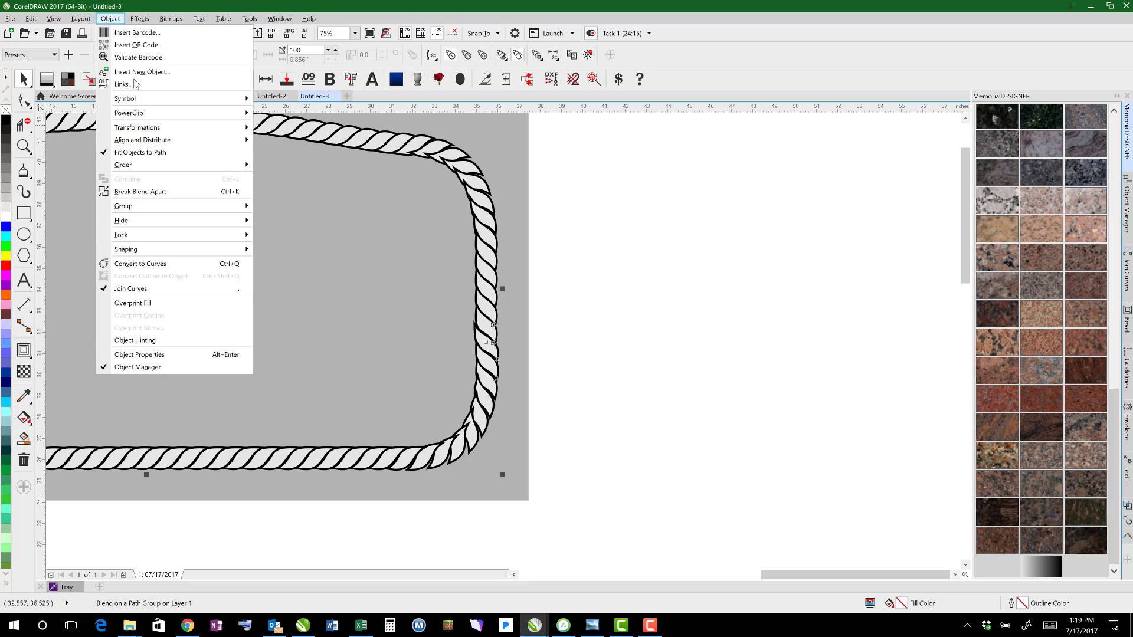
click(155, 193)
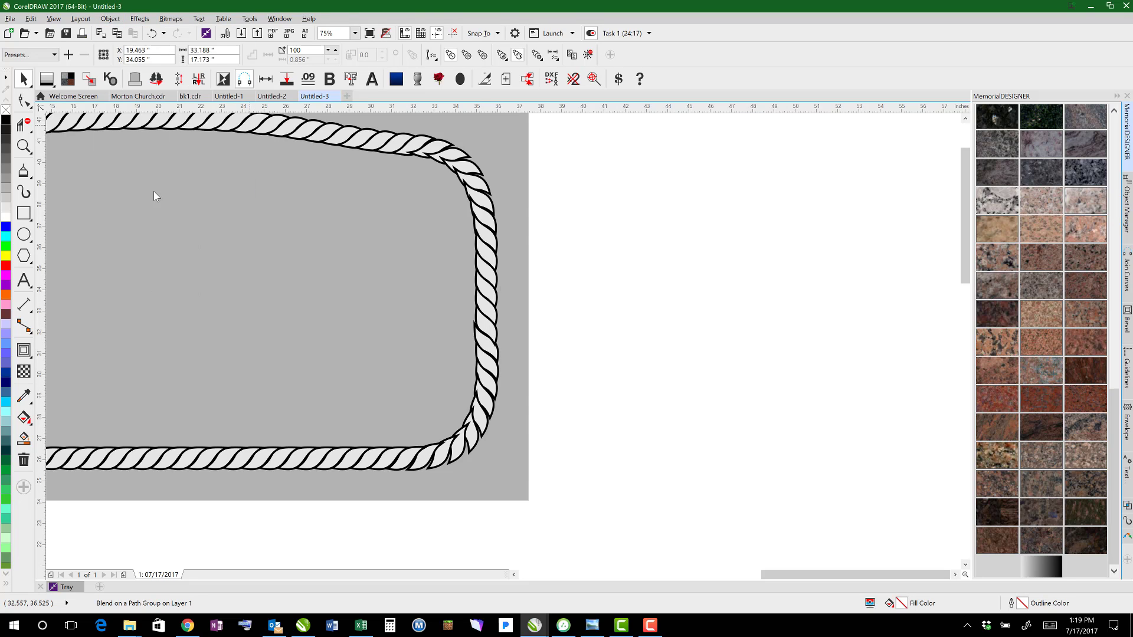
- Try moving the group of blended leaves away from the two original leaves, and undo the move
click(493, 337)
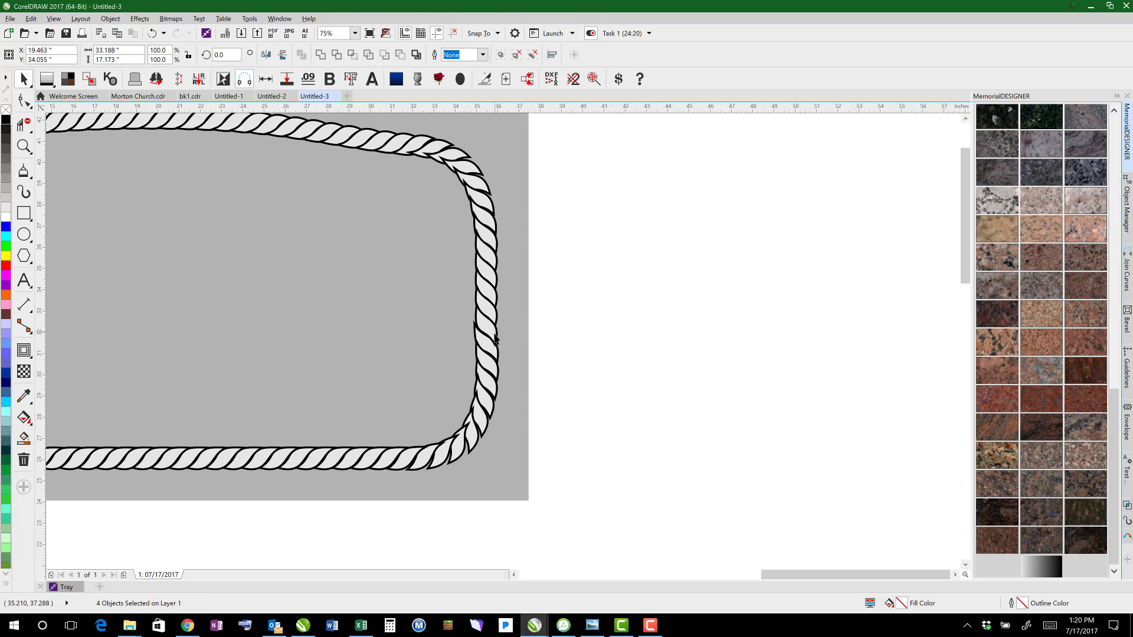
drag(496, 356, 407, 380)
click(495, 379)
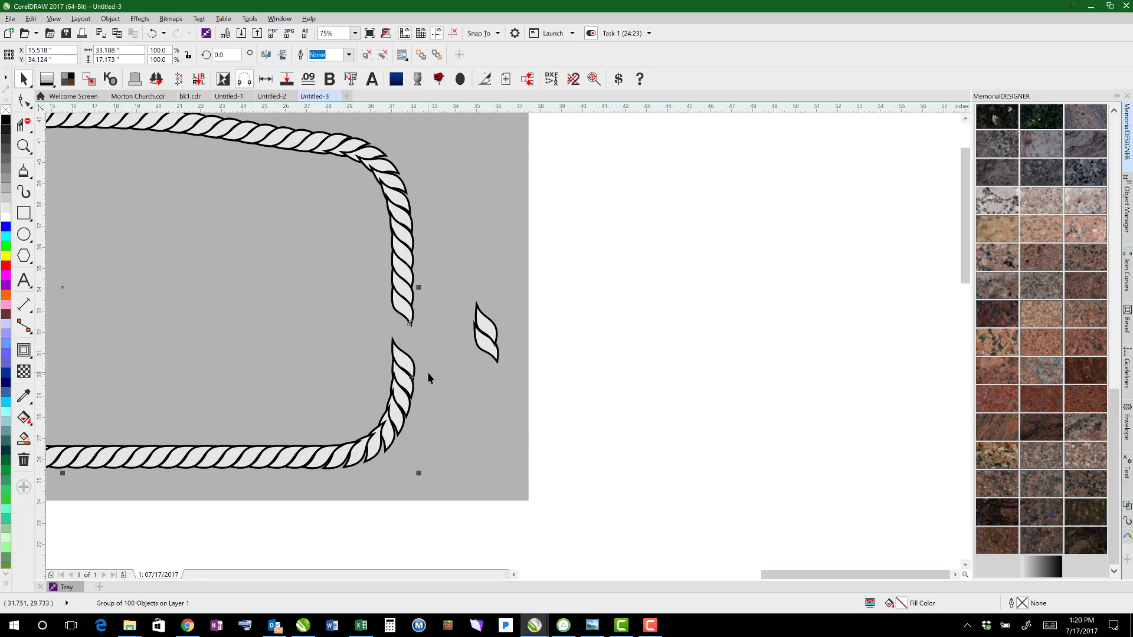
click(487, 329)
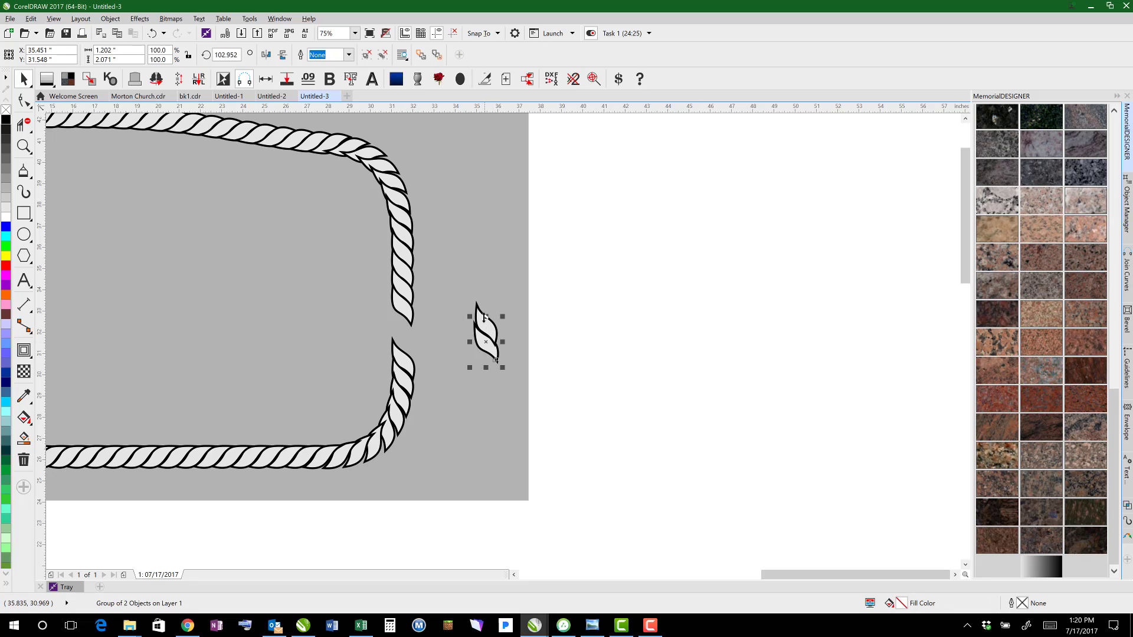
click(404, 309)
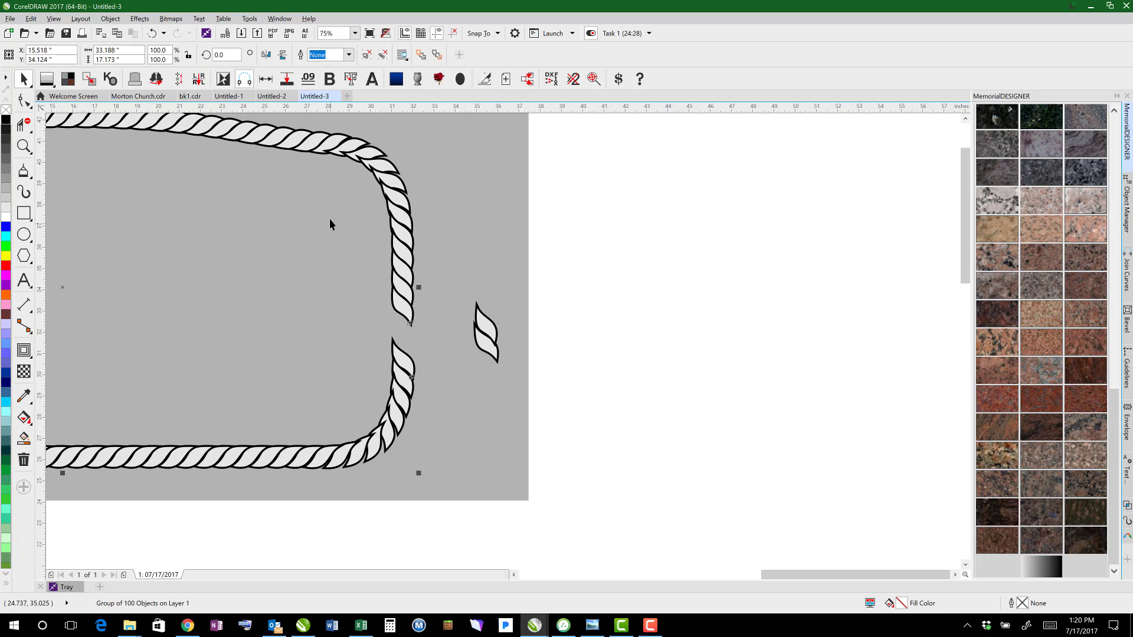
drag(524, 309, 526, 306)
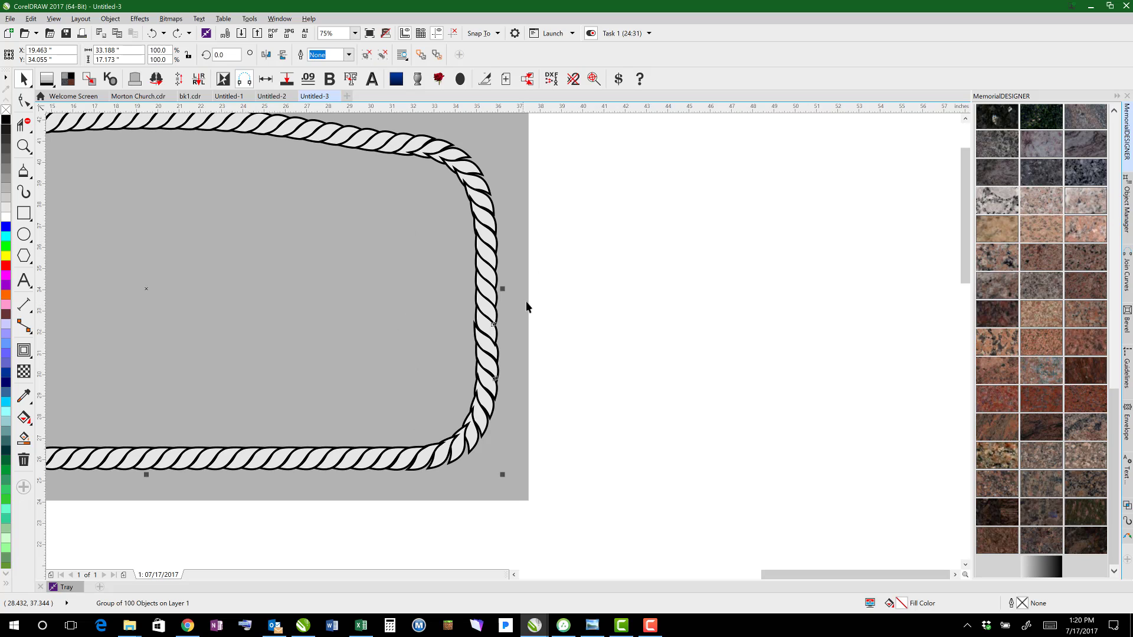
- Delete the control curve beneath the rope border and ungroup all of the blended leaves into individual objects
click(483, 226)
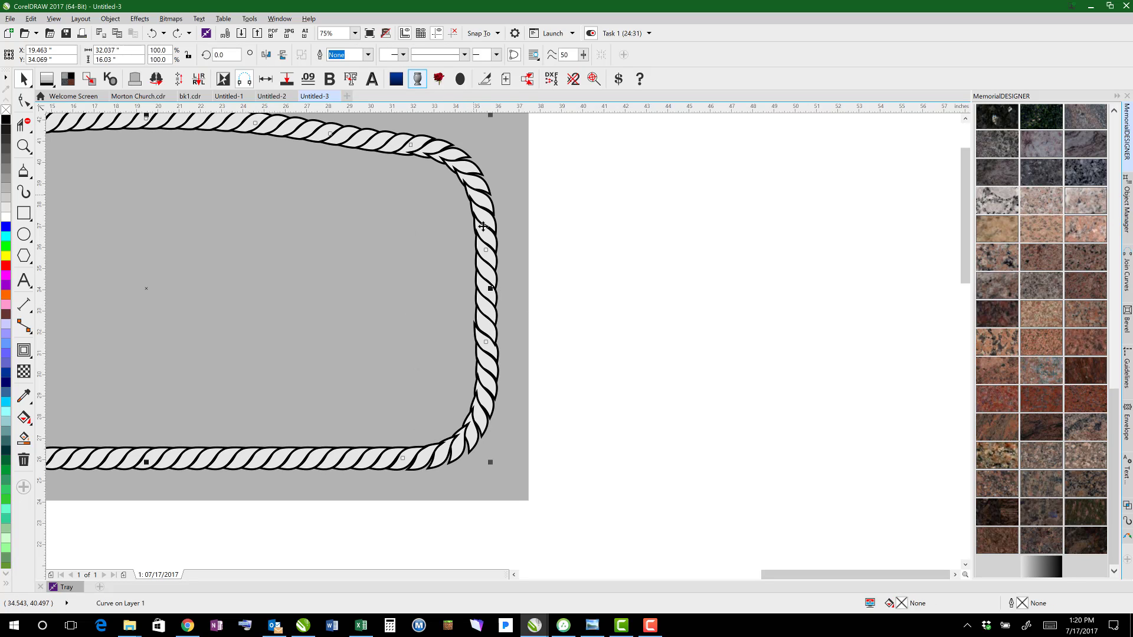
key(Delete)
click(492, 257)
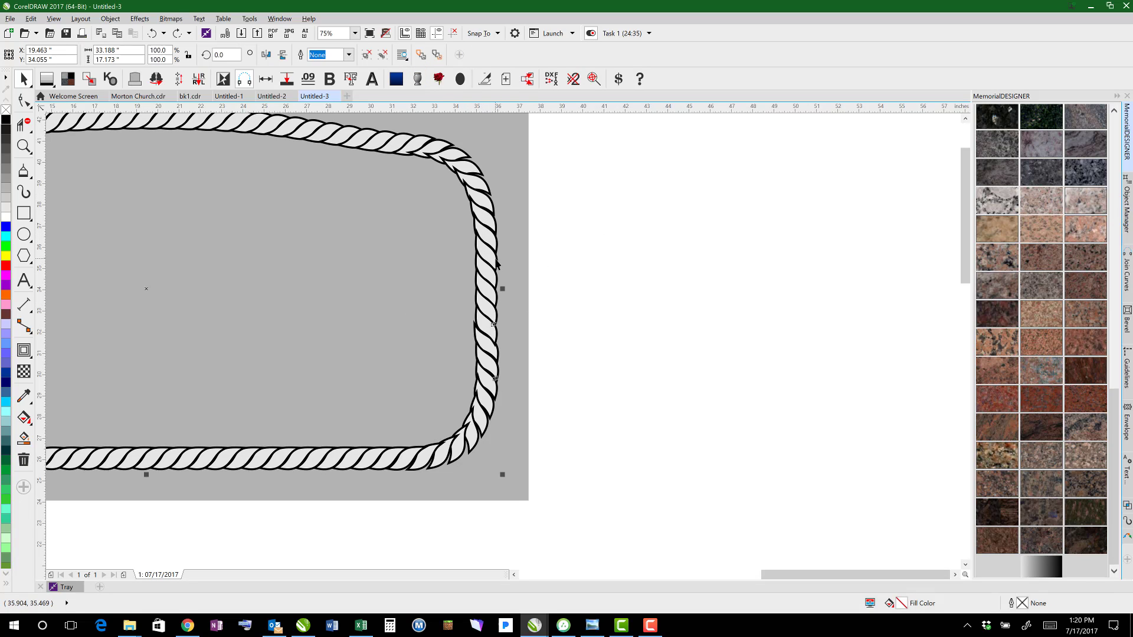
click(382, 54)
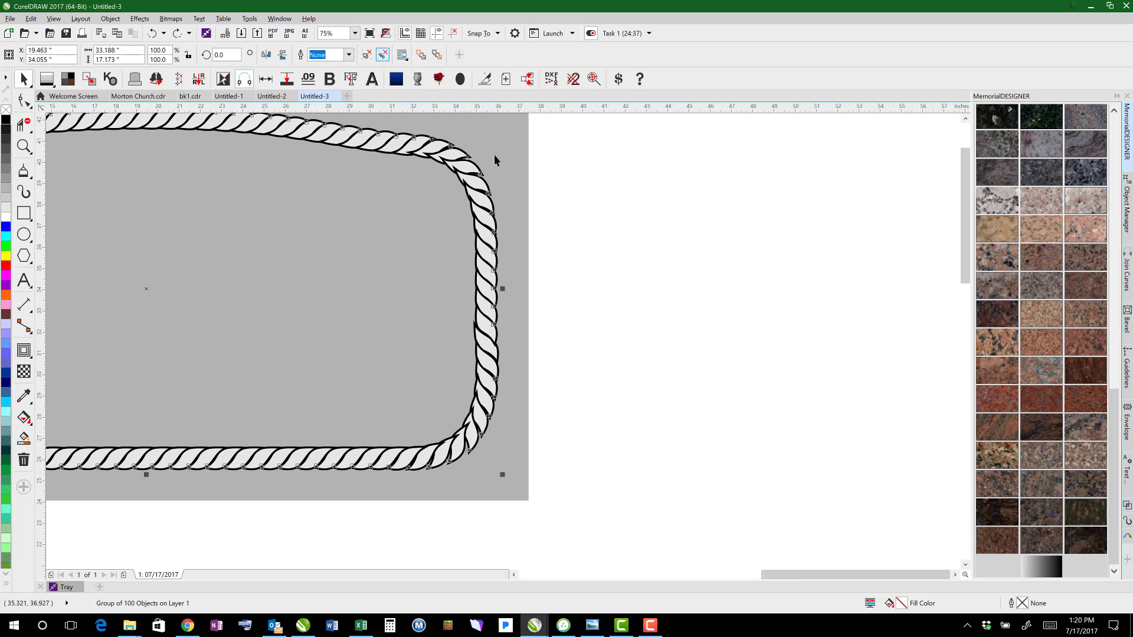
key(Escape)
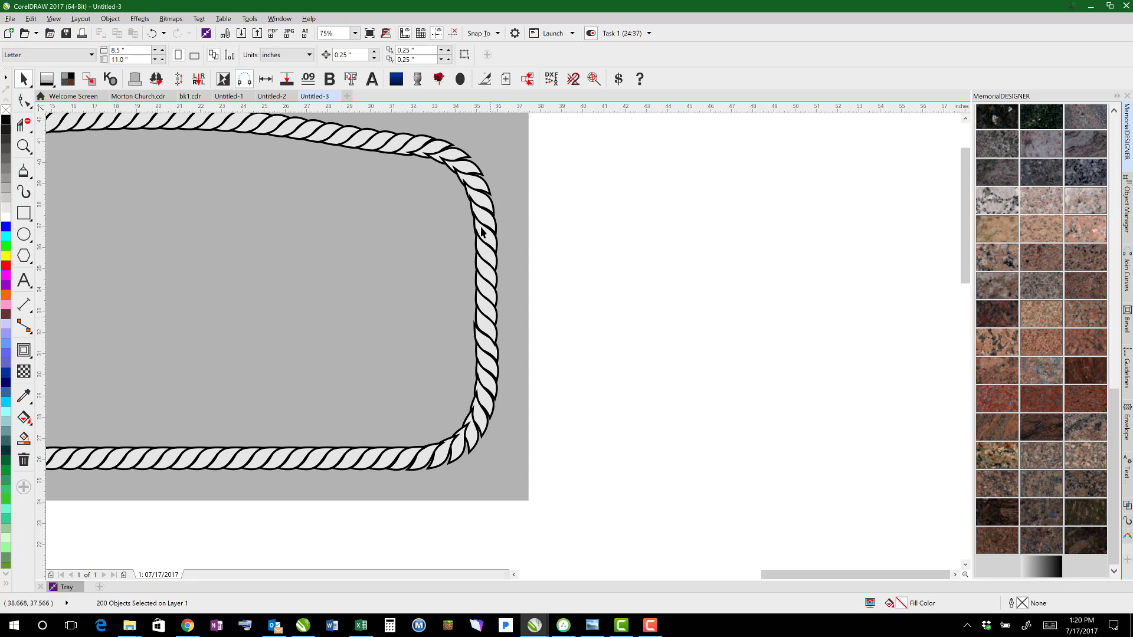
- Select two neighbouring individual leaf curves at the border's upper-right corner to check that they are separate objects
scroll(461, 152, up, 2)
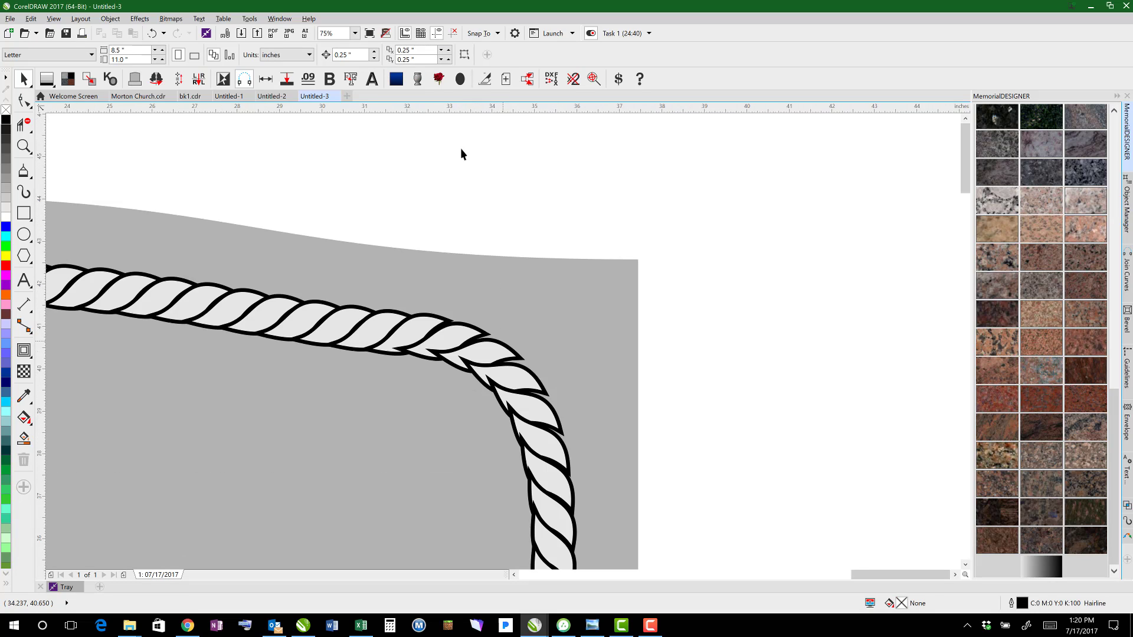
click(494, 347)
click(466, 335)
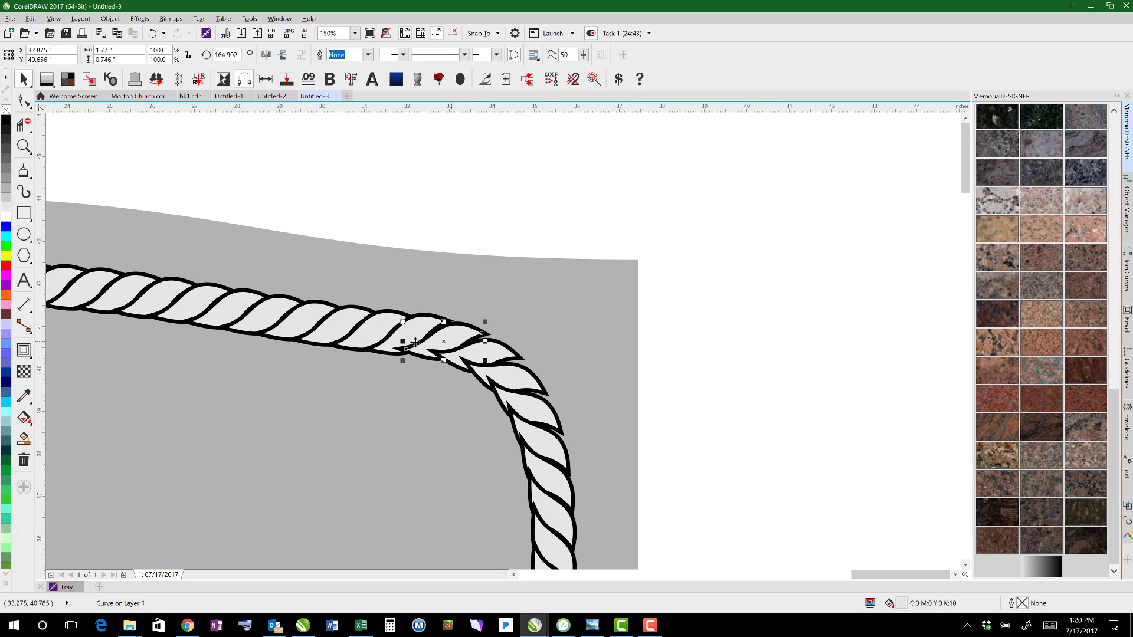
scroll(504, 347, up, 1)
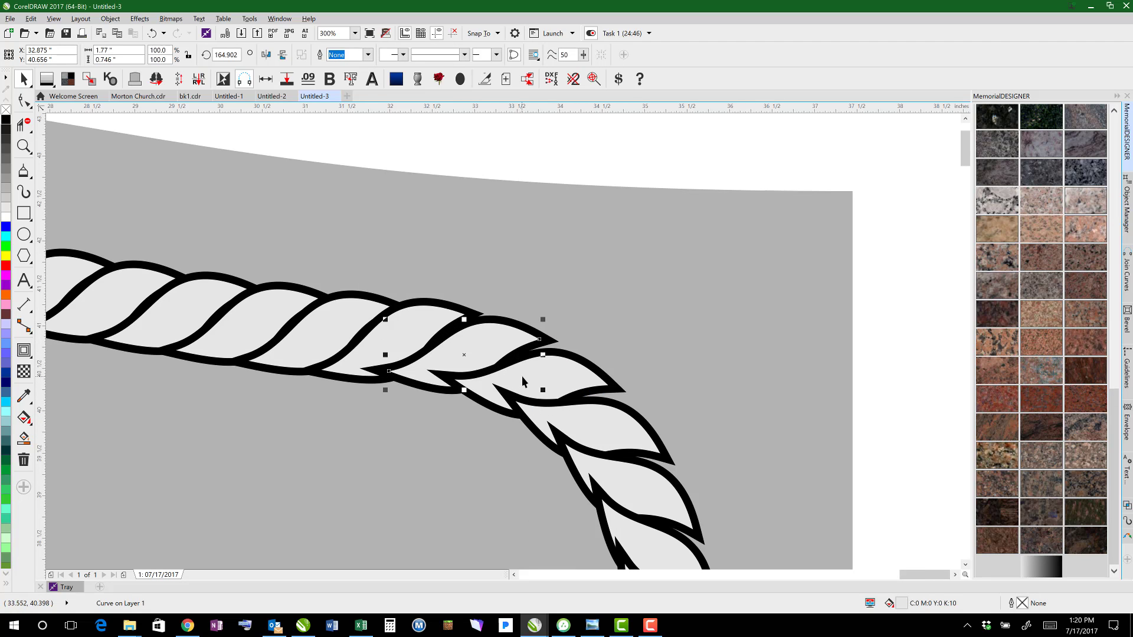
shift+click(457, 375)
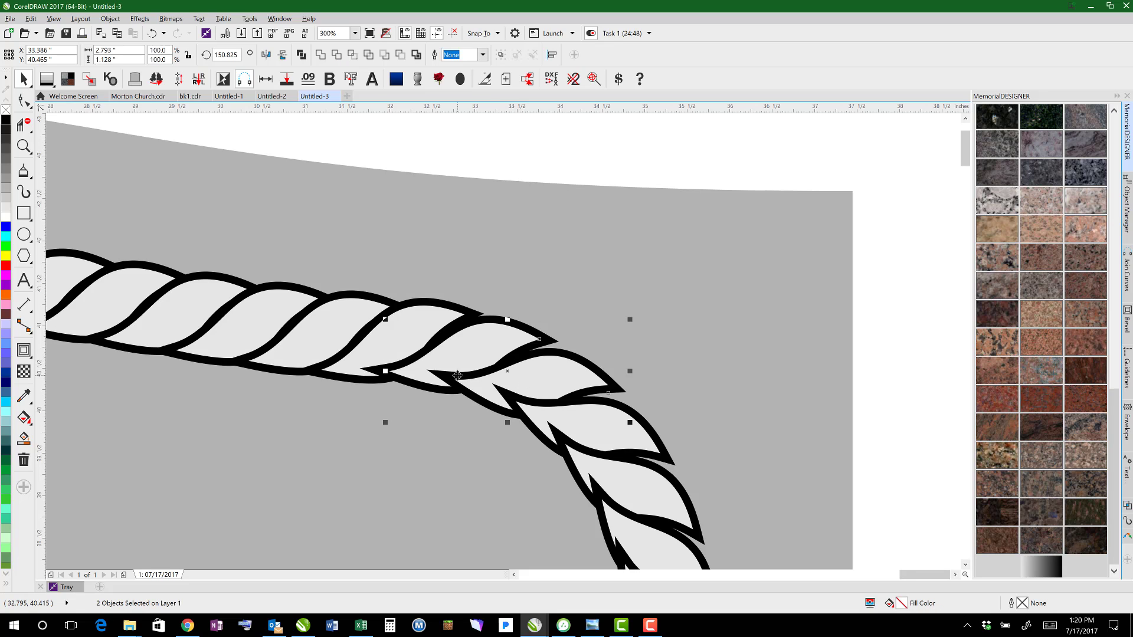
click(513, 303)
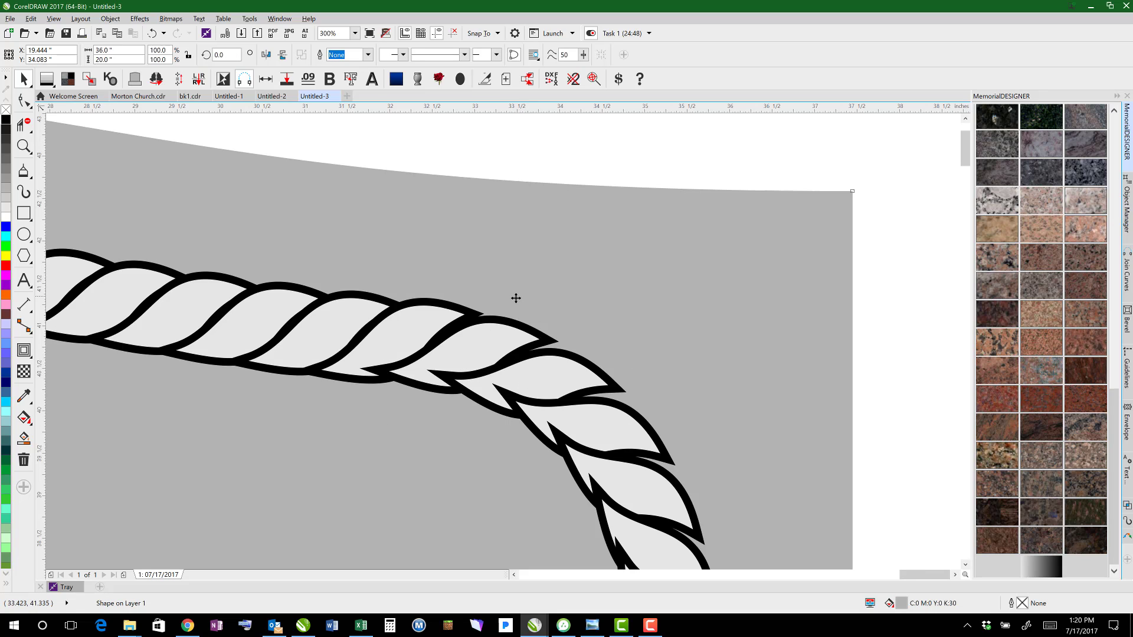
- Examine the rope border on its monument shape up close and alongside the other shapes in the drawing
key(F4)
click(417, 159)
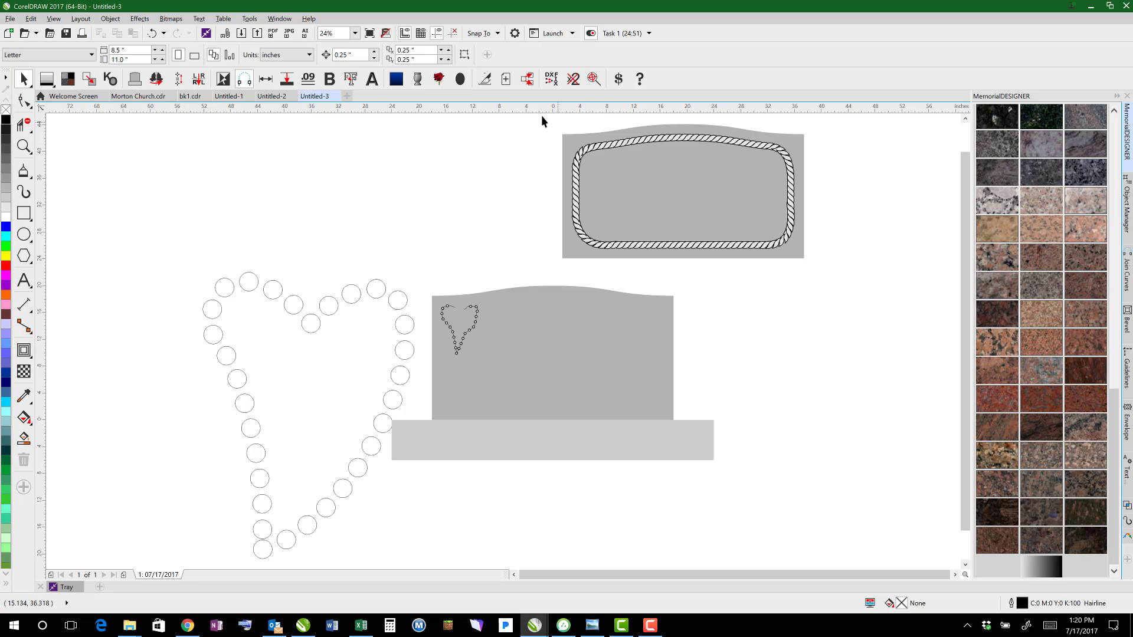
drag(543, 121, 833, 267)
key(shift+F2)
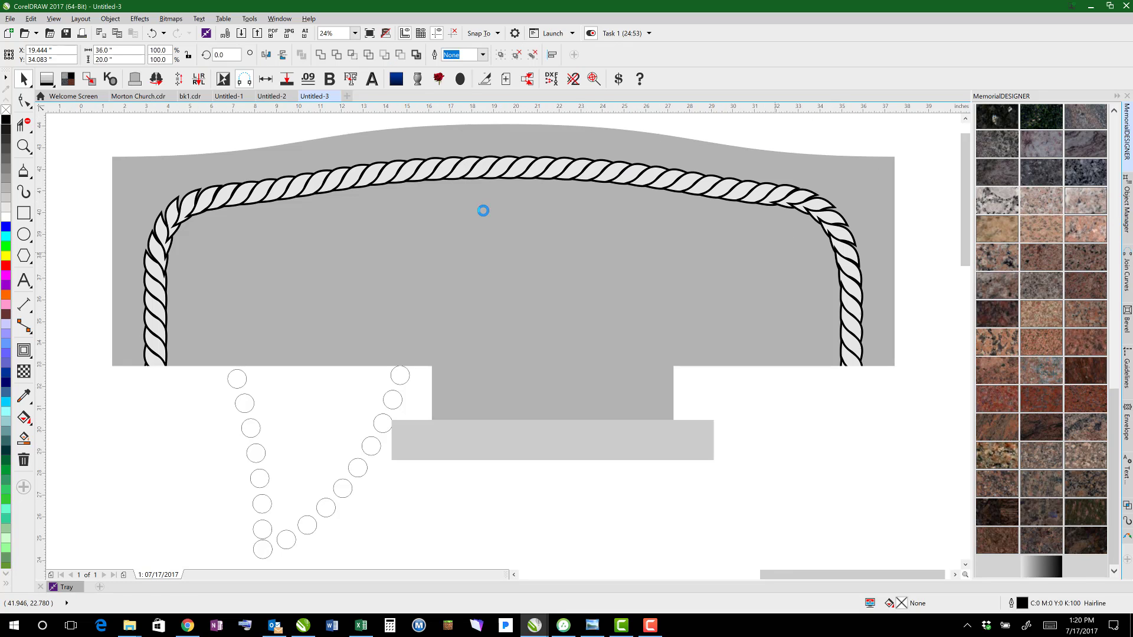
click(158, 126)
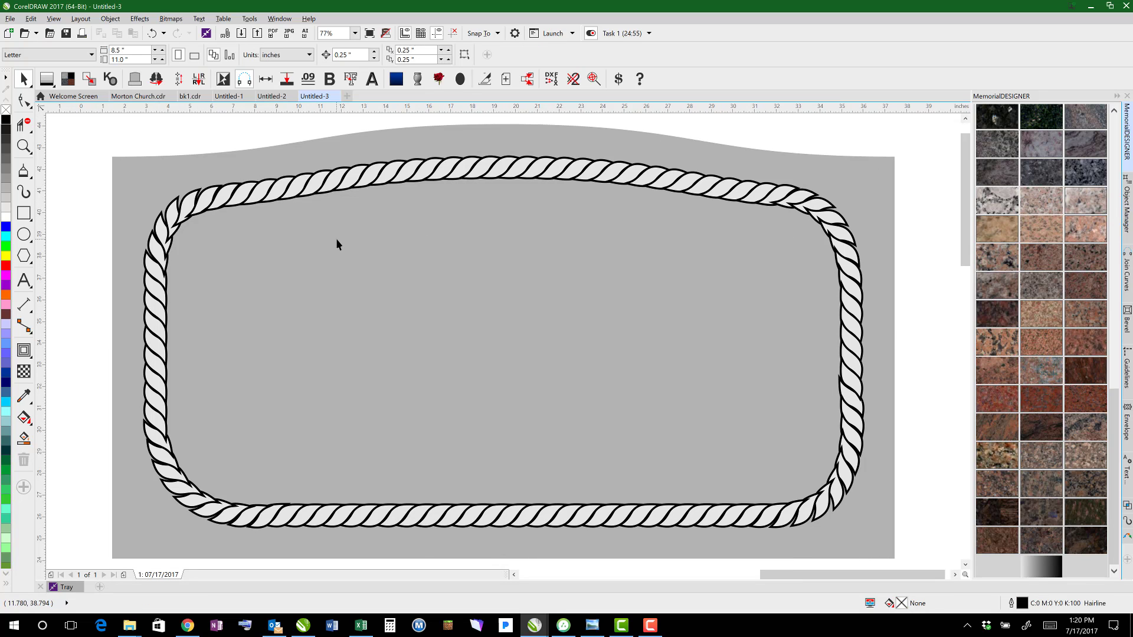
key(F3)
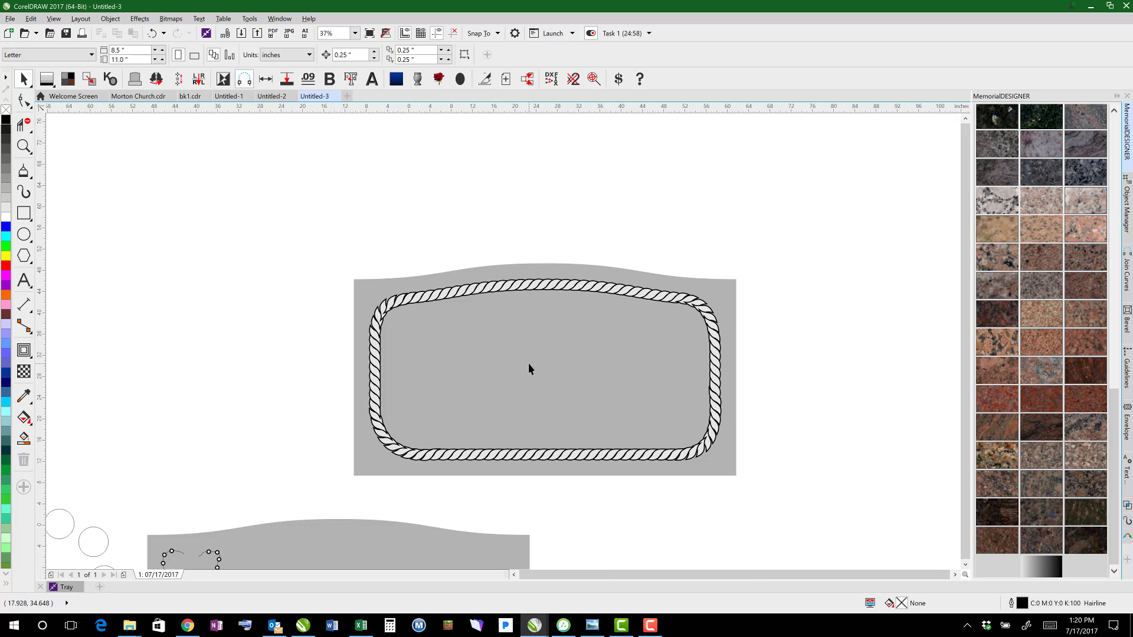
scroll(528, 364, down, 1)
scroll(334, 451, up, 1)
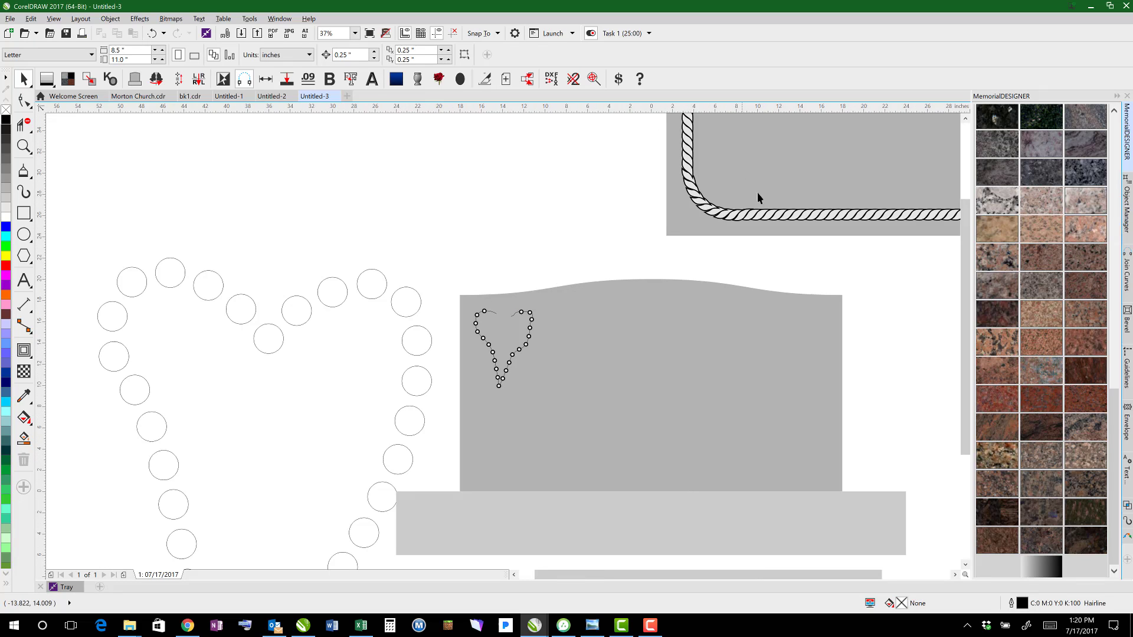
key(F3)
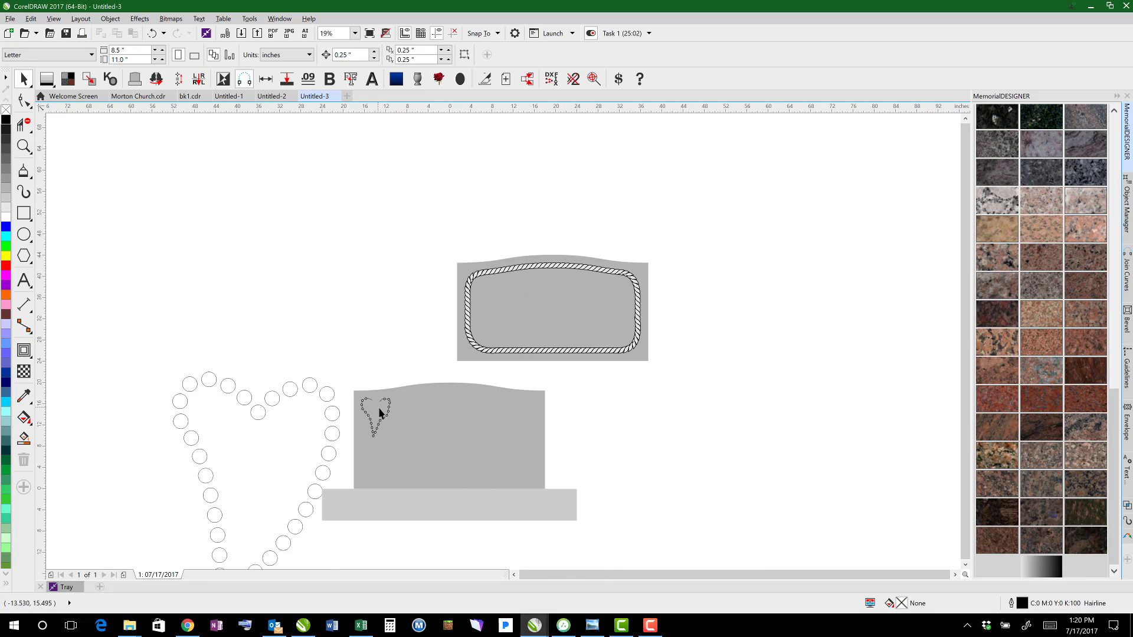
click(313, 387)
click(348, 323)
key(F4)
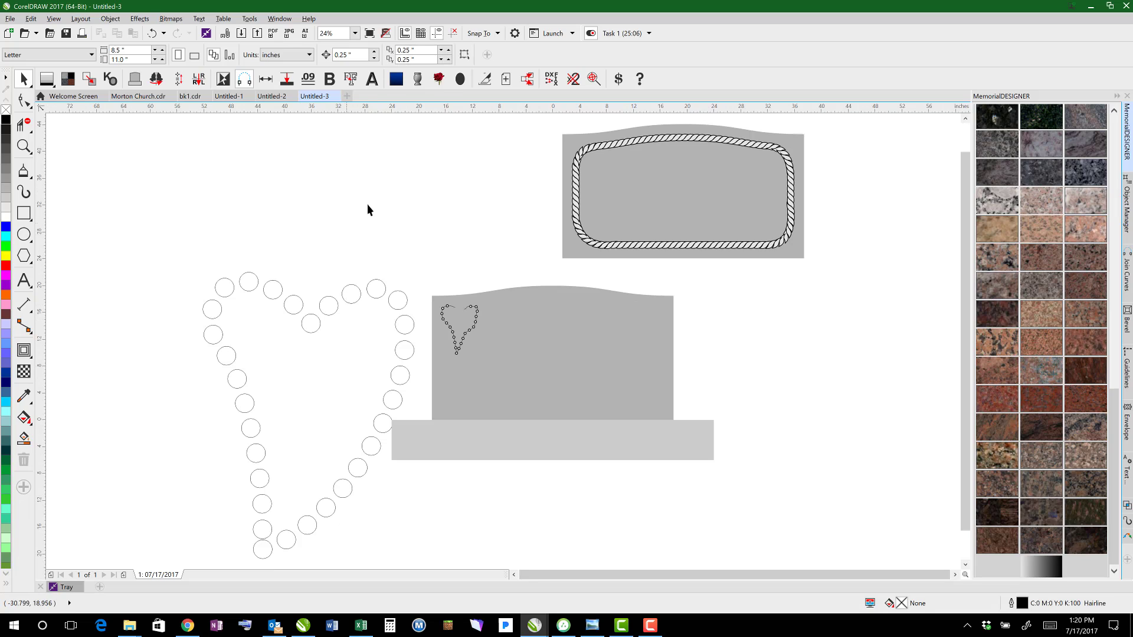